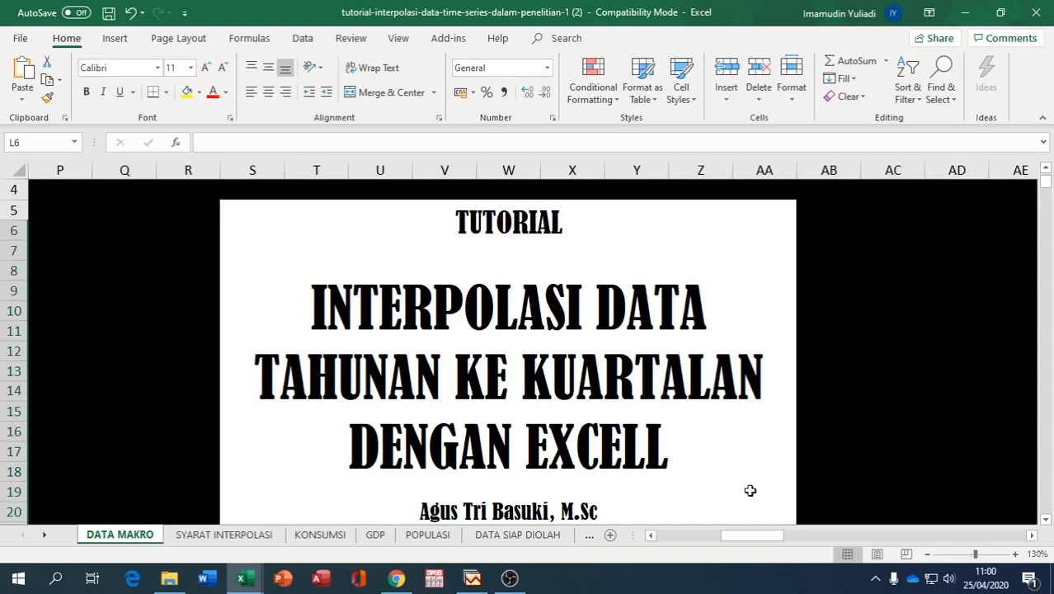
# Examine the annual KONSUMSI, PDB and POPULASI table and the empty quarterly table for 2014 to 2019.
pyautogui.moveTo(764, 538); pyautogui.dragTo(671, 532)
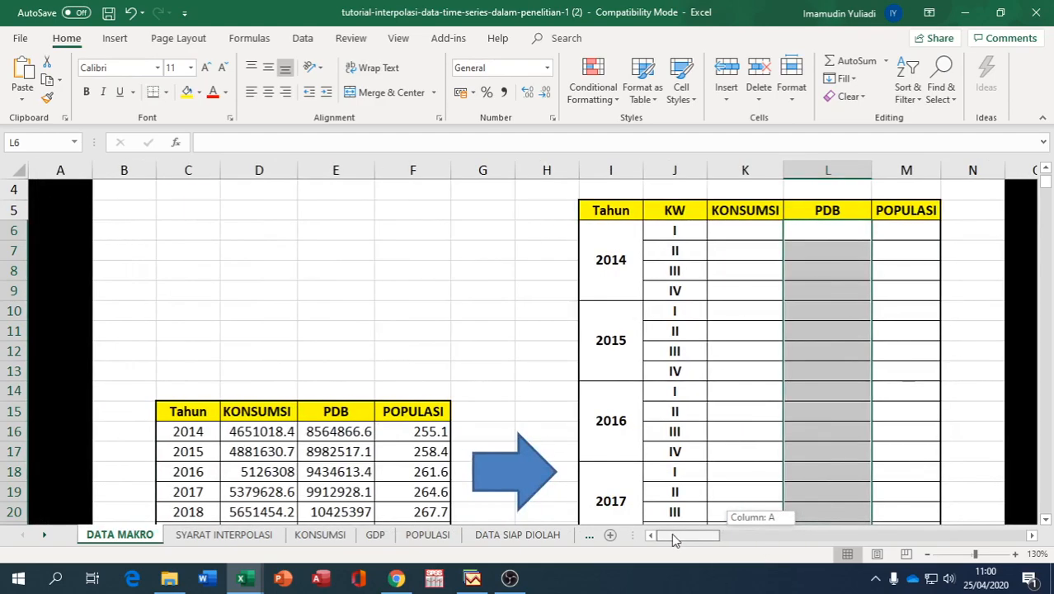
pyautogui.scroll(-1, 549, 388)
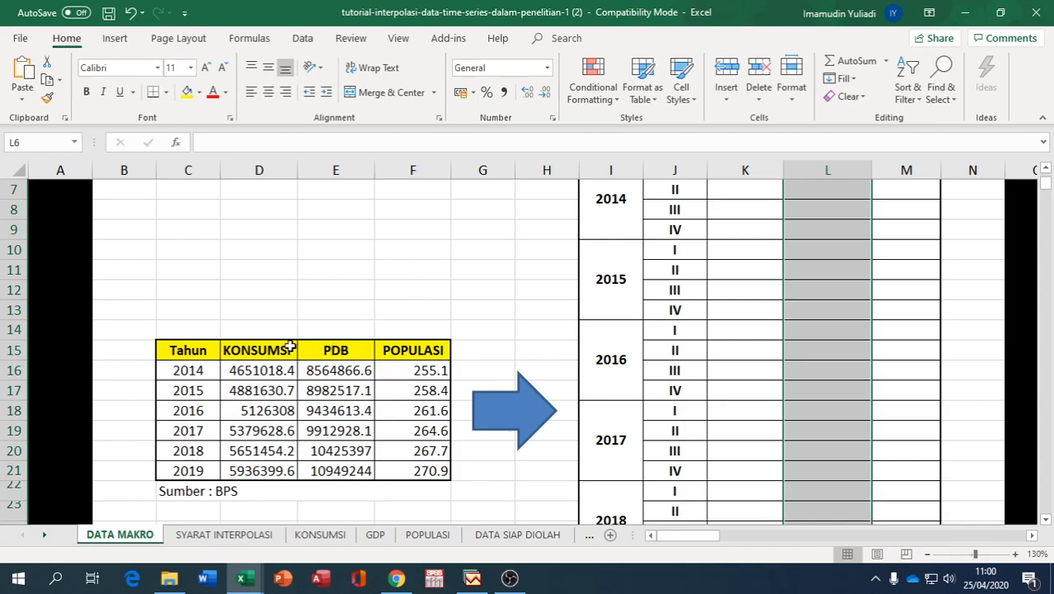
pyautogui.scroll(1, 678, 341)
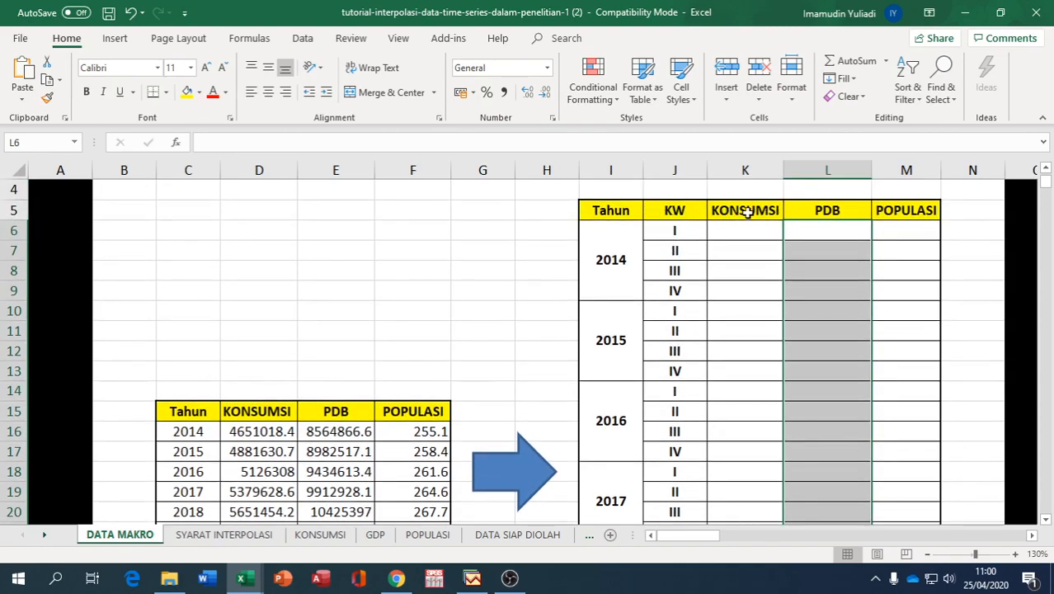
pyautogui.scroll(-4, 833, 224)
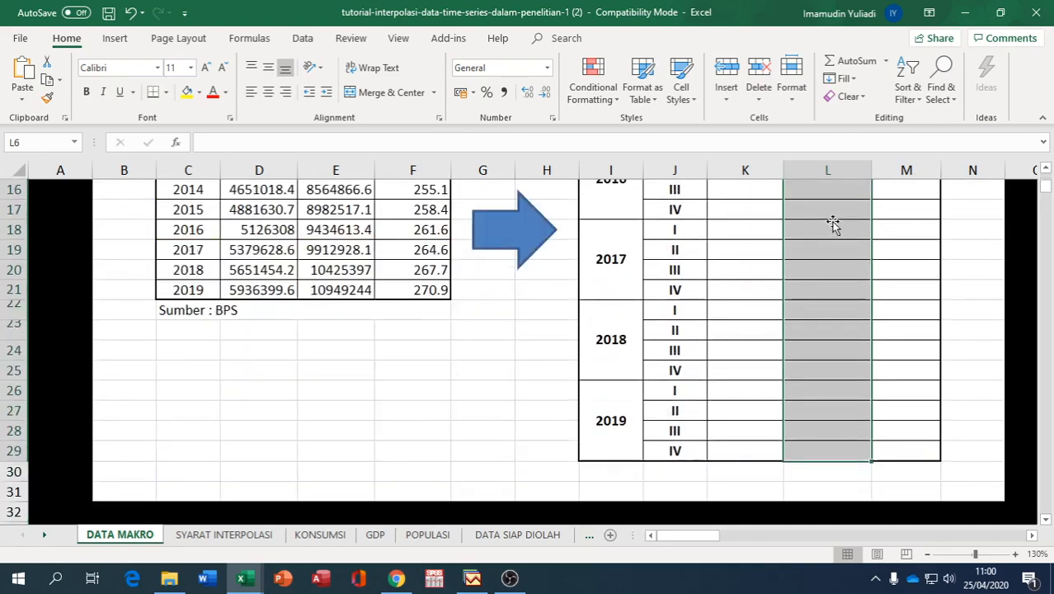
pyautogui.scroll(-2, 833, 225)
pyautogui.scroll(2, 832, 224)
pyautogui.scroll(1, 833, 224)
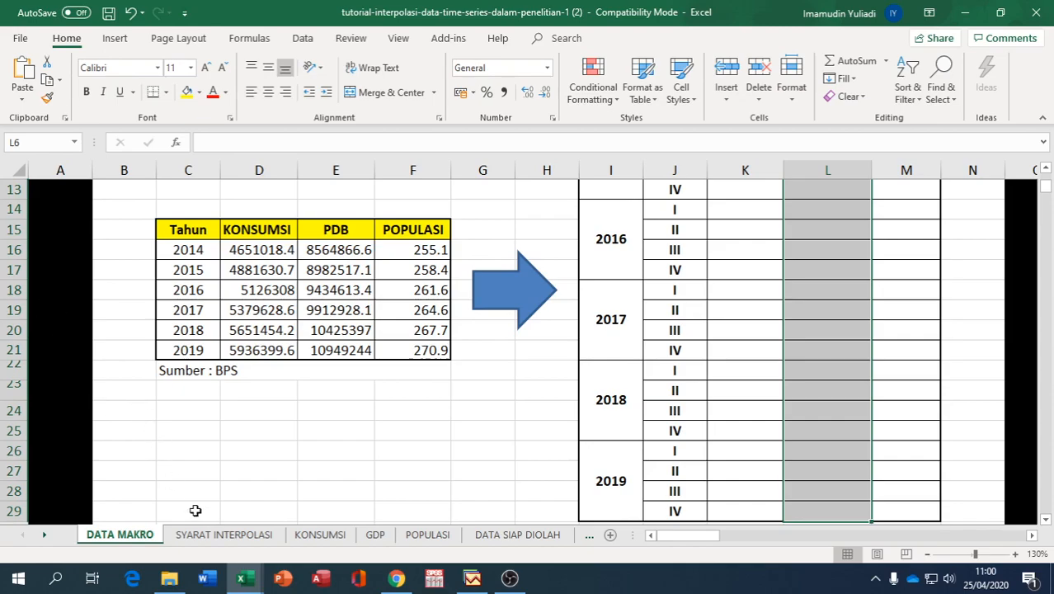
# Examine the KONSUMSI and PDB scatter charts on the SYARAT INTERPOLASI sheet, and return to the annual data on DATA MAKRO.
pyautogui.click(199, 537)
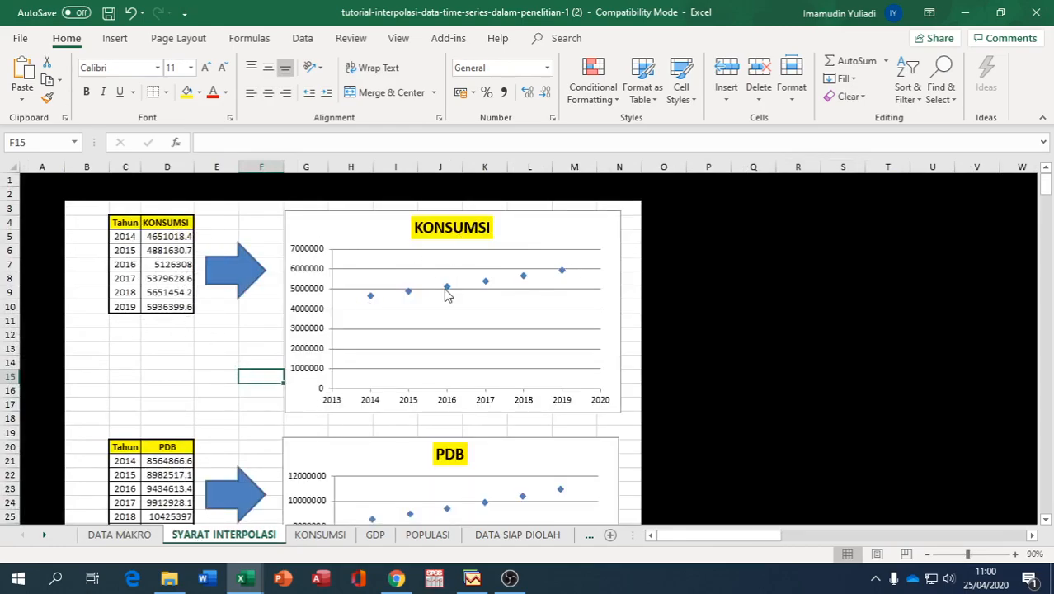
pyautogui.scroll(-3, 425, 271)
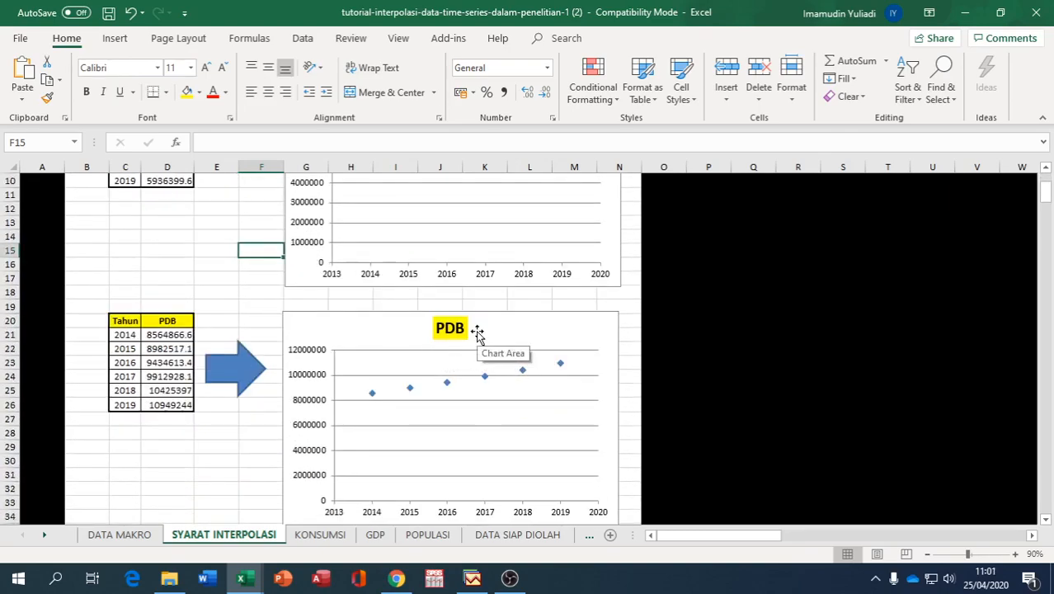
pyautogui.scroll(-3, 476, 332)
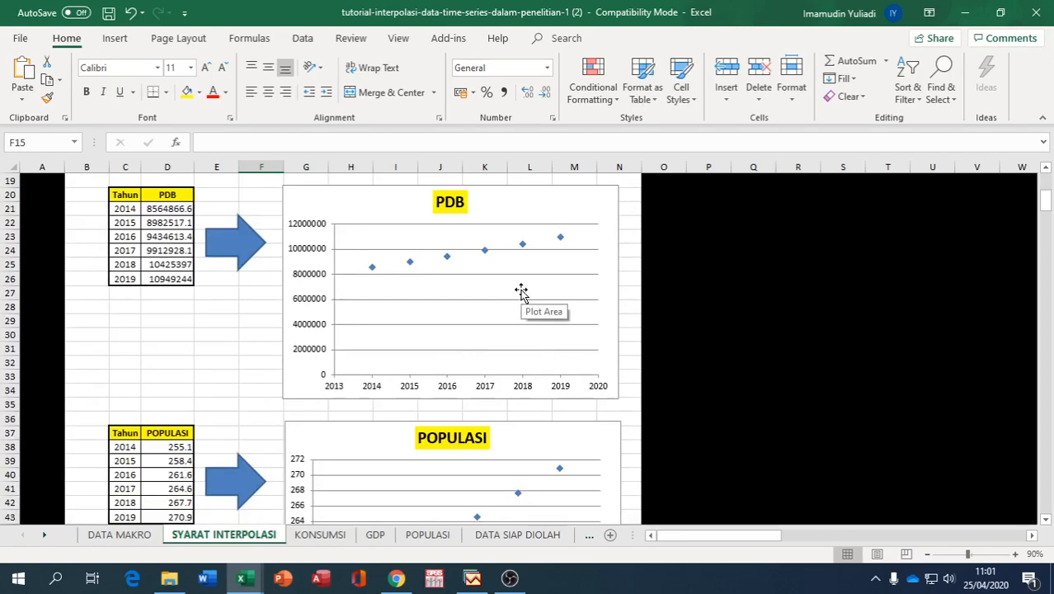
pyautogui.scroll(3, 521, 291)
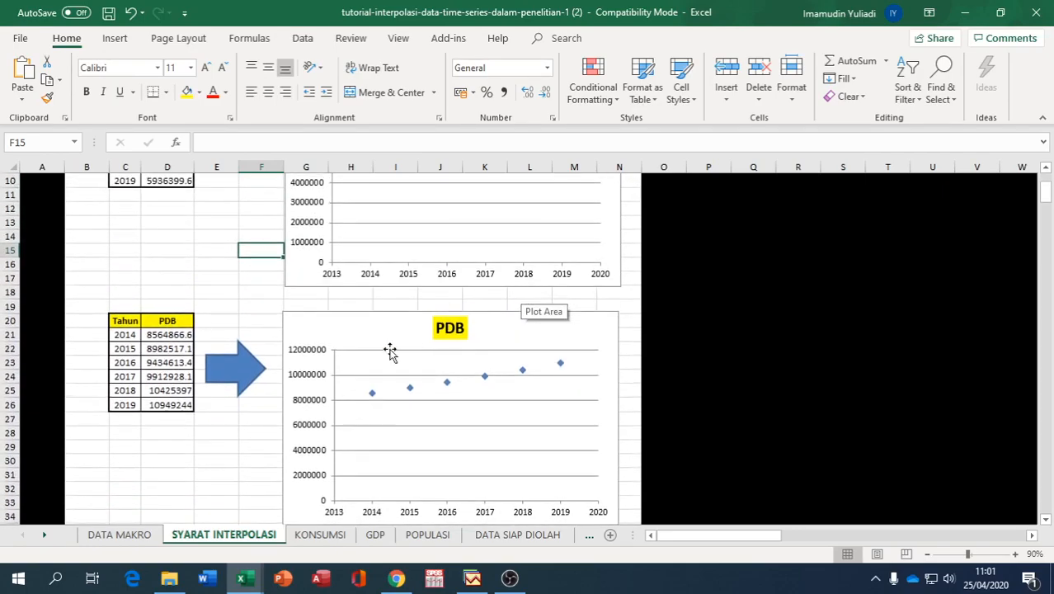
pyautogui.click(123, 534)
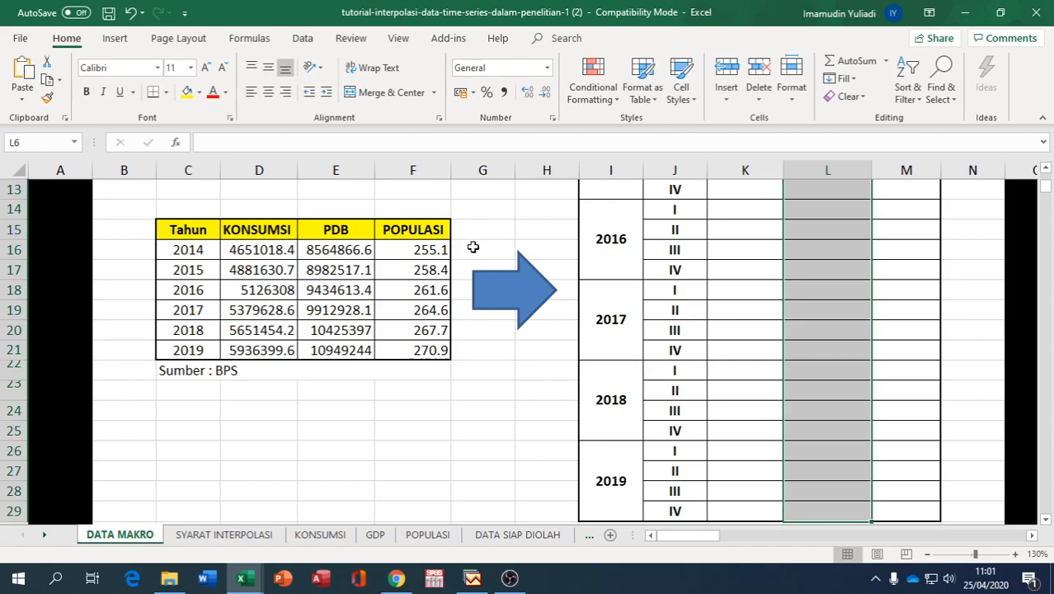
# On the KONSUMSI sheet, fill C18:D23 with references to the annual table starting from =C6, and shade the 2016 year cell yellow.
pyautogui.click(326, 536)
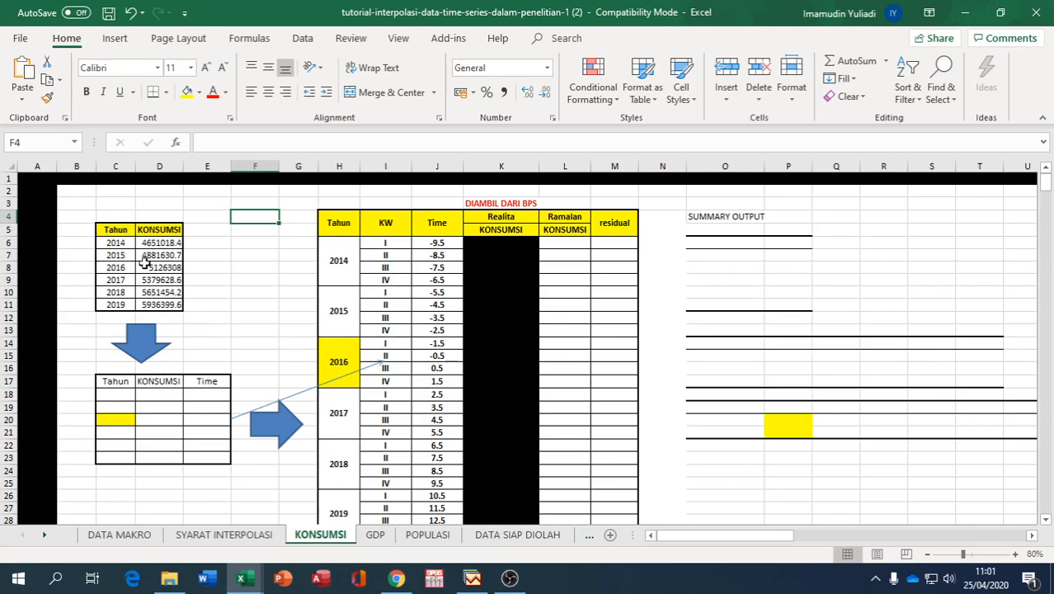
pyautogui.click(132, 397)
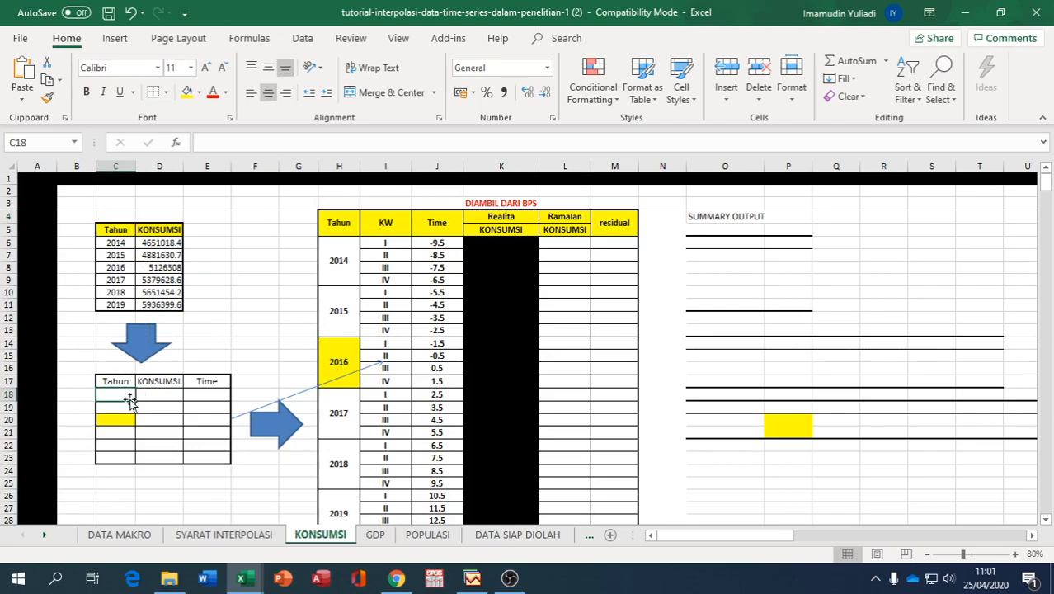
pyautogui.write('=')
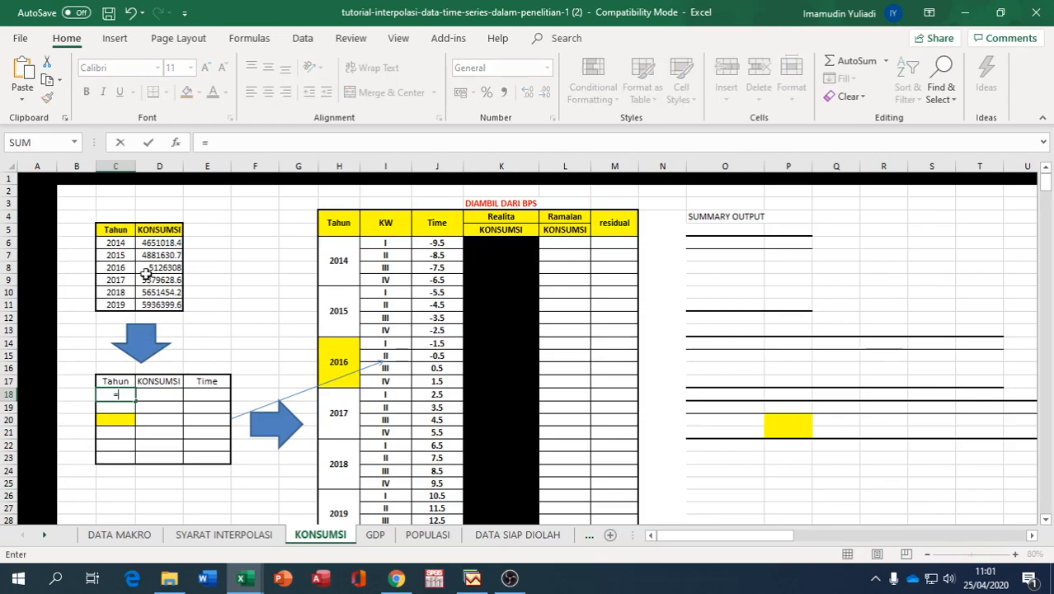
pyautogui.click(122, 242)
pyautogui.press('Return')
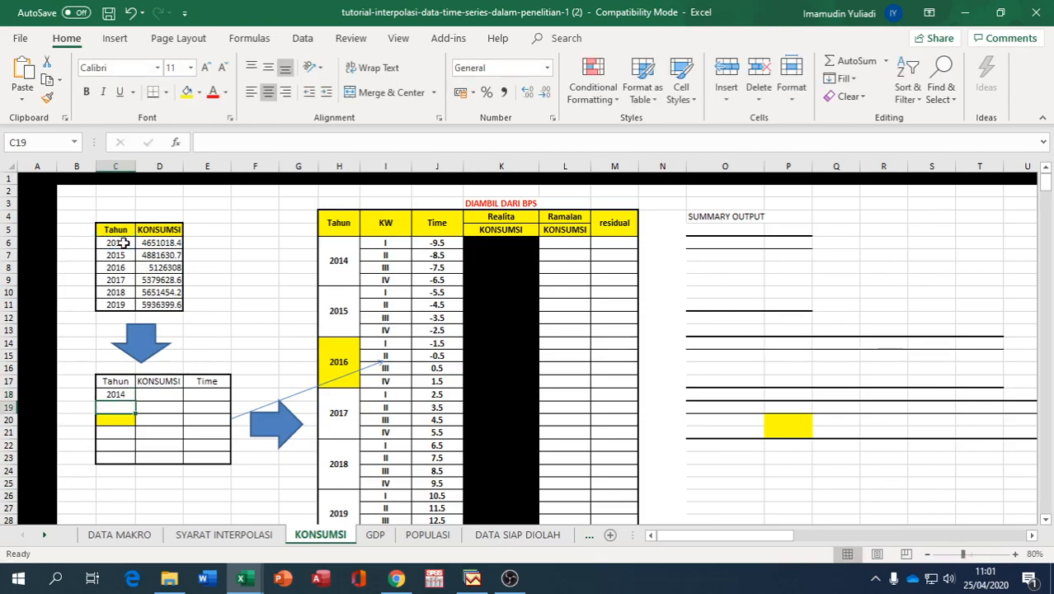
pyautogui.click(122, 394)
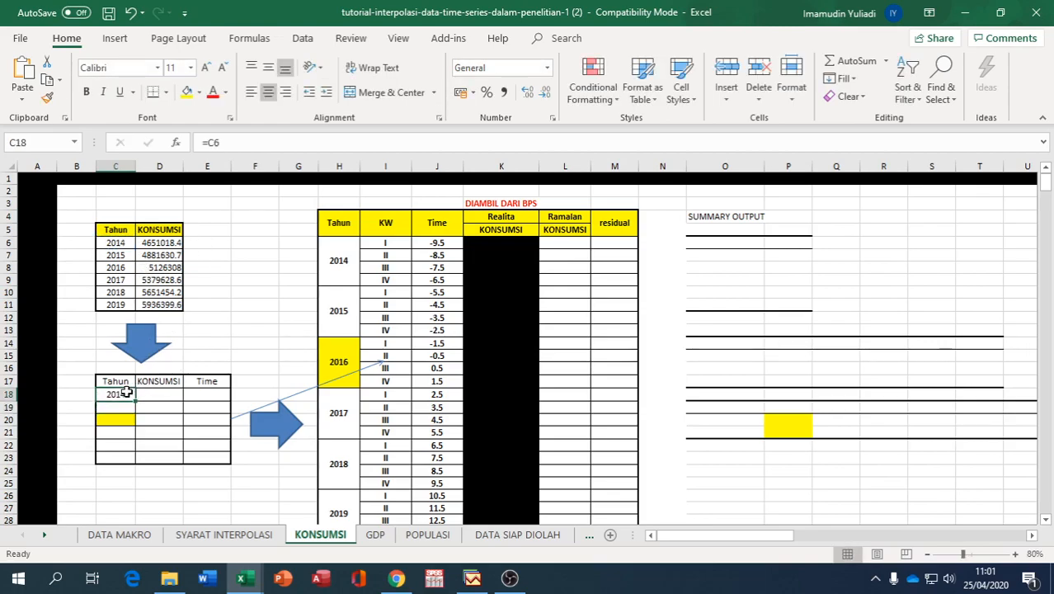
pyautogui.moveTo(135, 402); pyautogui.dragTo(187, 402)
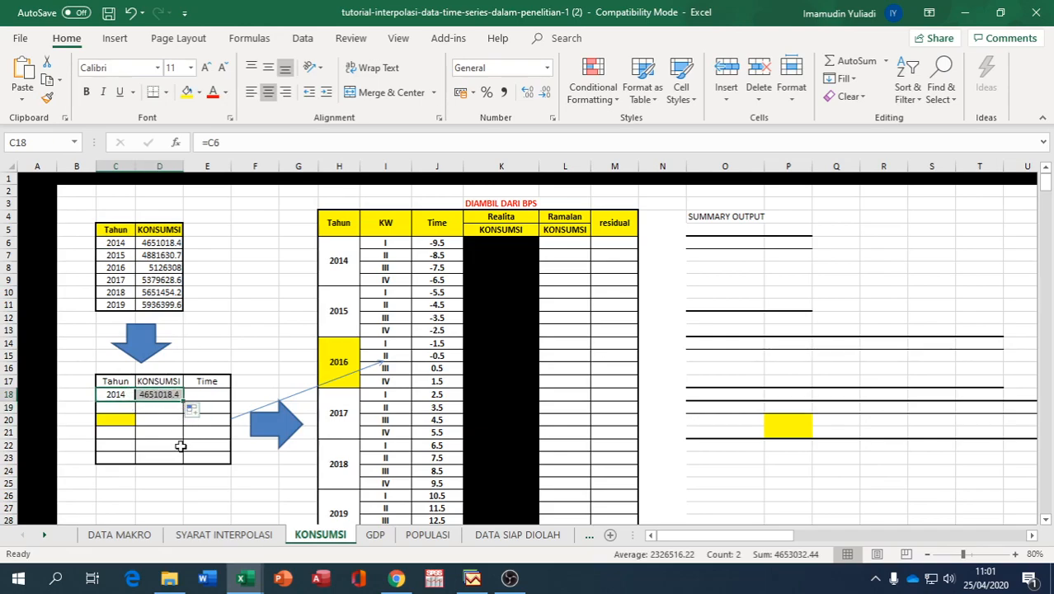
pyautogui.moveTo(184, 401); pyautogui.dragTo(184, 465)
pyautogui.click(116, 418)
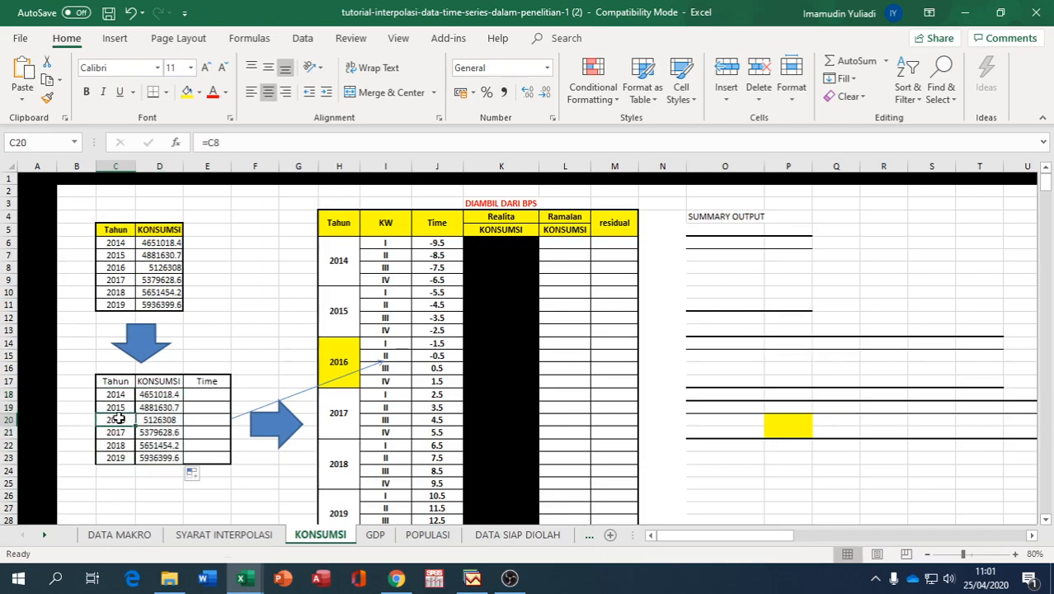
pyautogui.click(187, 92)
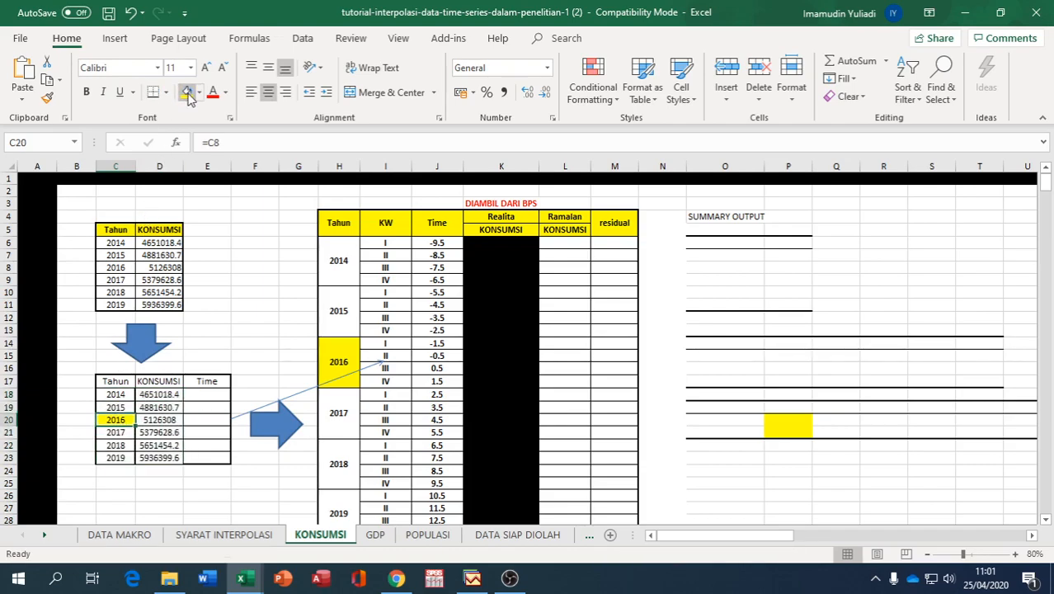
# Fill the Time column E18:E23 with a series from -2 for 2014 to 3 for 2019, with 0 at 2016.
pyautogui.click(220, 423)
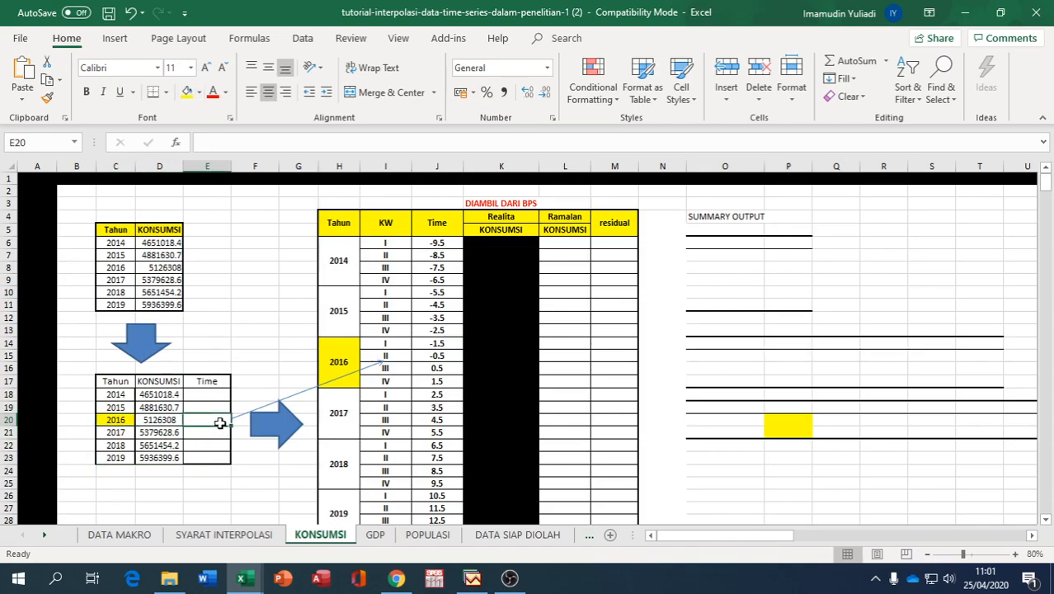
pyautogui.write('0')
pyautogui.press('Return')
pyautogui.write('1')
pyautogui.press('Return')
pyautogui.moveTo(220, 423); pyautogui.dragTo(234, 464)
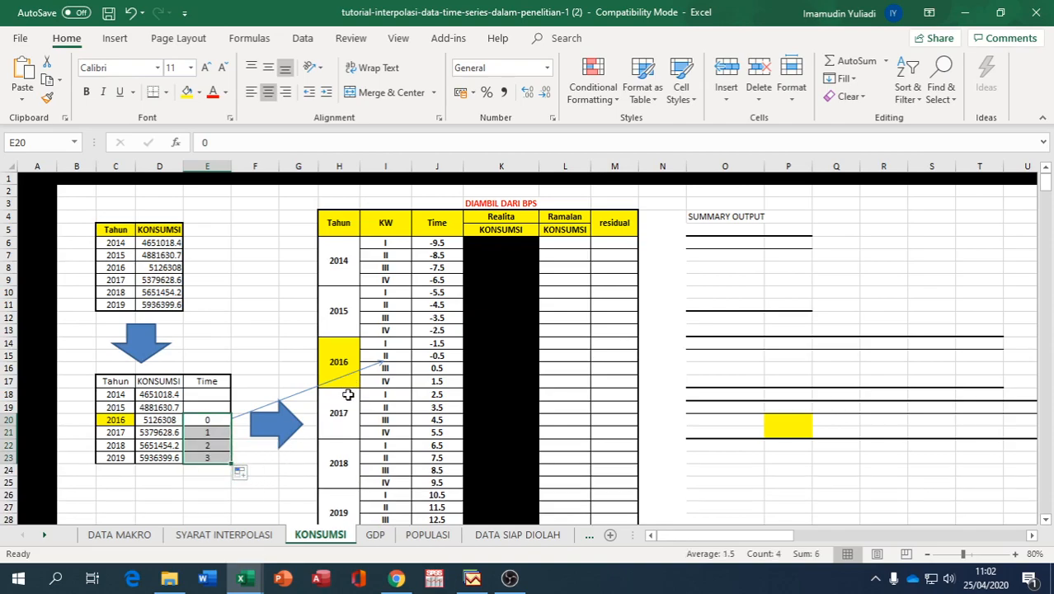
pyautogui.moveTo(231, 468); pyautogui.dragTo(221, 391)
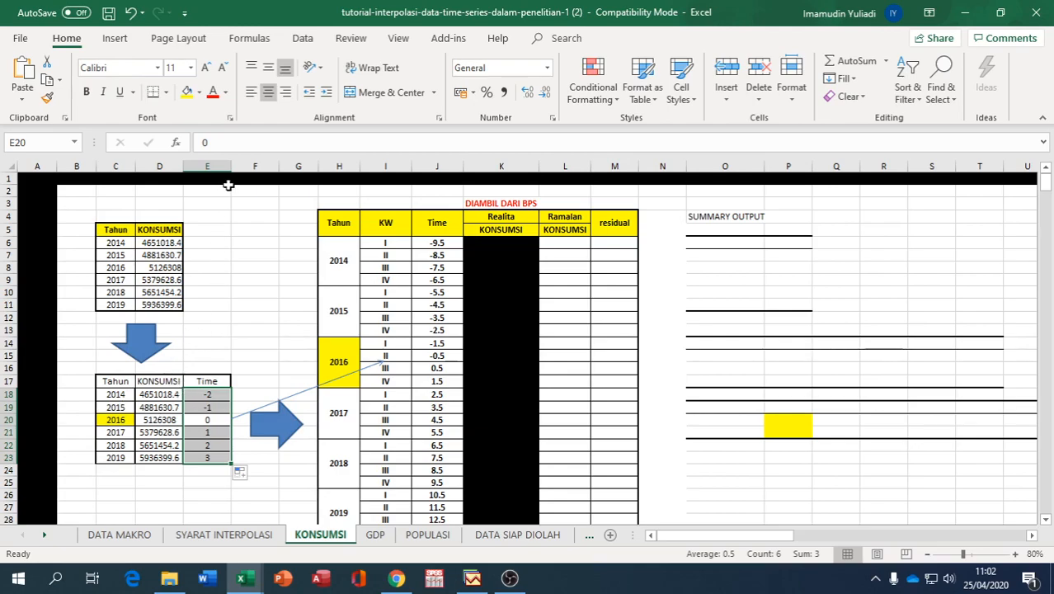
# Start a Regression analysis with the KONSUMSI column including its header, D17:D23, as the Y input range.
pyautogui.click(307, 41)
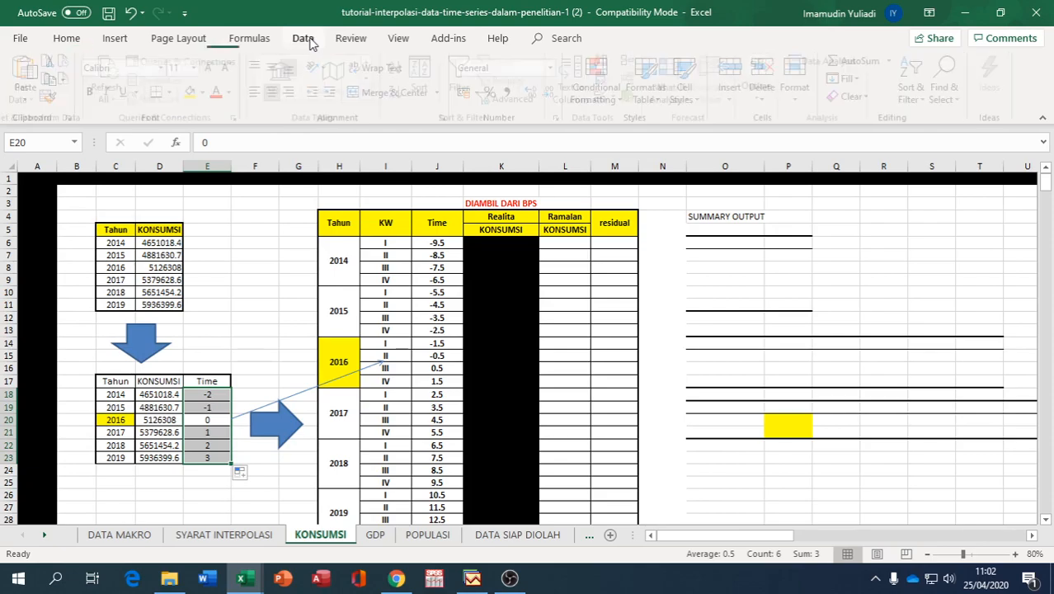
pyautogui.click(846, 61)
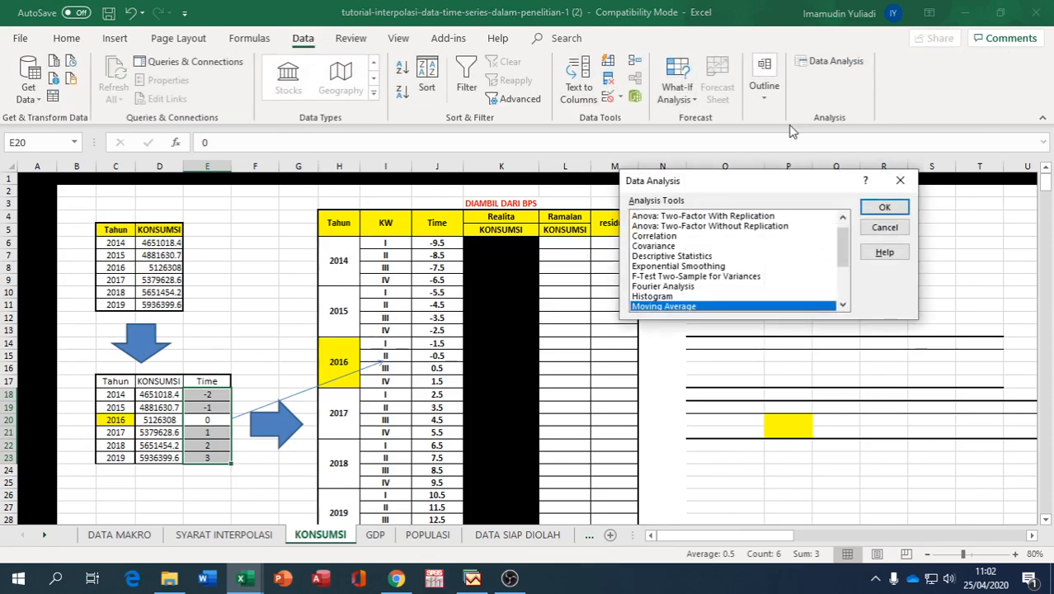
pyautogui.click(845, 296)
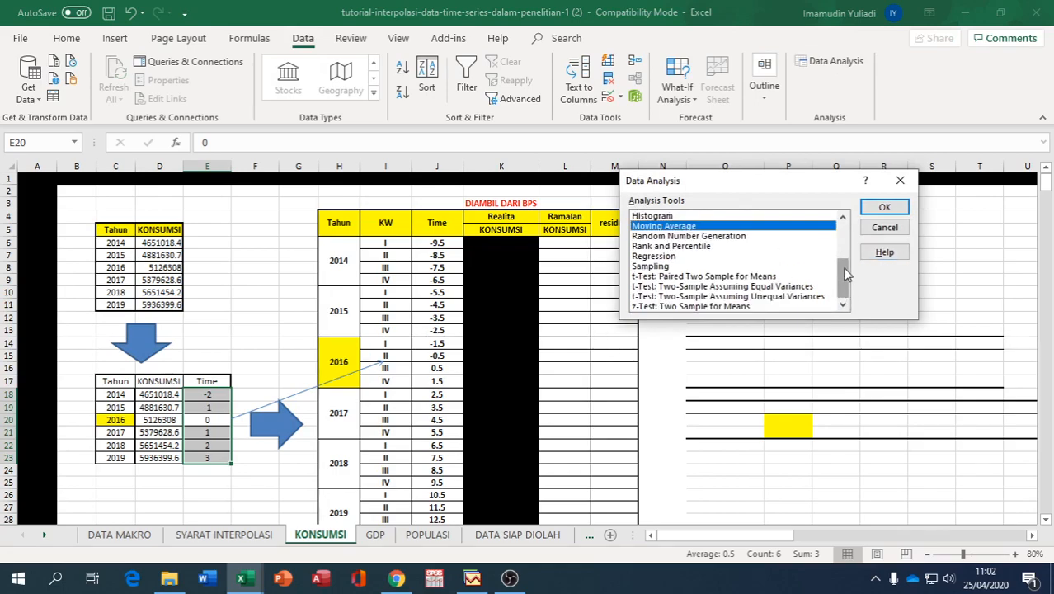
pyautogui.moveTo(845, 274)
pyautogui.mouseDown()
pyautogui.moveTo(846, 229)
pyautogui.moveTo(850, 276)
pyautogui.moveTo(848, 268)
pyautogui.mouseUp()
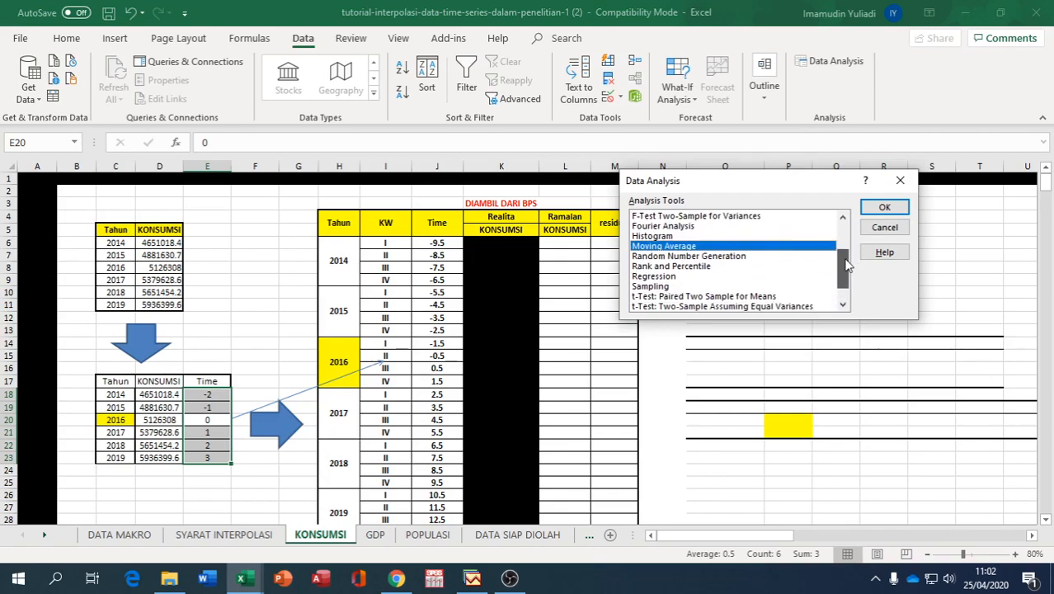
pyautogui.click(657, 277)
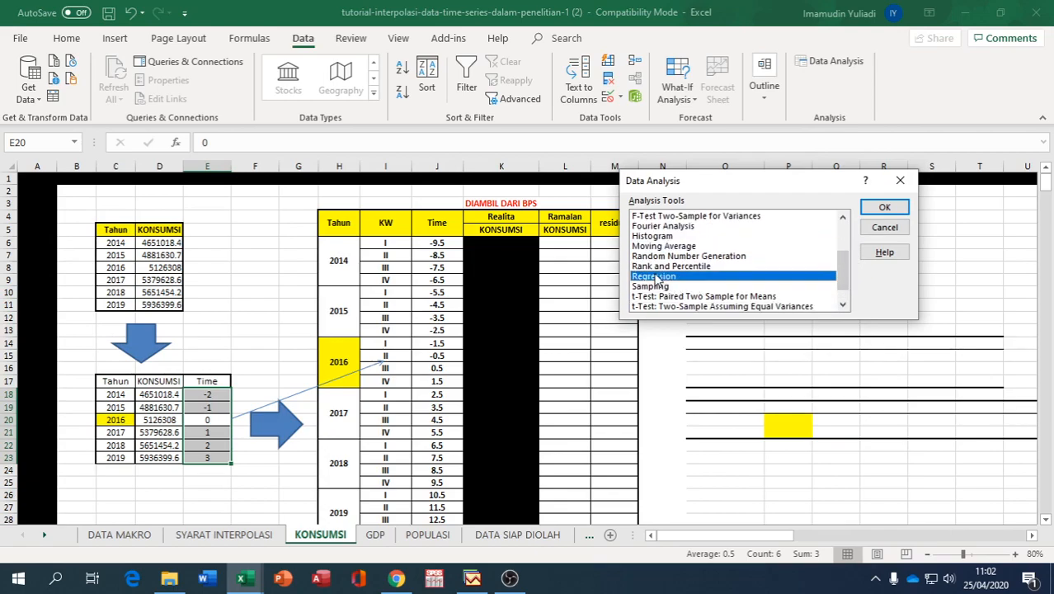
pyautogui.click(883, 208)
pyautogui.click(829, 149)
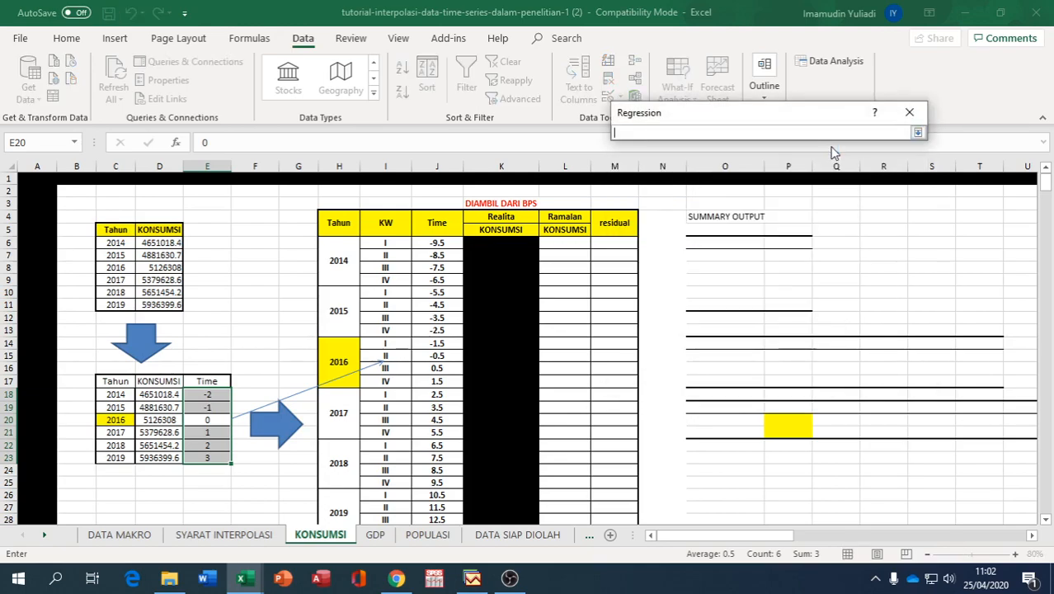
pyautogui.moveTo(146, 383); pyautogui.dragTo(153, 456)
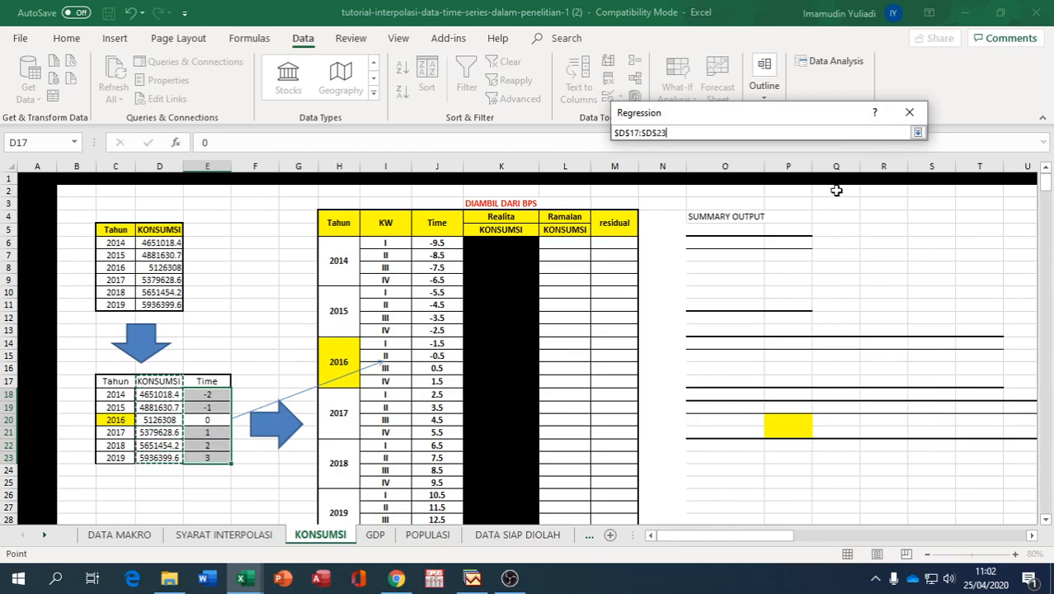
pyautogui.click(916, 133)
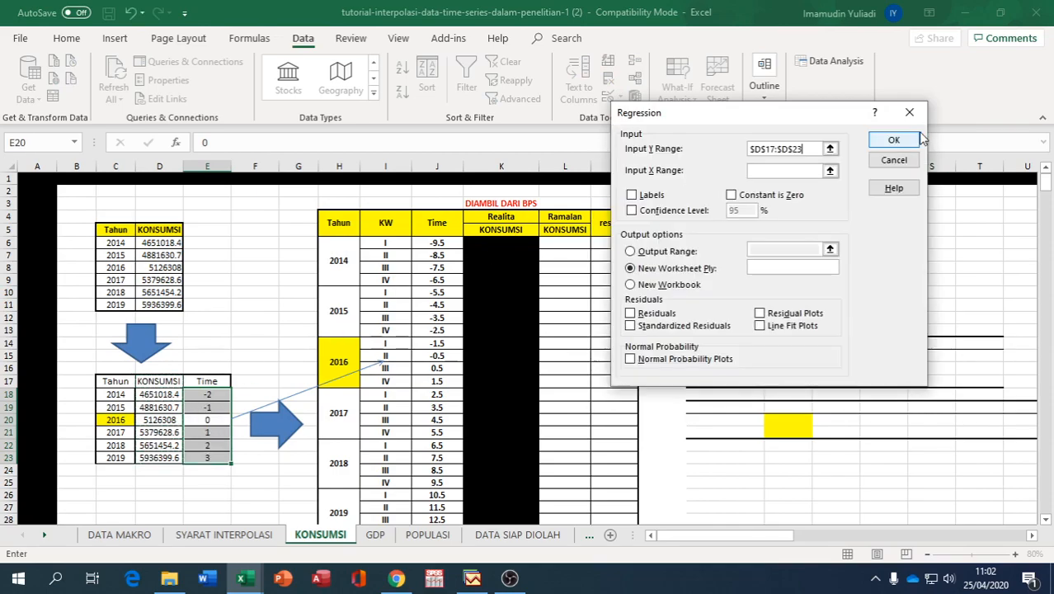
# Set the regression's X input range to the Time column including its header, E17:E23.
pyautogui.click(830, 171)
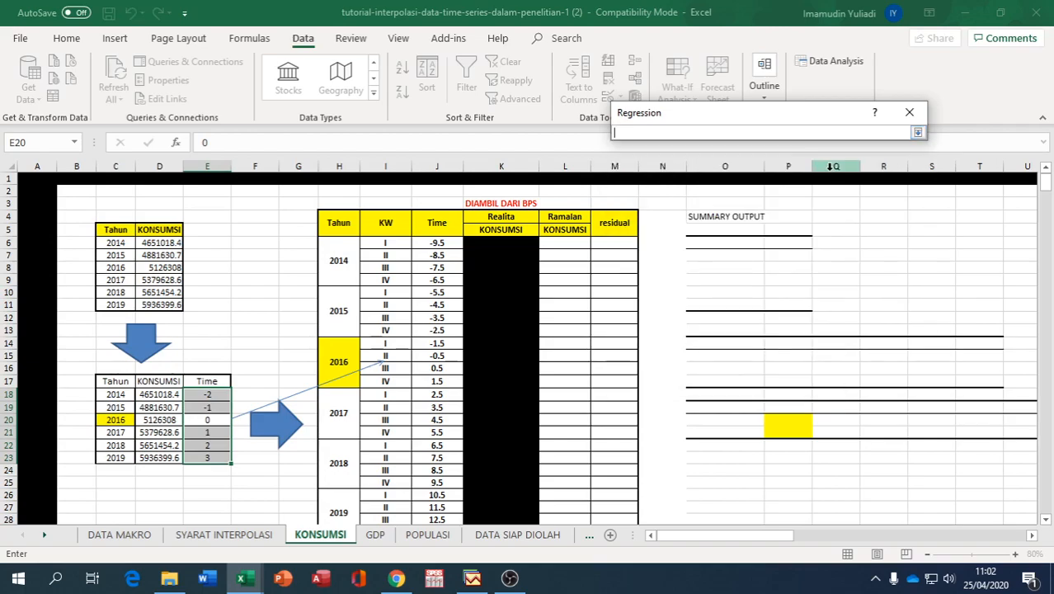
pyautogui.click(207, 381)
pyautogui.moveTo(208, 389); pyautogui.dragTo(212, 453)
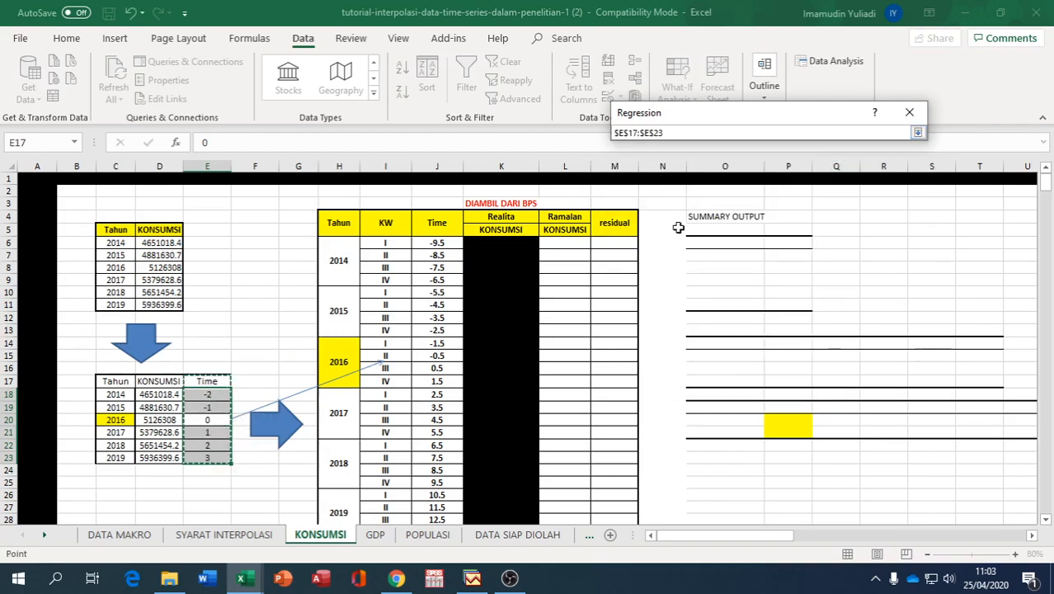
pyautogui.click(918, 132)
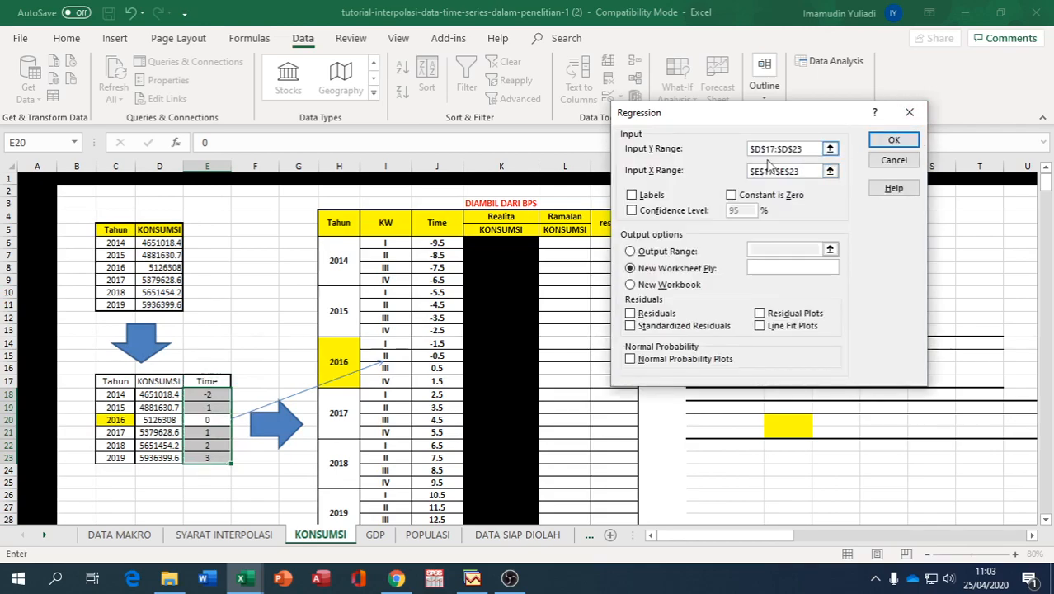
# Enable labels and the 95% confidence level, send the regression output to O4, and run it, overwriting the existing data.
pyautogui.click(632, 196)
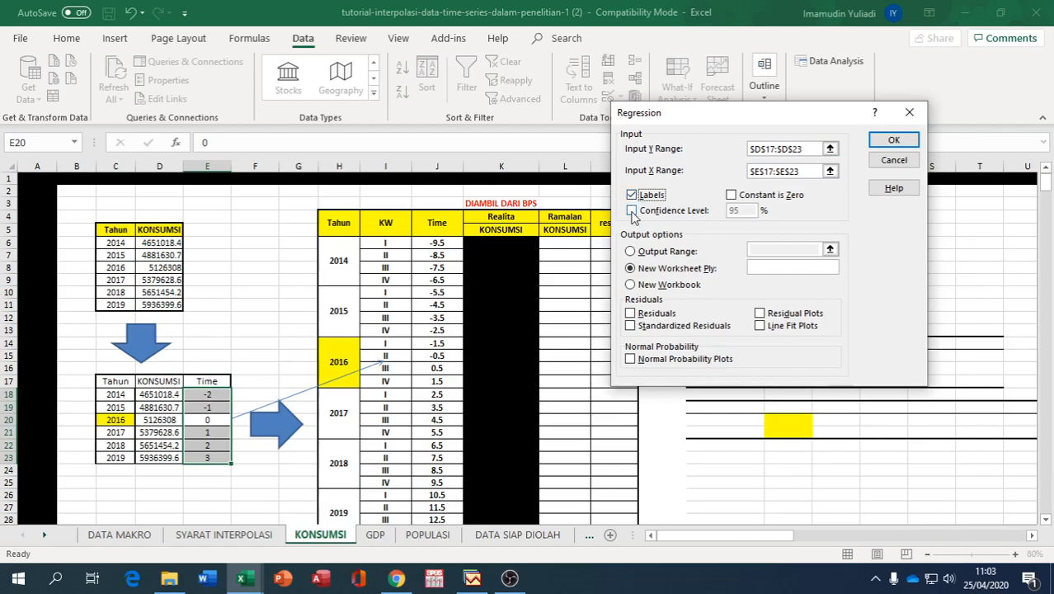
pyautogui.click(632, 210)
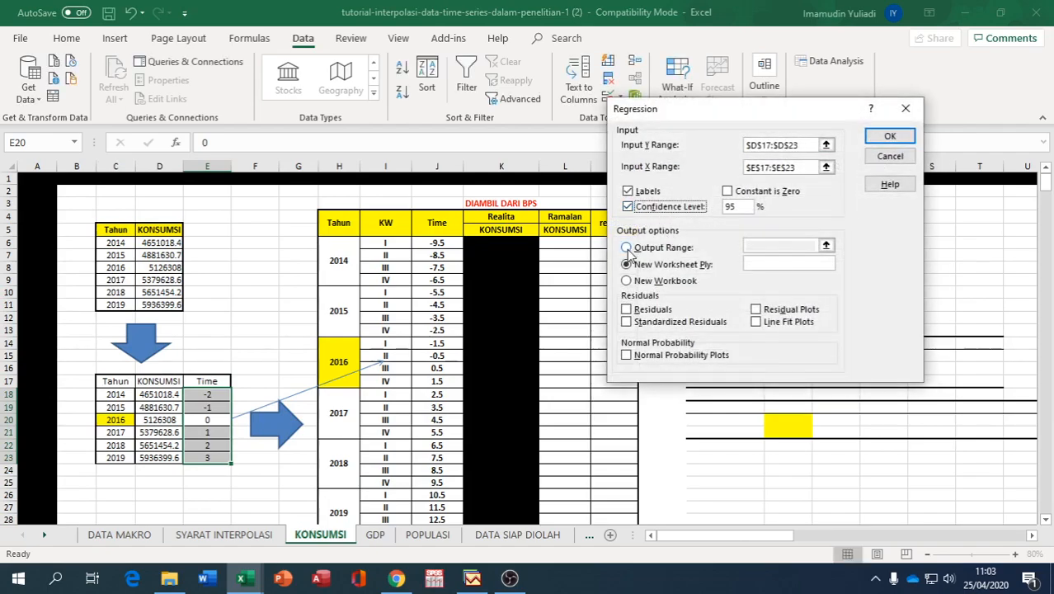
pyautogui.click(627, 249)
pyautogui.click(826, 245)
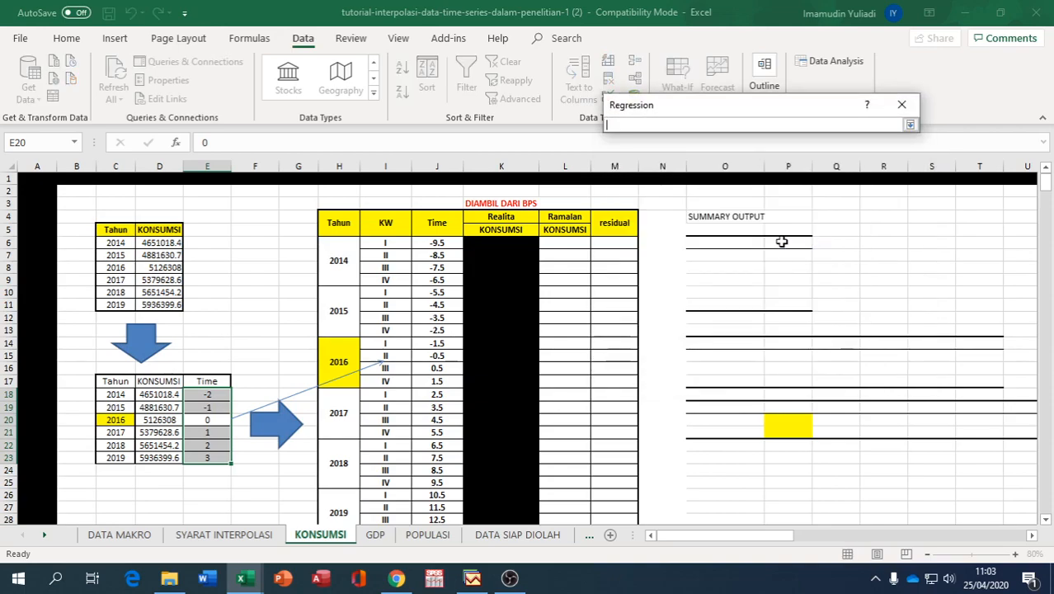
pyautogui.click(700, 217)
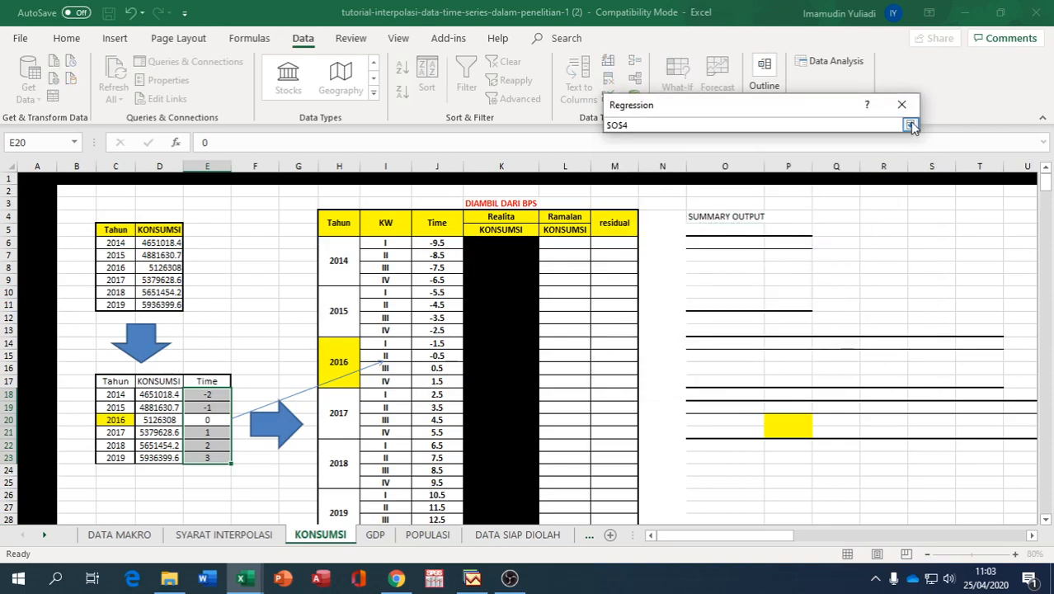
pyautogui.click(911, 125)
pyautogui.click(889, 136)
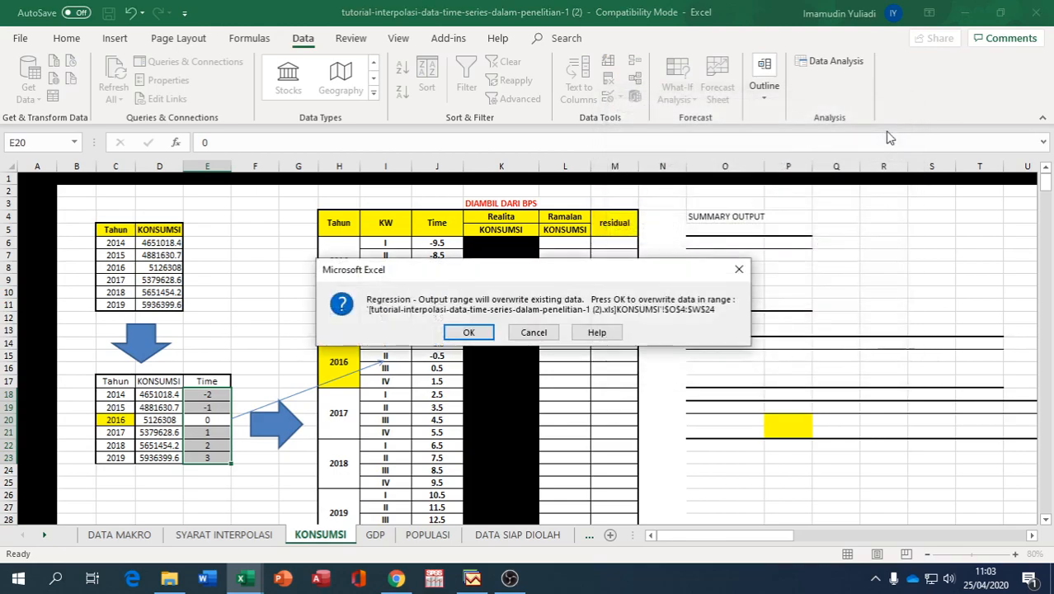
pyautogui.click(483, 331)
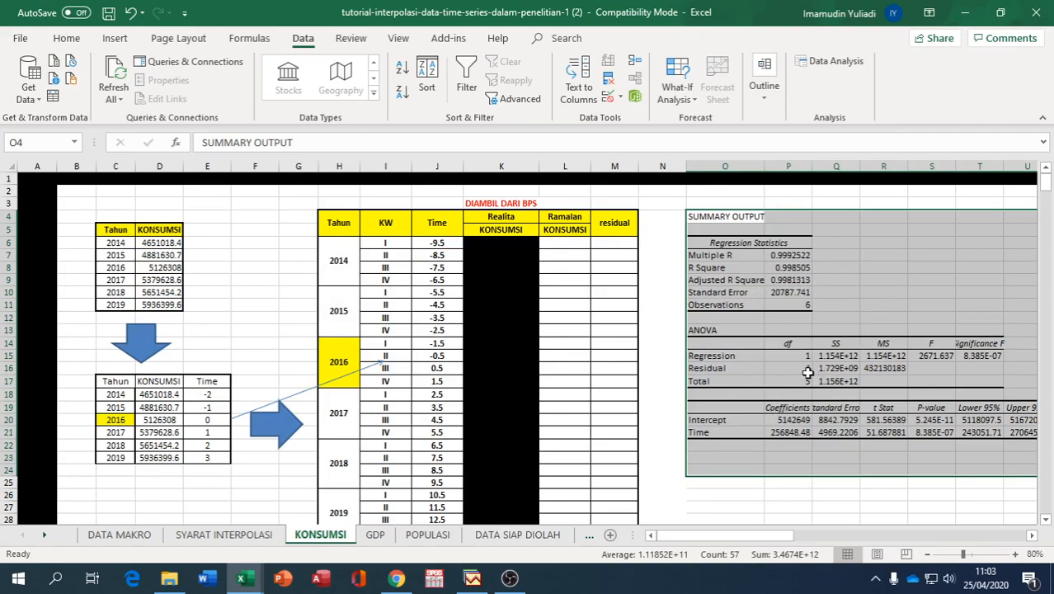
# Shade the Intercept and Time coefficients, P20:P21, yellow.
pyautogui.moveTo(783, 419); pyautogui.dragTo(788, 433)
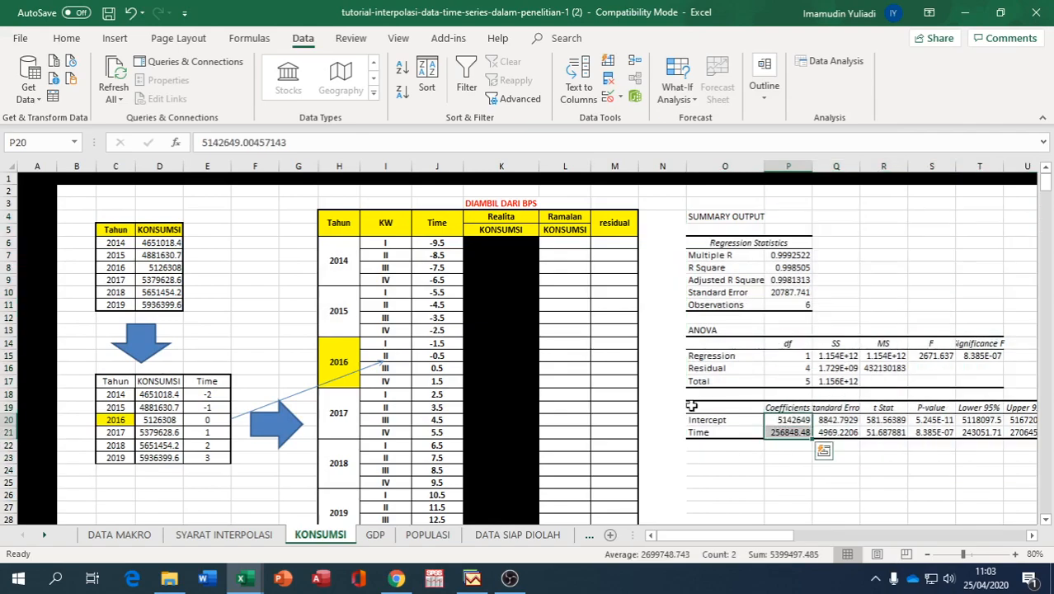
pyautogui.click(18, 38)
pyautogui.click(20, 42)
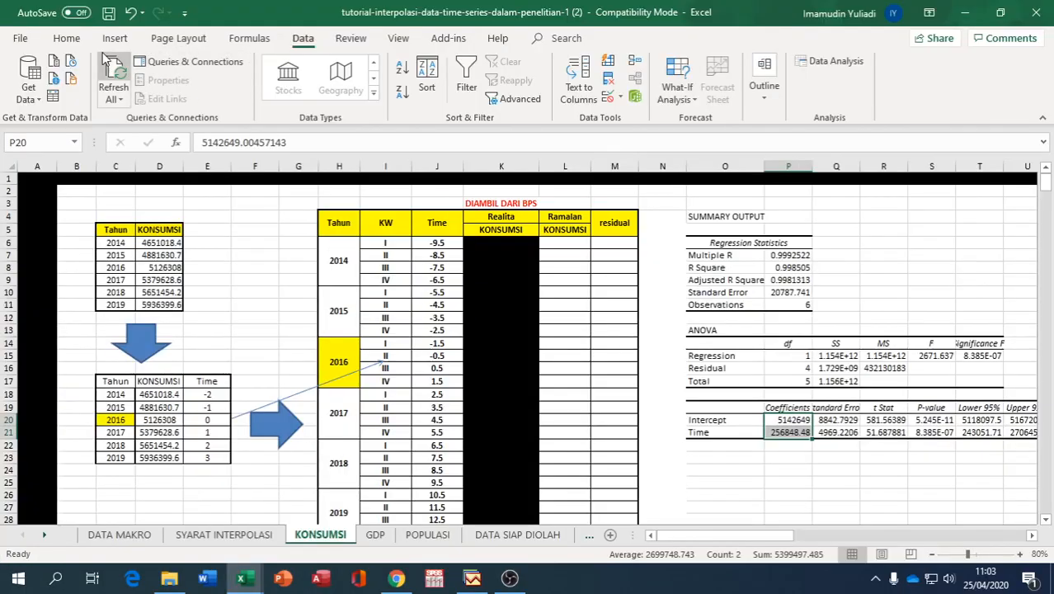
pyautogui.click(68, 38)
pyautogui.click(187, 93)
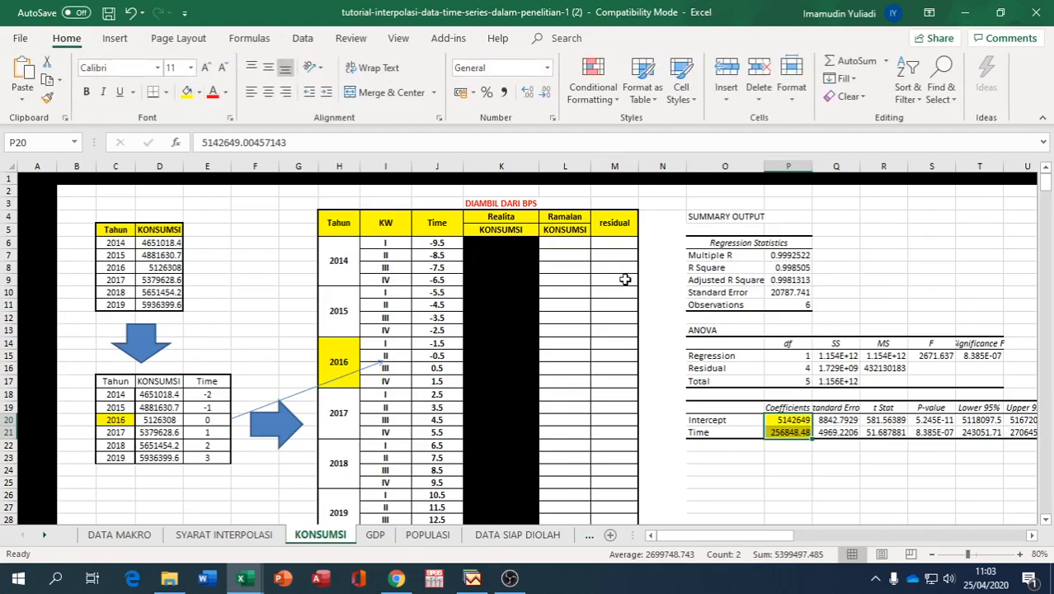
pyautogui.click(789, 460)
# Clear the quarterly Time column J6:J29, and enter -0.5 for 2016 quarter II and 0.5 for quarter III.
pyautogui.moveTo(440, 245); pyautogui.dragTo(434, 480)
pyautogui.press('Delete')
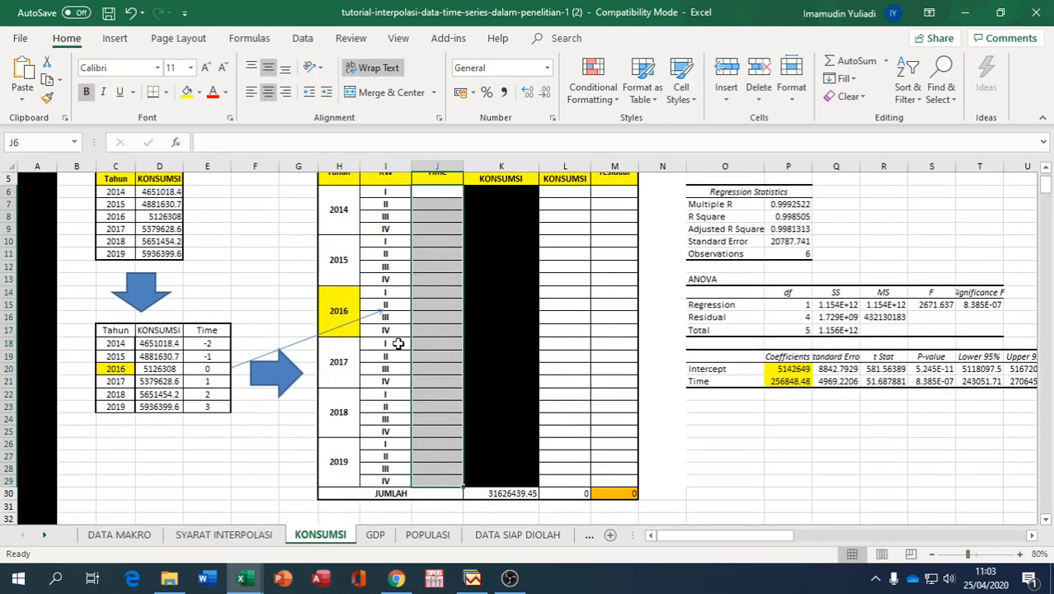
pyautogui.click(431, 306)
pyautogui.write('-0.5')
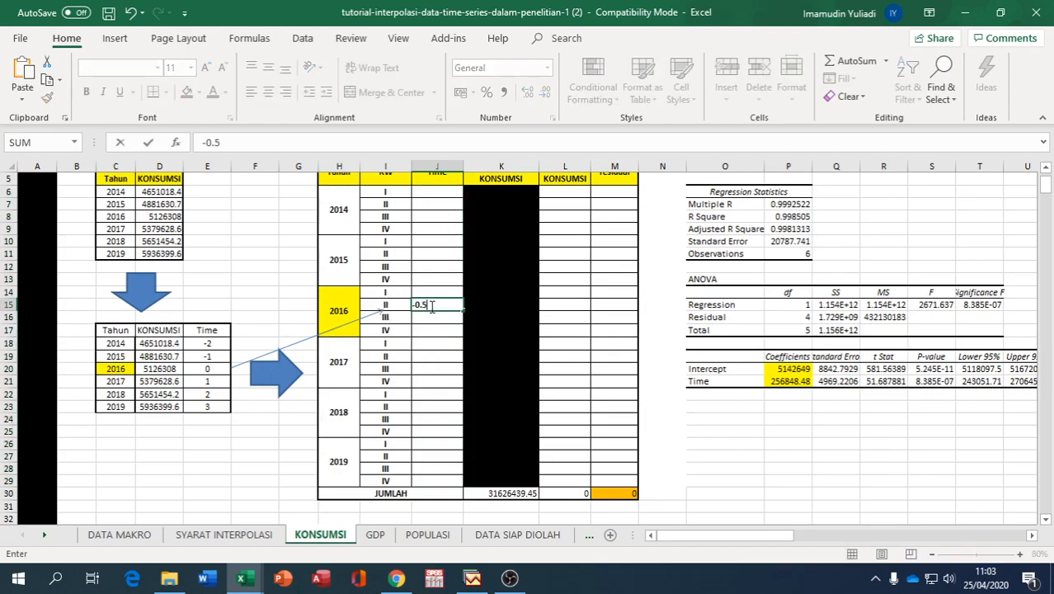
pyautogui.press('Return')
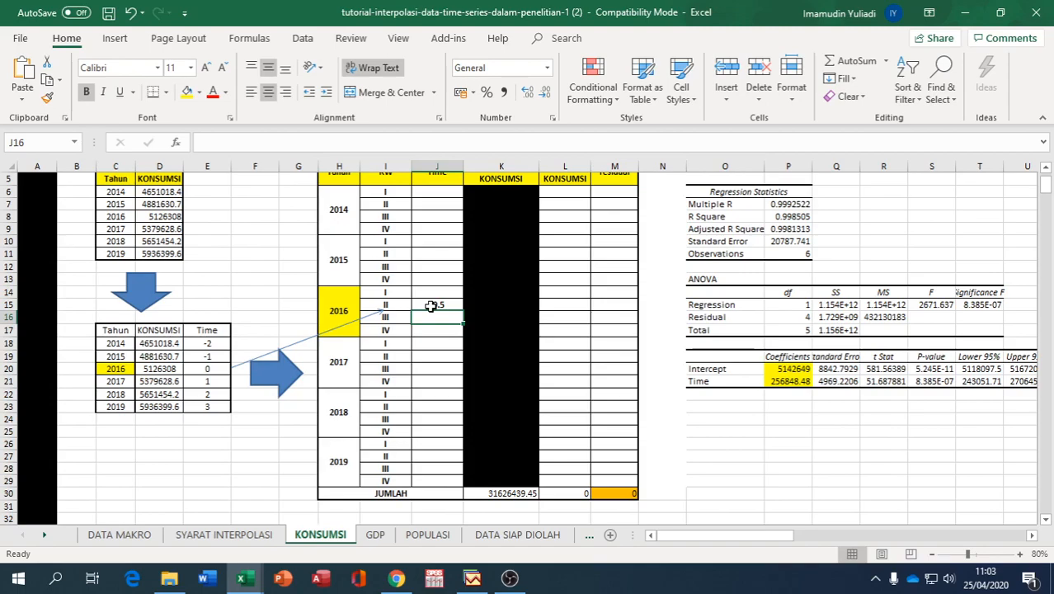
pyautogui.write('0.5')
pyautogui.press('Return')
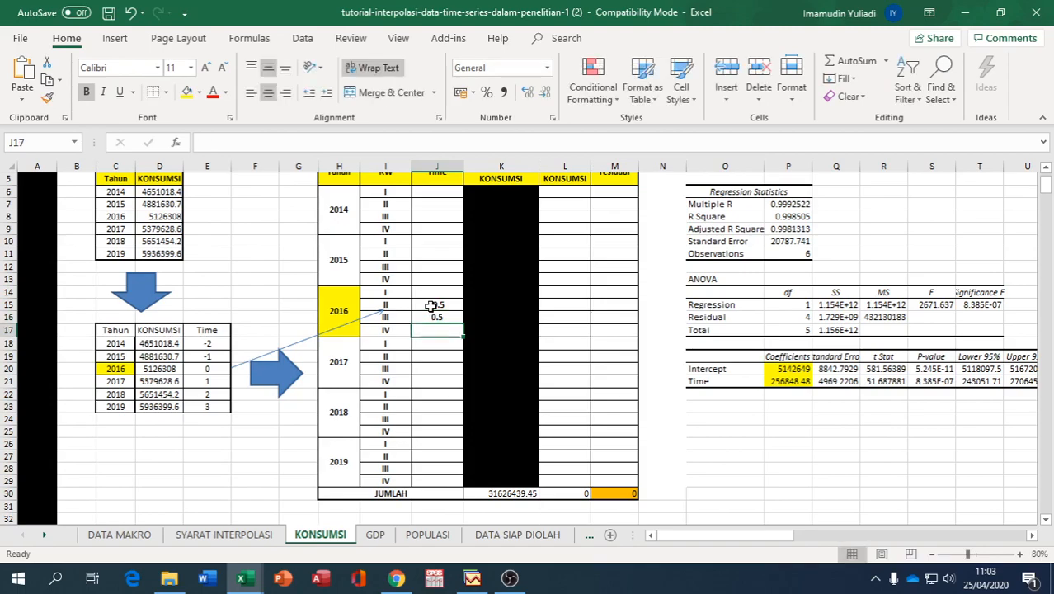
# Extend the Time series from those two quarters down to 13.5 in J29 and up to -9.5 in J6.
pyautogui.moveTo(441, 304); pyautogui.dragTo(458, 482)
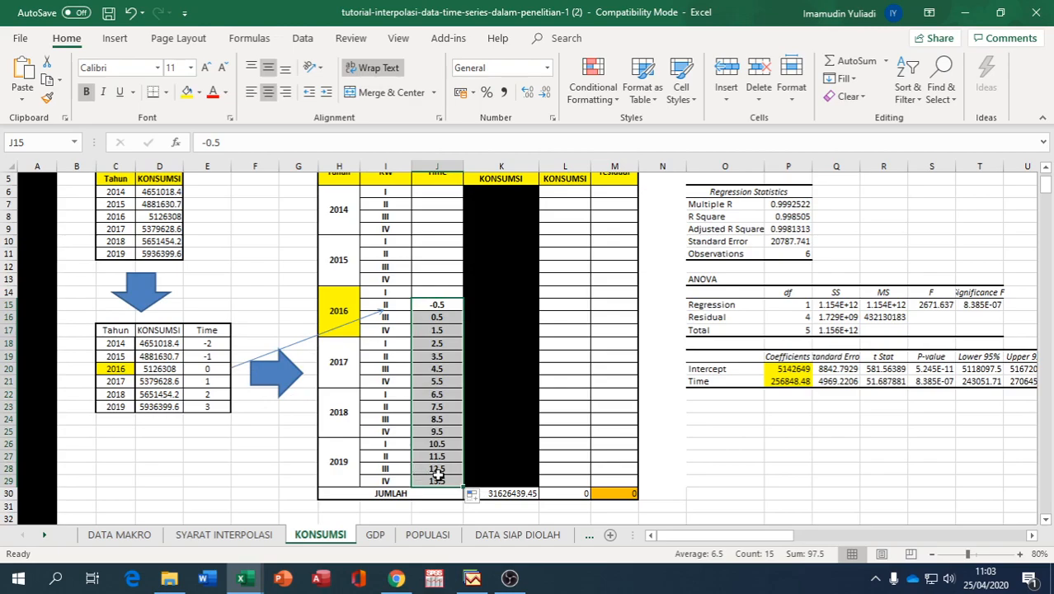
pyautogui.moveTo(464, 487); pyautogui.dragTo(467, 210)
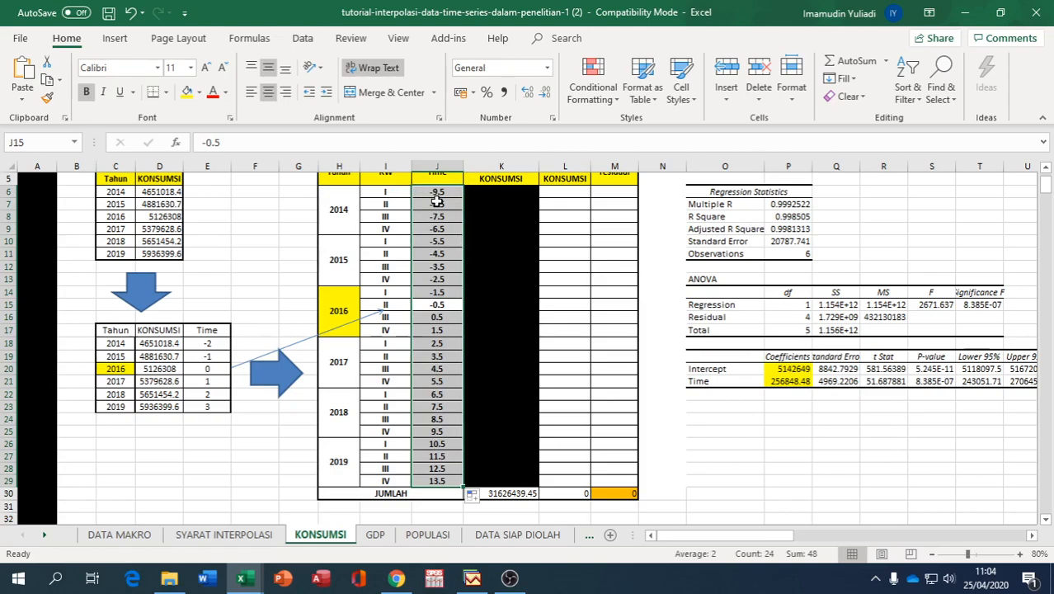
pyautogui.scroll(1, 467, 233)
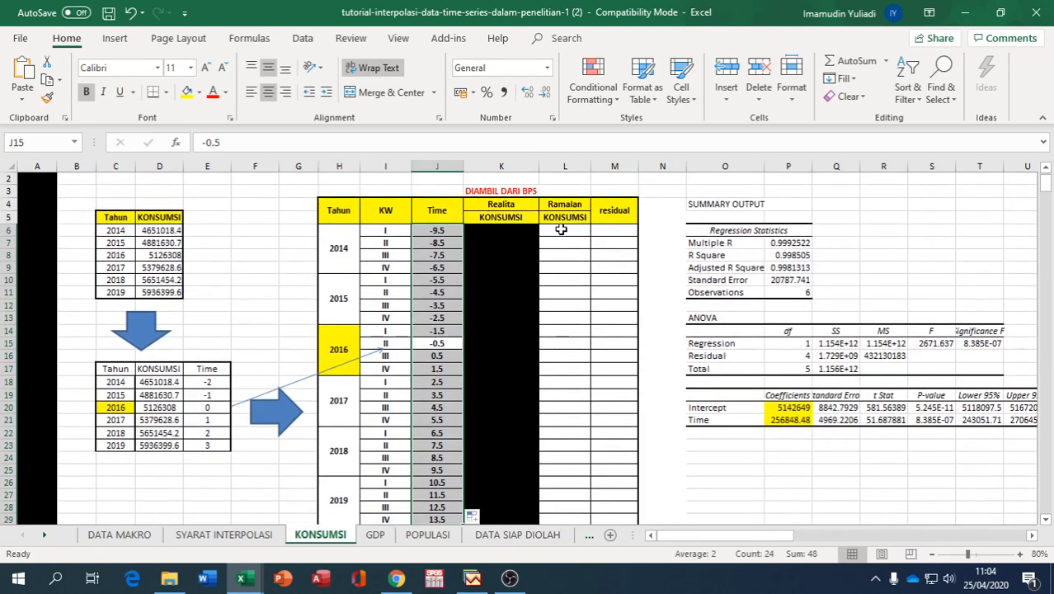
# Enter the forecast formula =$P$20+$P$21*J6 in L6, the first Ramalan KONSUMSI cell.
pyautogui.click(569, 229)
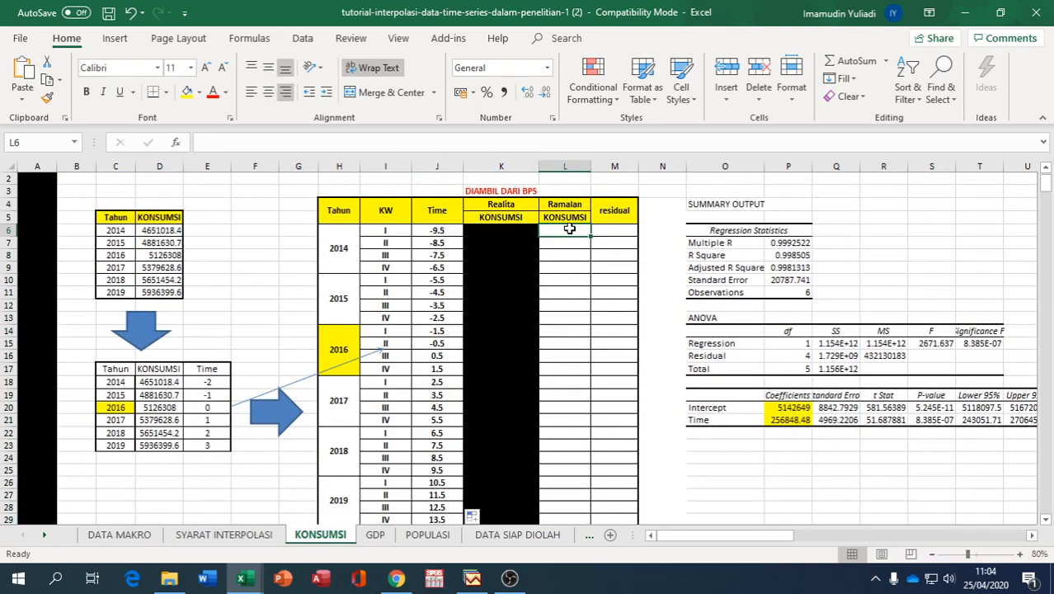
pyautogui.write('=')
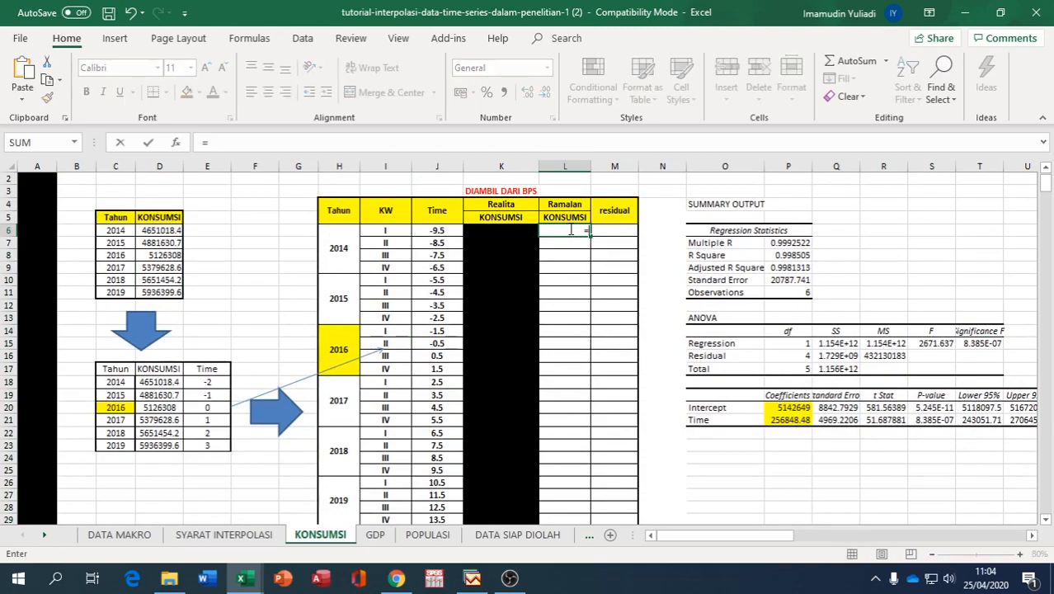
pyautogui.click(780, 410)
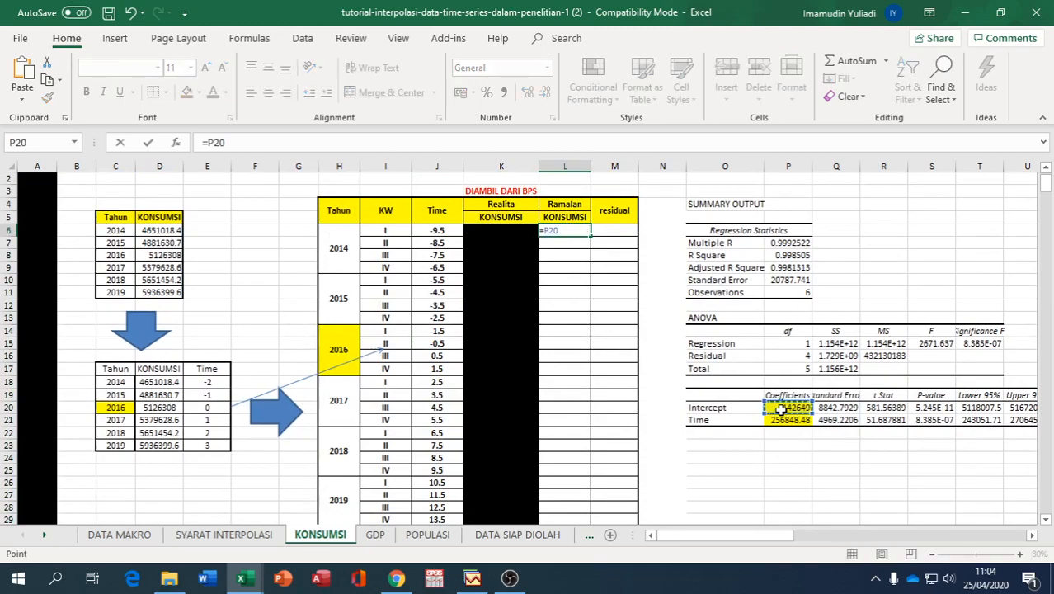
pyautogui.press('F4')
pyautogui.write('+')
pyautogui.click(783, 419)
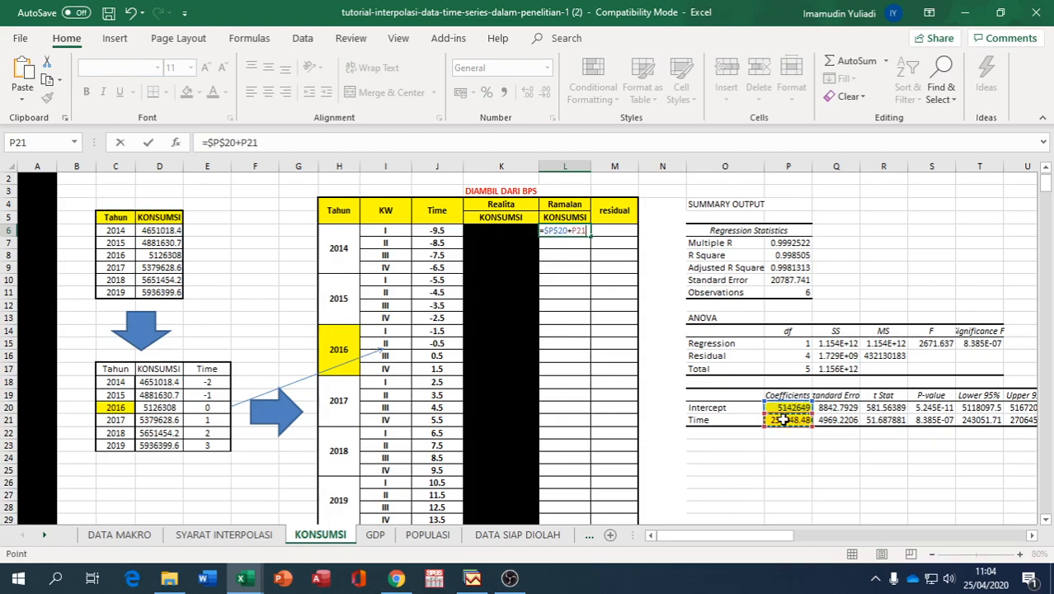
pyautogui.press('F4')
pyautogui.write('*')
pyautogui.click(443, 232)
pyautogui.press('Return')
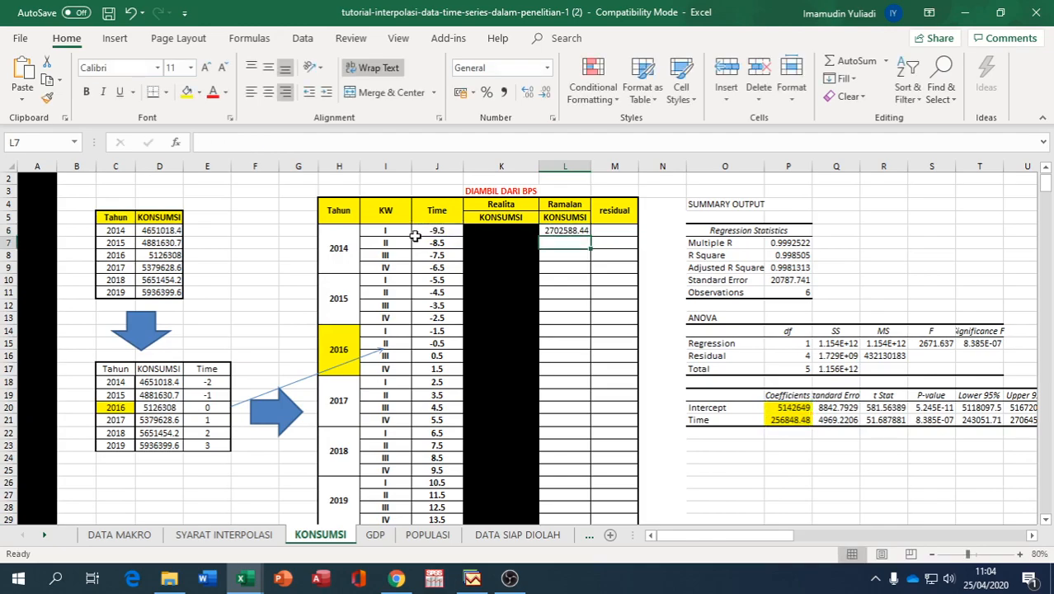
# Fill the Ramalan formula from L6 down to L29.
pyautogui.click(549, 232)
pyautogui.moveTo(592, 237); pyautogui.dragTo(582, 483)
pyautogui.click(701, 480)
pyautogui.scroll(1, 649, 438)
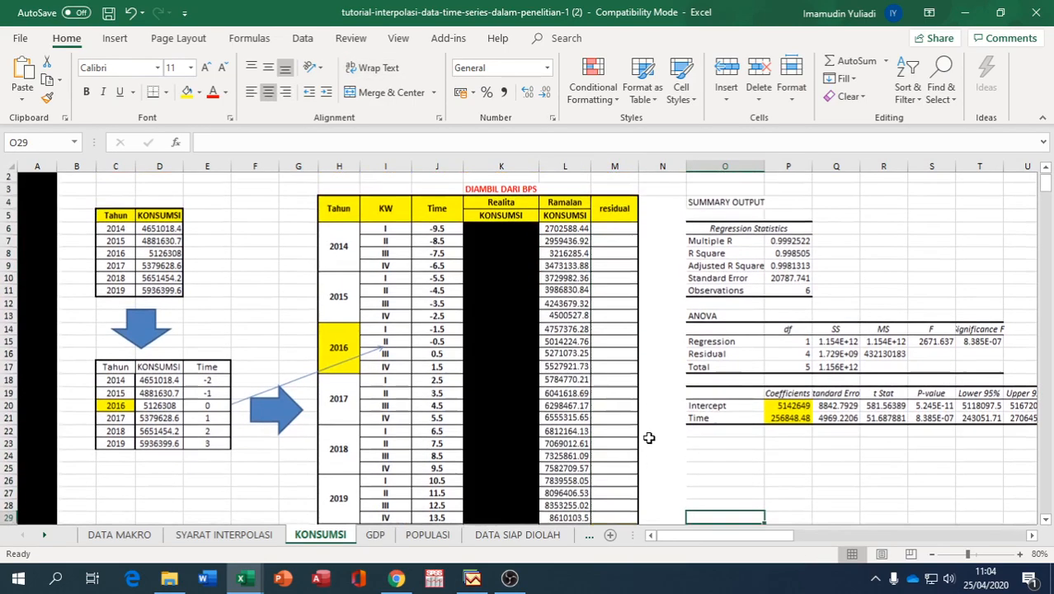
# Remove the black fill from the Realita KONSUMSI values in K6:K29.
pyautogui.scroll(1, 649, 438)
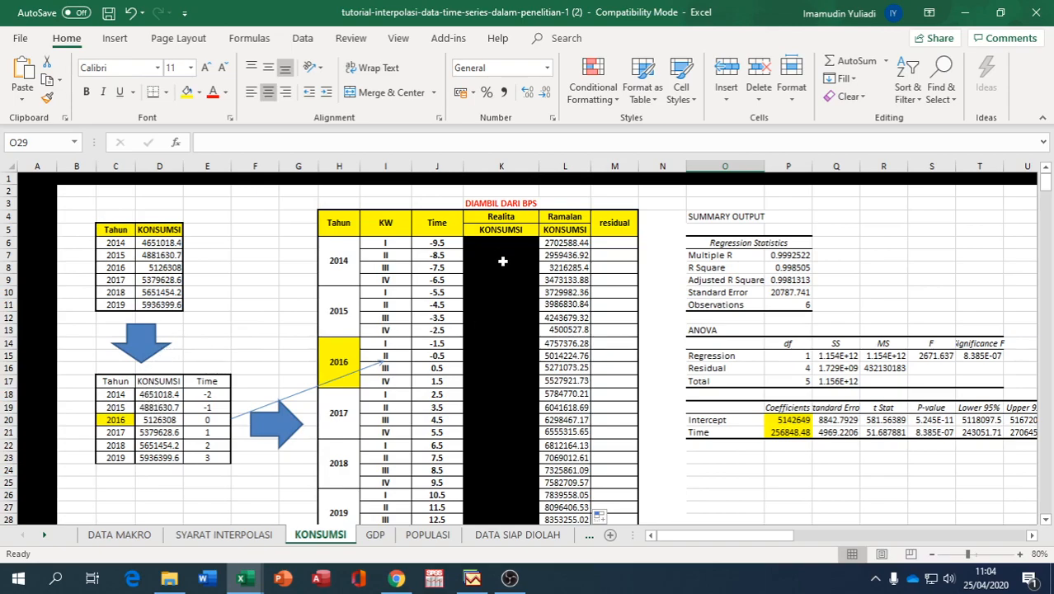
pyautogui.moveTo(502, 242); pyautogui.dragTo(499, 519)
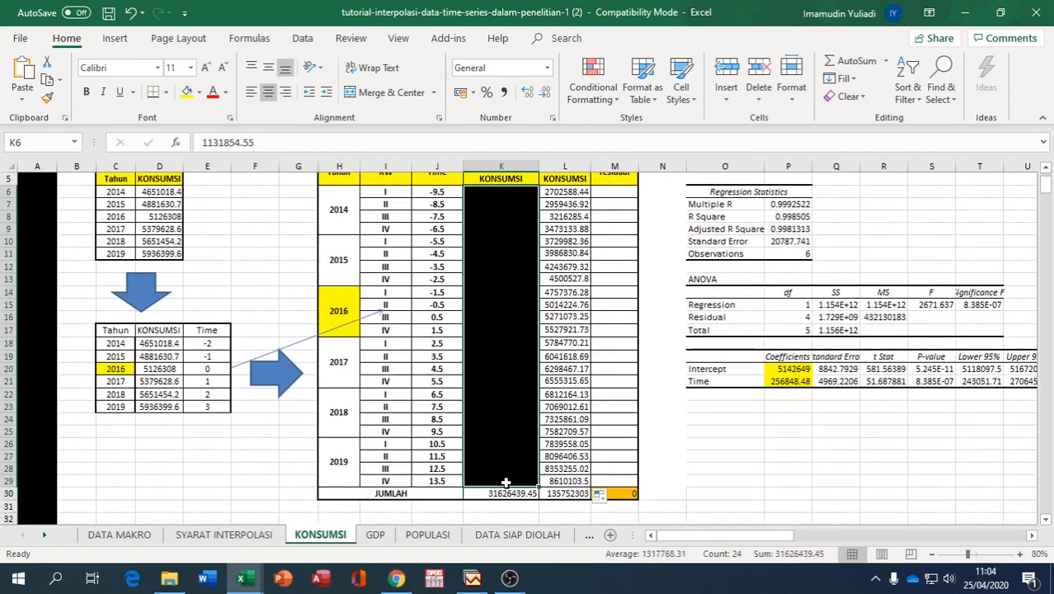
pyautogui.click(199, 93)
pyautogui.click(217, 228)
pyautogui.click(504, 216)
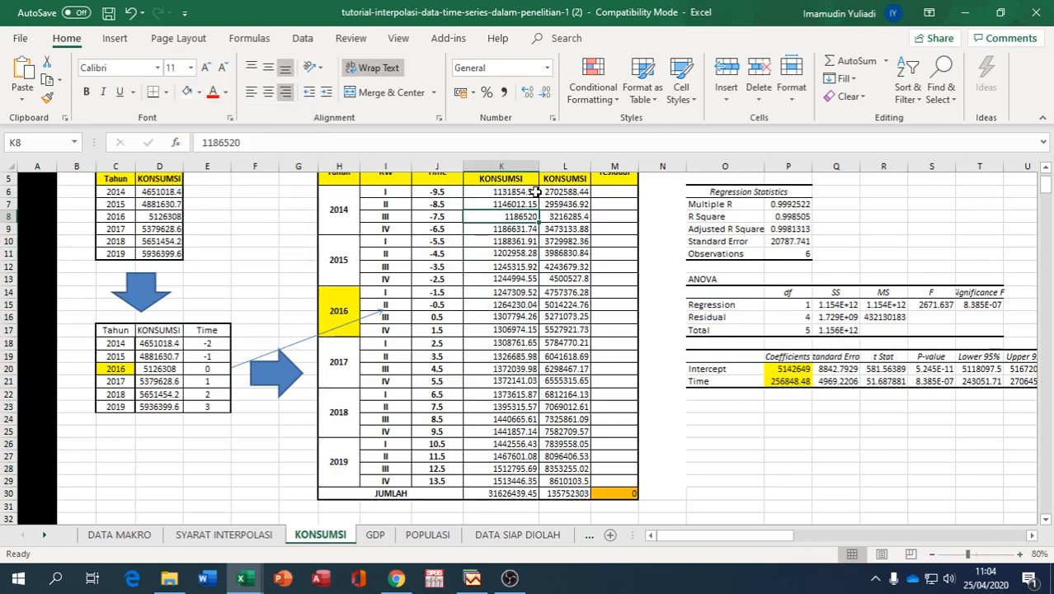
# Revise the forecast formula in L6 to quarterly scale as =$P$20/4+$P$21/(4^2)*J6.
pyautogui.scroll(1, 546, 212)
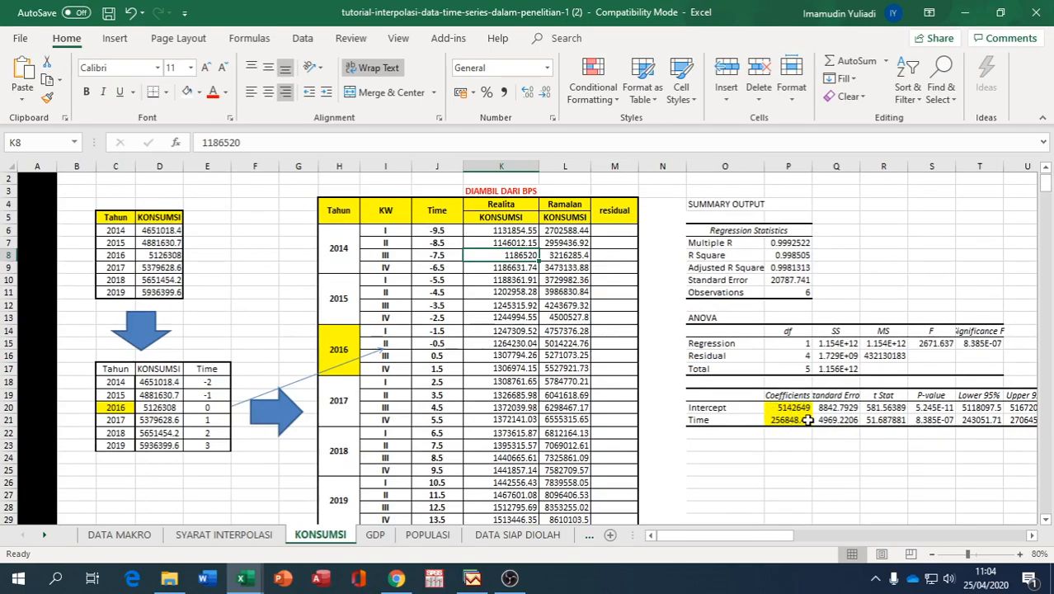
pyautogui.click(577, 232)
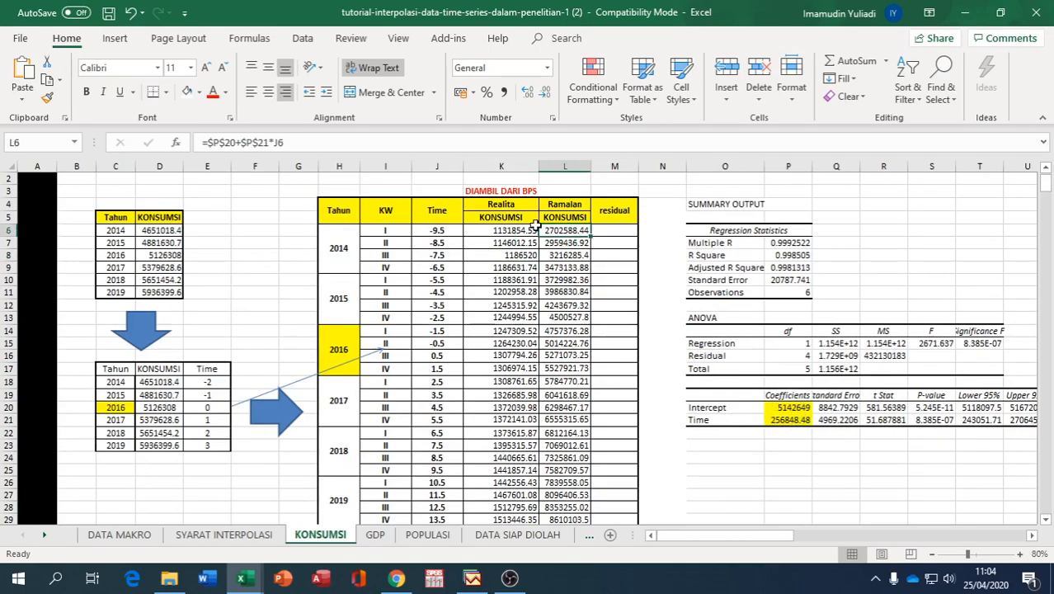
pyautogui.click(235, 143)
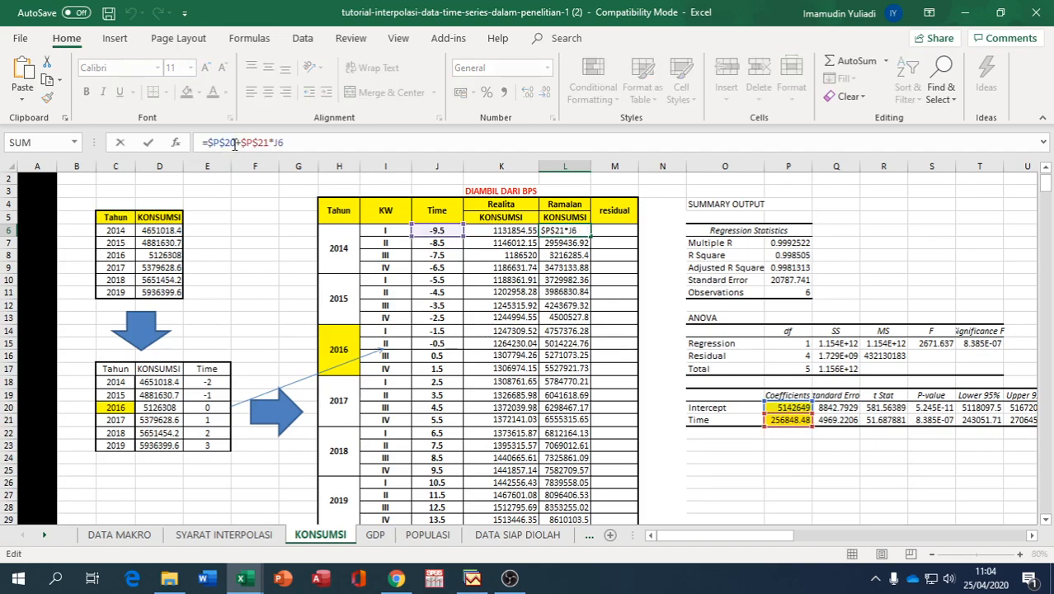
pyautogui.write('/4')
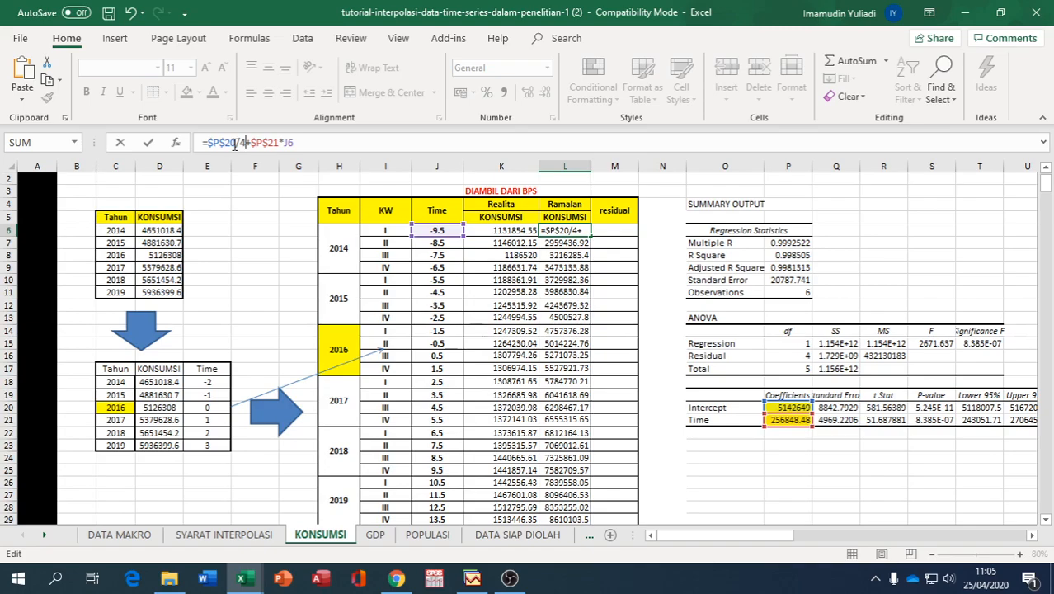
pyautogui.click(280, 142)
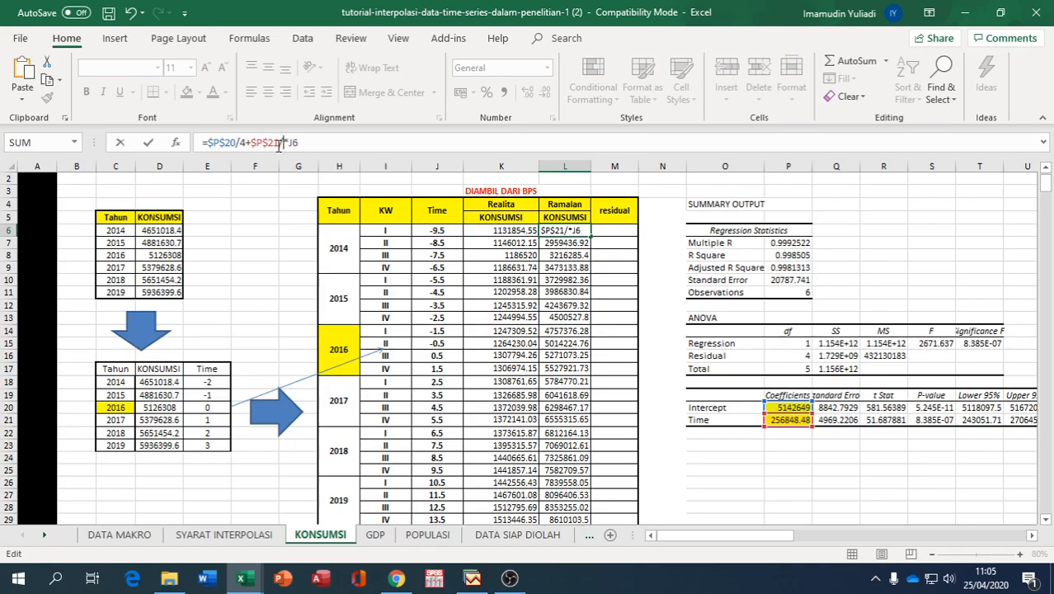
pyautogui.write('(4^2)')
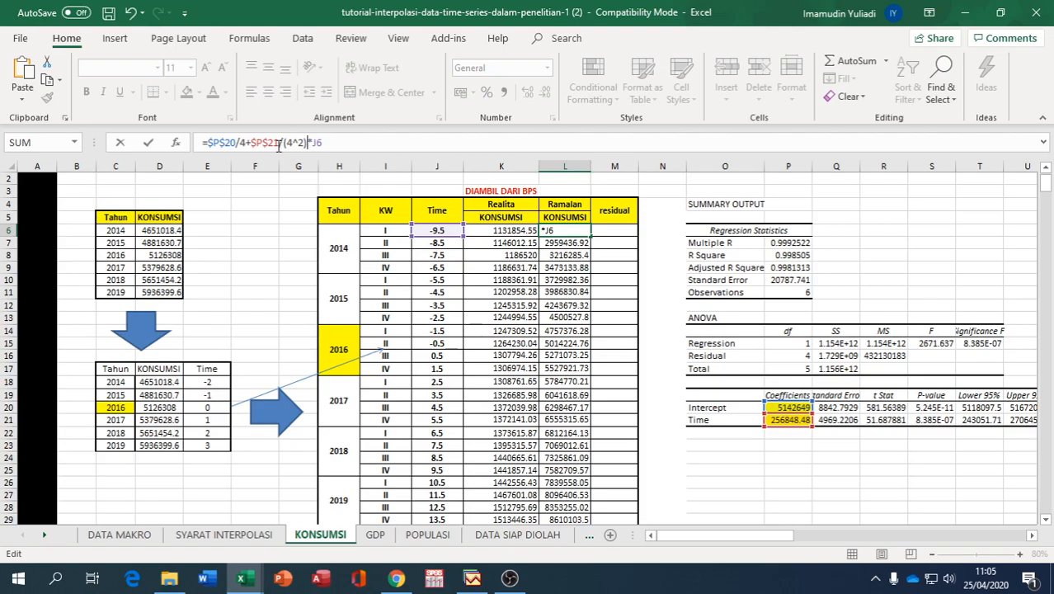
pyautogui.press('Return')
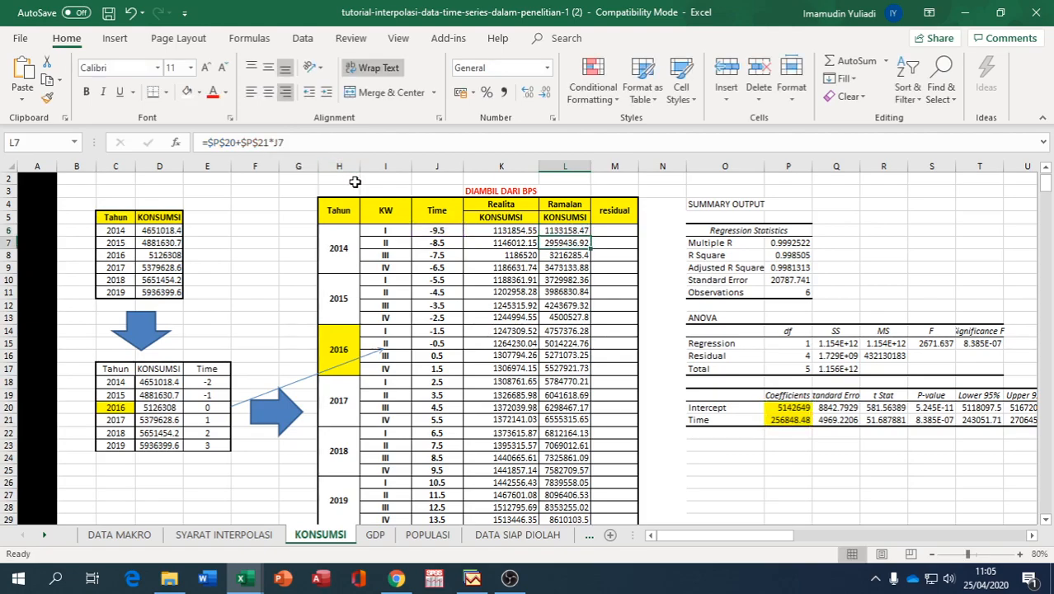
# Fill the revised Ramalan formula down through L29, and compare the Realita and Ramalan totals in the JUMLAH row.
pyautogui.click(581, 230)
pyautogui.moveTo(589, 237)
pyautogui.mouseDown()
pyautogui.moveTo(582, 537)
pyautogui.moveTo(588, 480)
pyautogui.mouseUp()
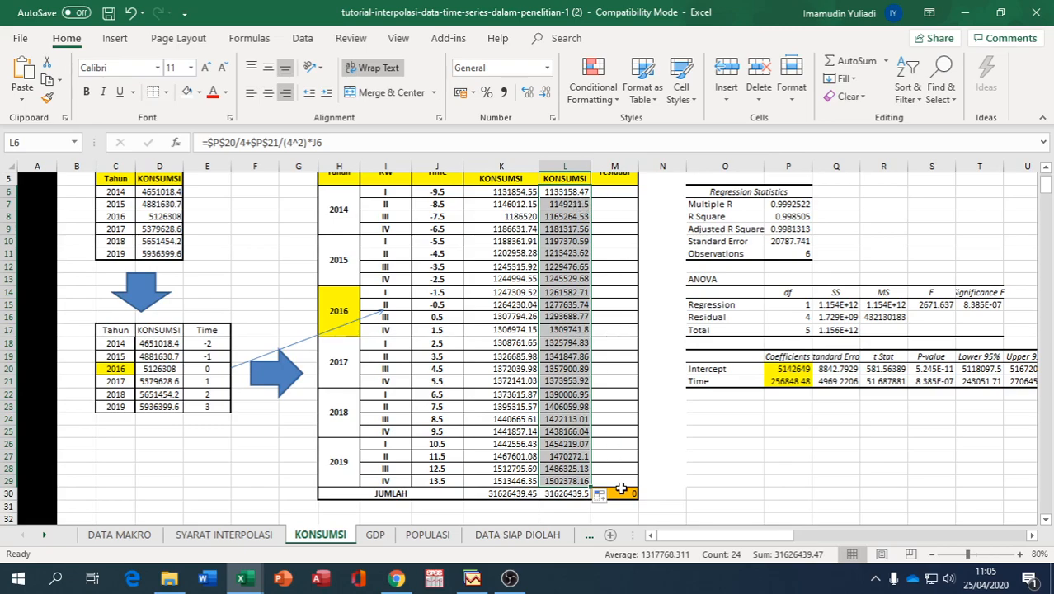
pyautogui.click(521, 493)
pyautogui.click(559, 493)
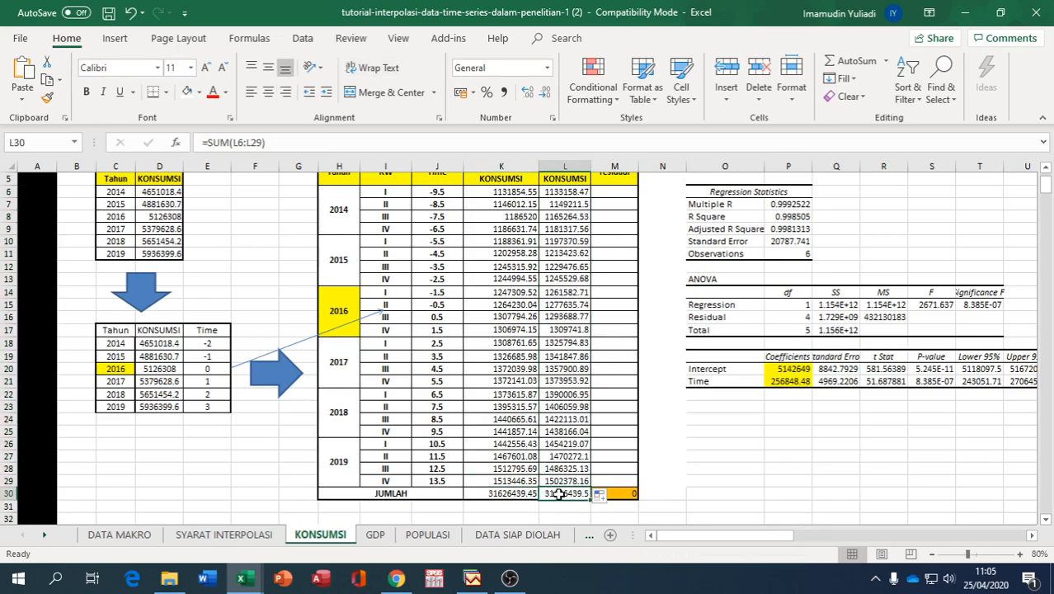
# Enter the residual formula =K6-L6 in M6 to subtract the Ramalan value from the Realita value.
pyautogui.scroll(2, 559, 493)
pyautogui.click(607, 242)
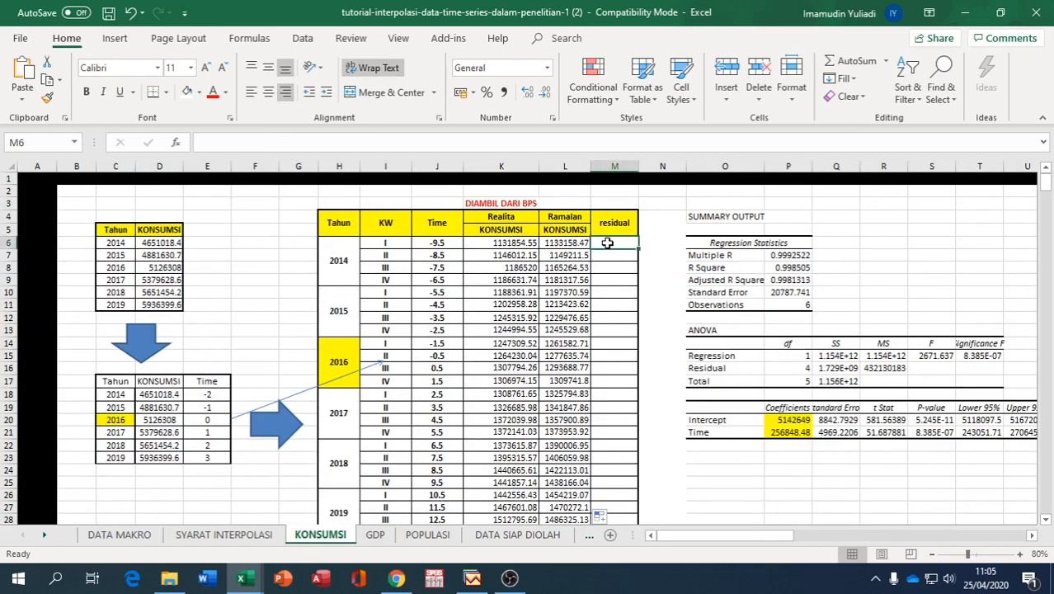
pyautogui.write('=')
pyautogui.click(528, 243)
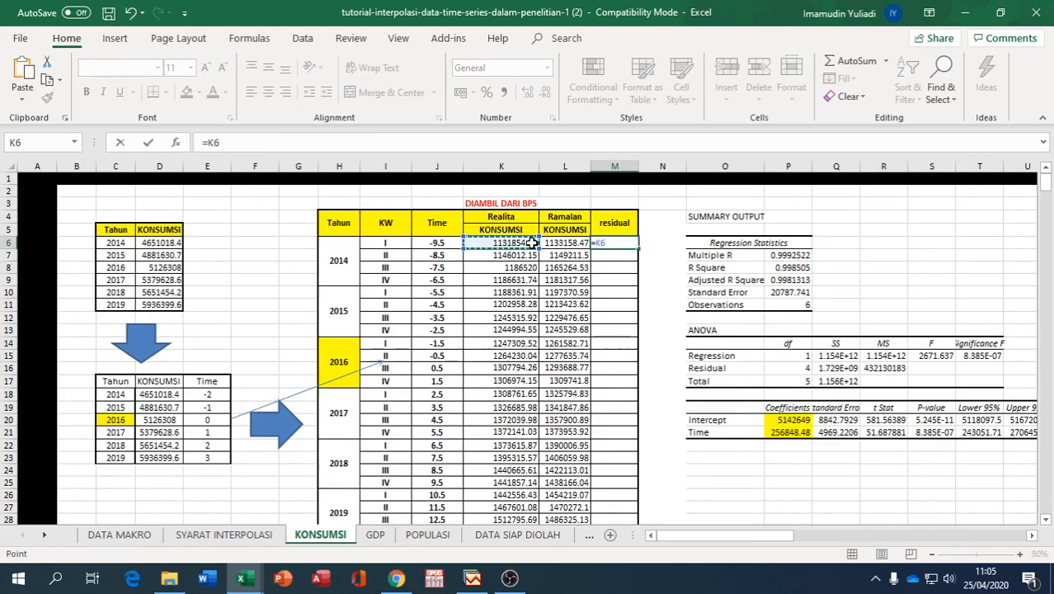
pyautogui.write('-')
pyautogui.click(548, 242)
pyautogui.press('Return')
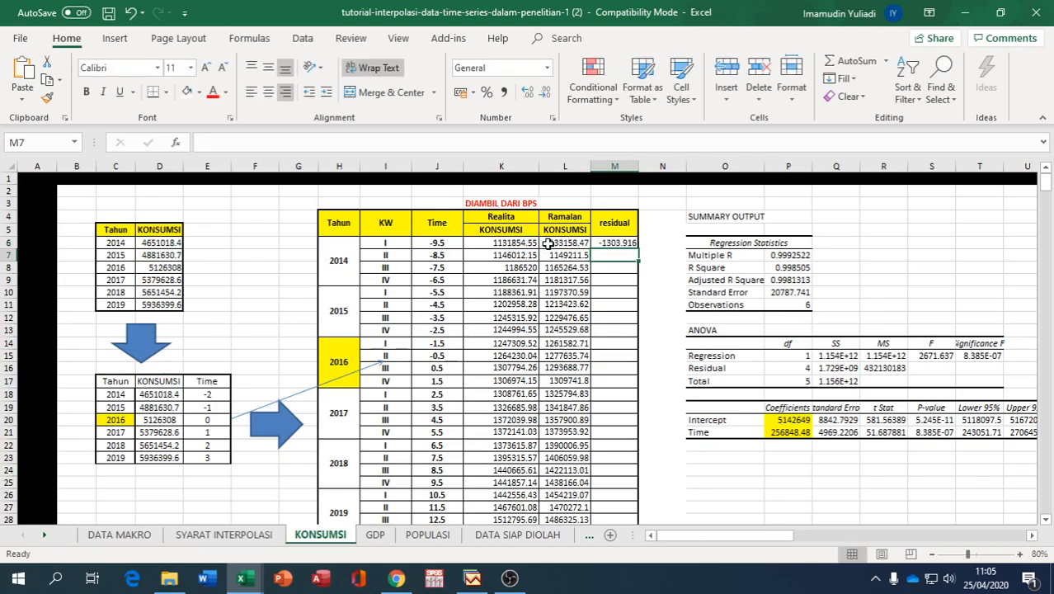
# Fill the residual formula from M6 down through M29.
pyautogui.click(602, 246)
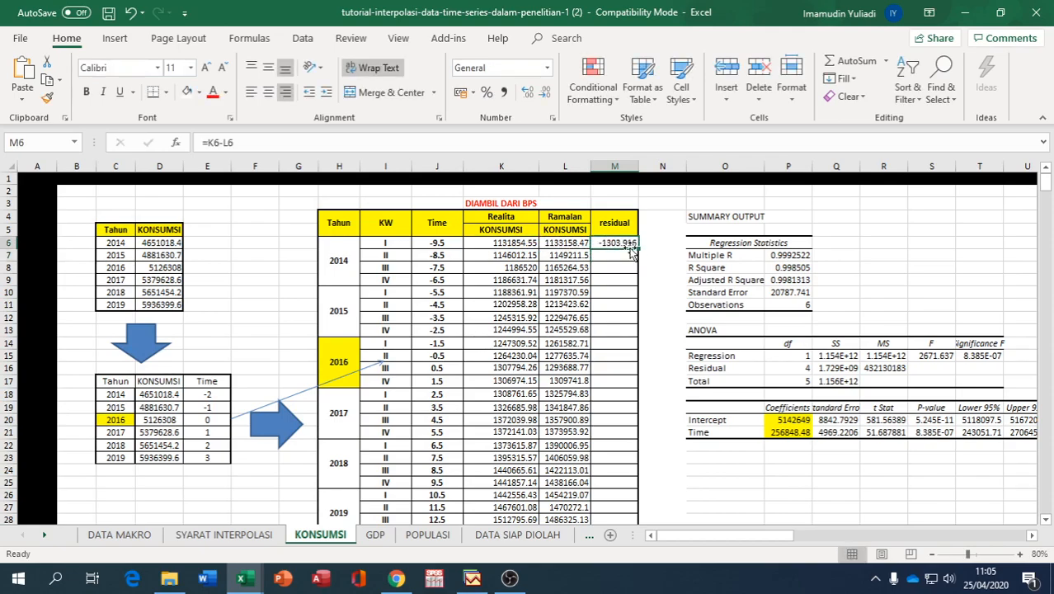
pyautogui.moveTo(639, 249); pyautogui.dragTo(635, 493)
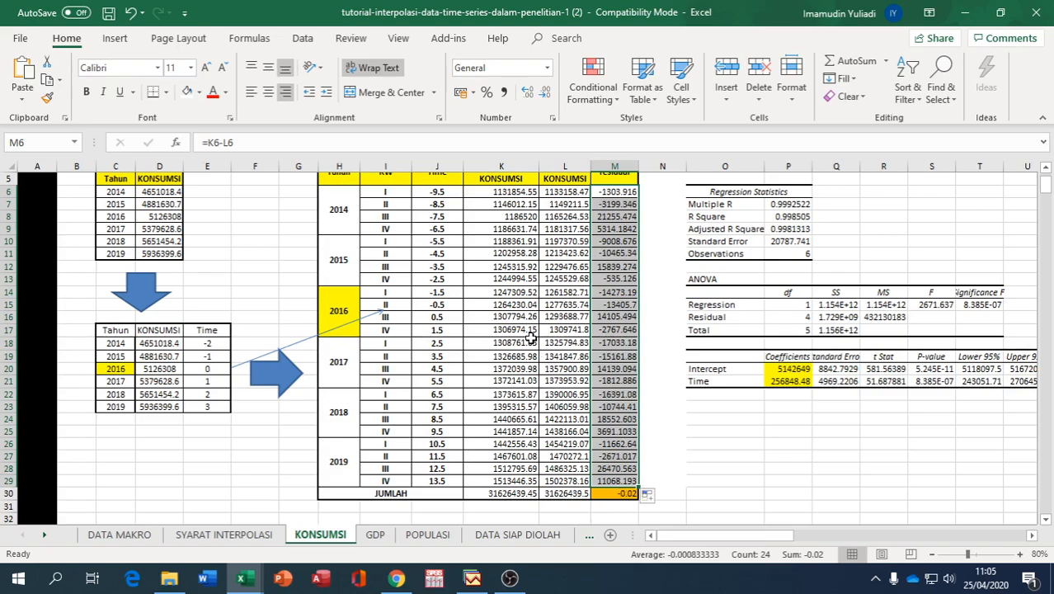
pyautogui.scroll(1, 531, 338)
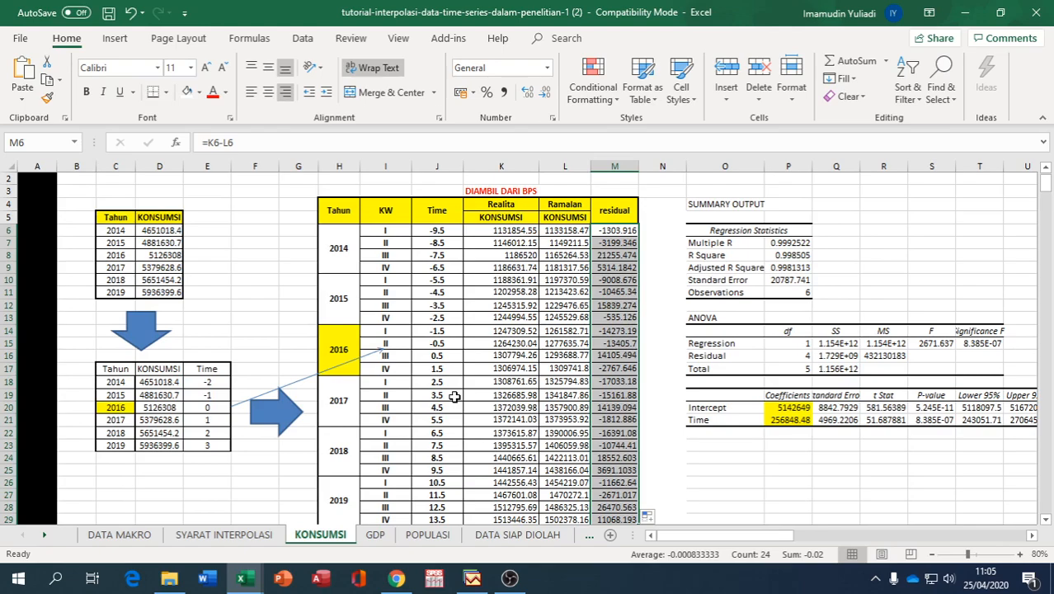
# On the GDP sheet, link C19 to the first year with =C7 and fill the formula across C19:D24.
pyautogui.click(378, 536)
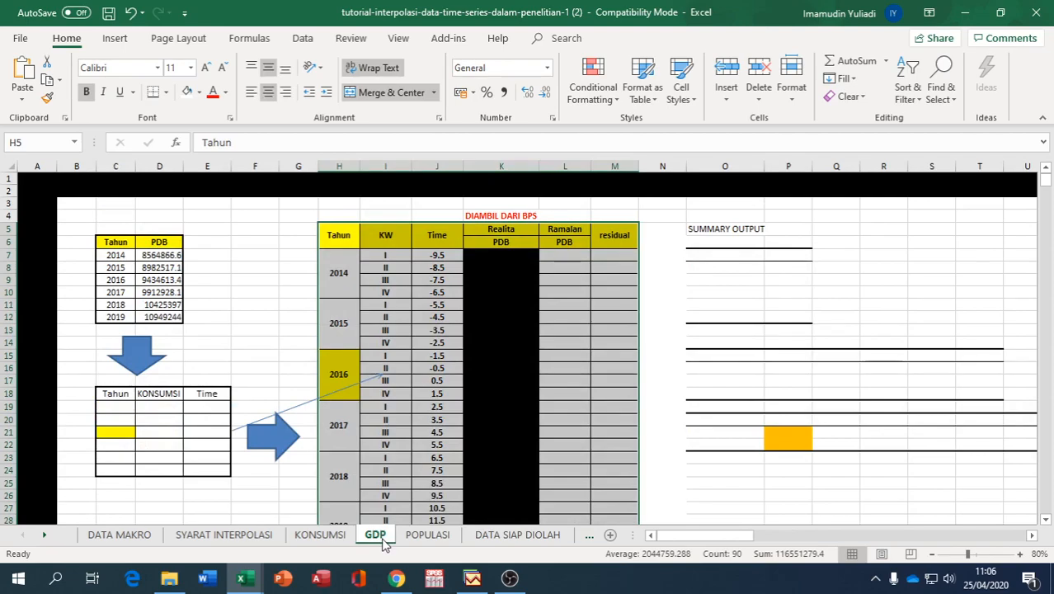
pyautogui.click(120, 257)
pyautogui.click(124, 407)
pyautogui.write('=')
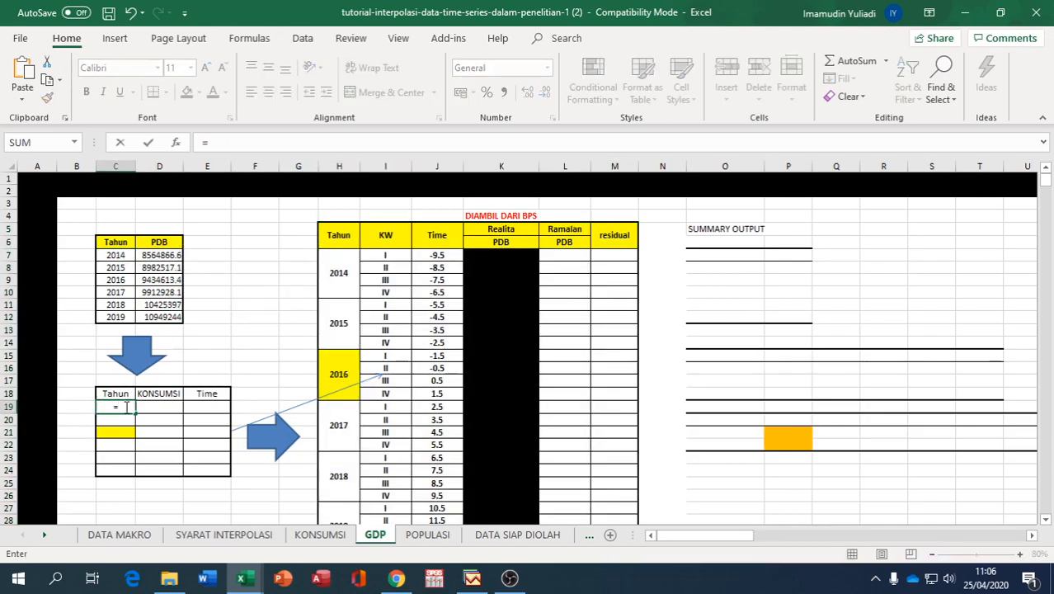
pyautogui.click(115, 256)
pyautogui.press('Return')
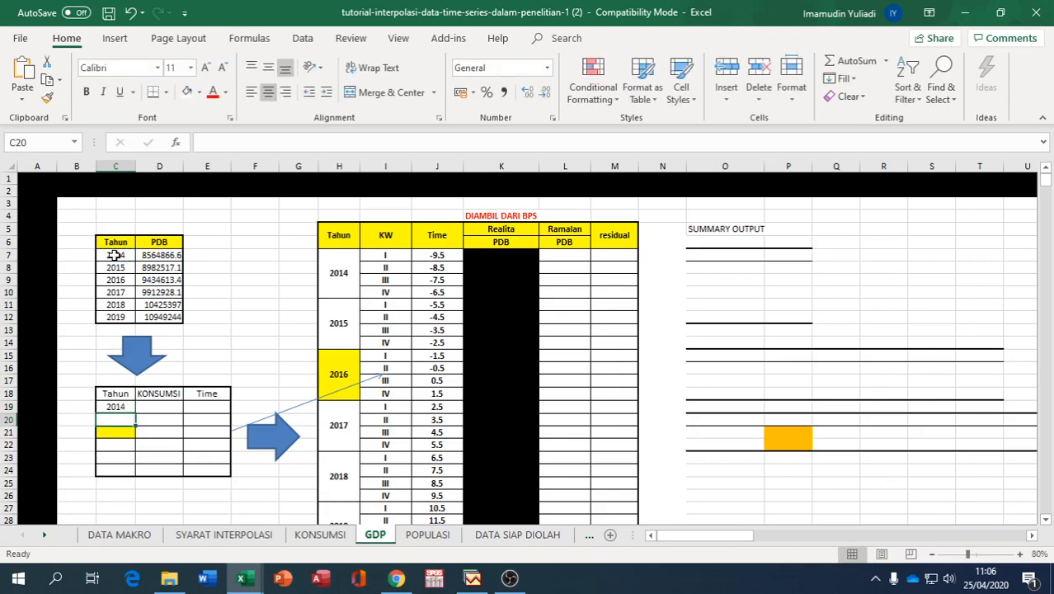
pyautogui.click(118, 408)
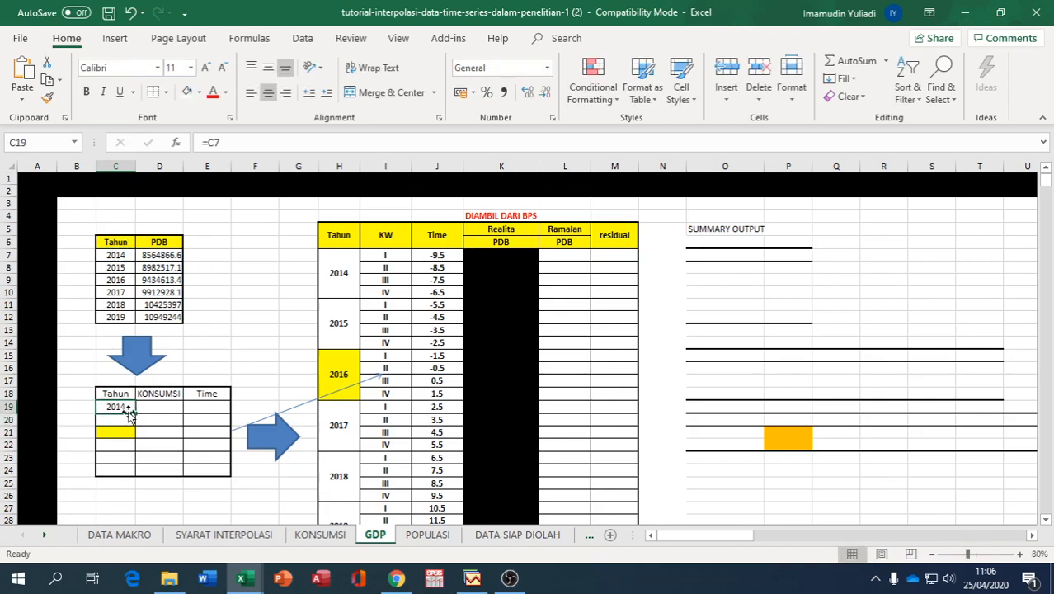
pyautogui.moveTo(135, 412); pyautogui.dragTo(189, 475)
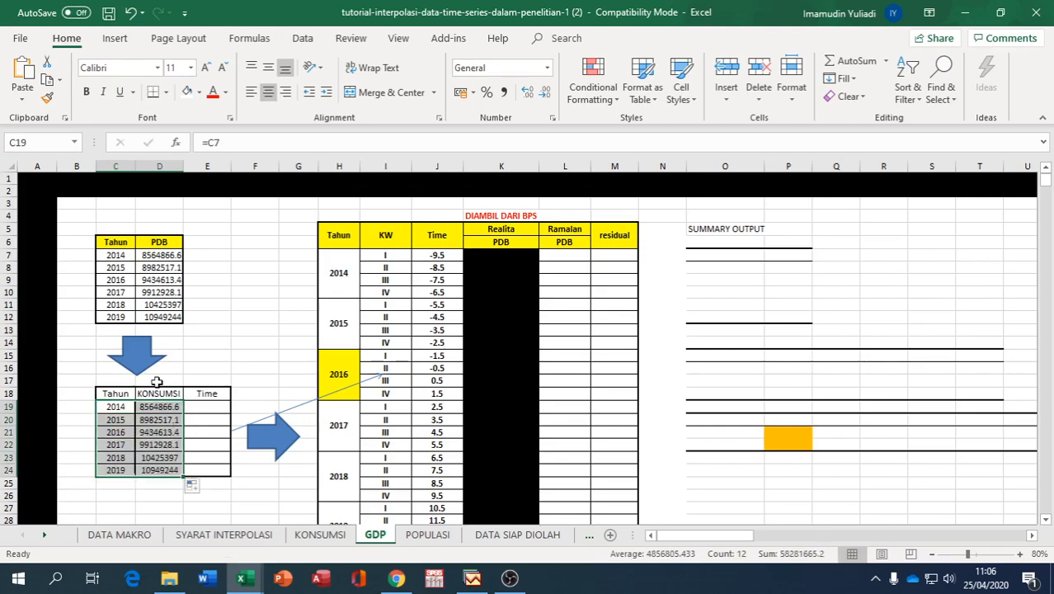
# Highlight the 2016 cell C21 of the lower annual table with a yellow fill.
pyautogui.click(124, 432)
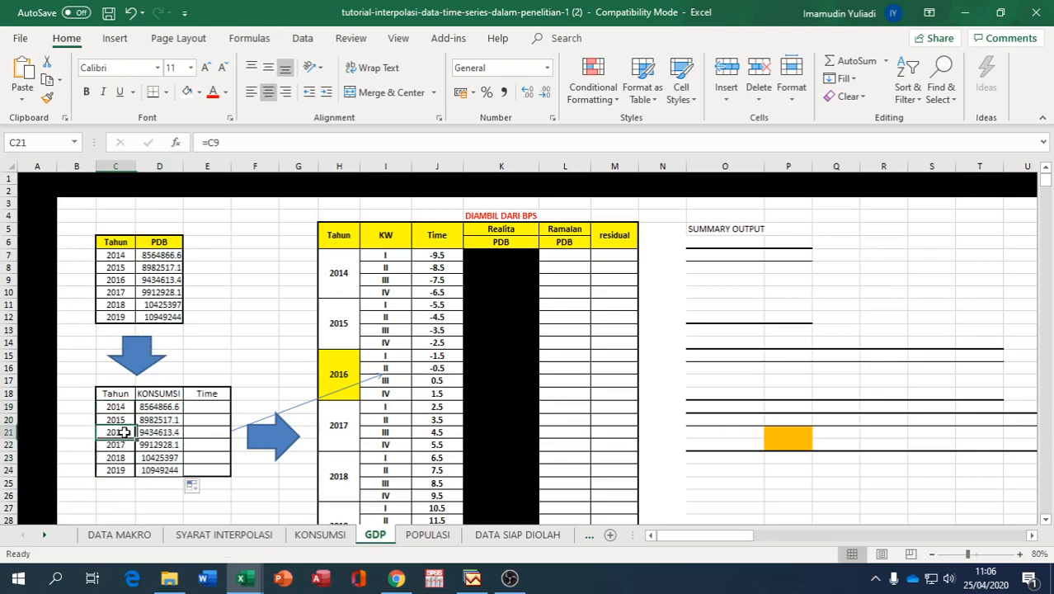
pyautogui.click(199, 92)
pyautogui.click(225, 211)
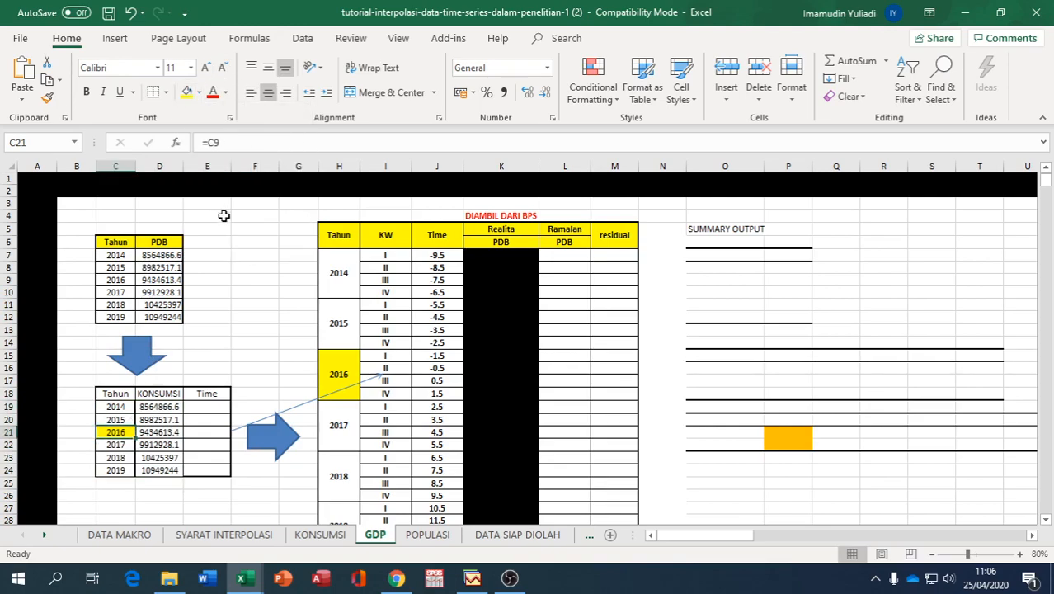
# Enter 0 for 2016 and 1 for 2017 in the annual Time column, and extend the series from -2 to 3 across E19:E24.
pyautogui.click(208, 432)
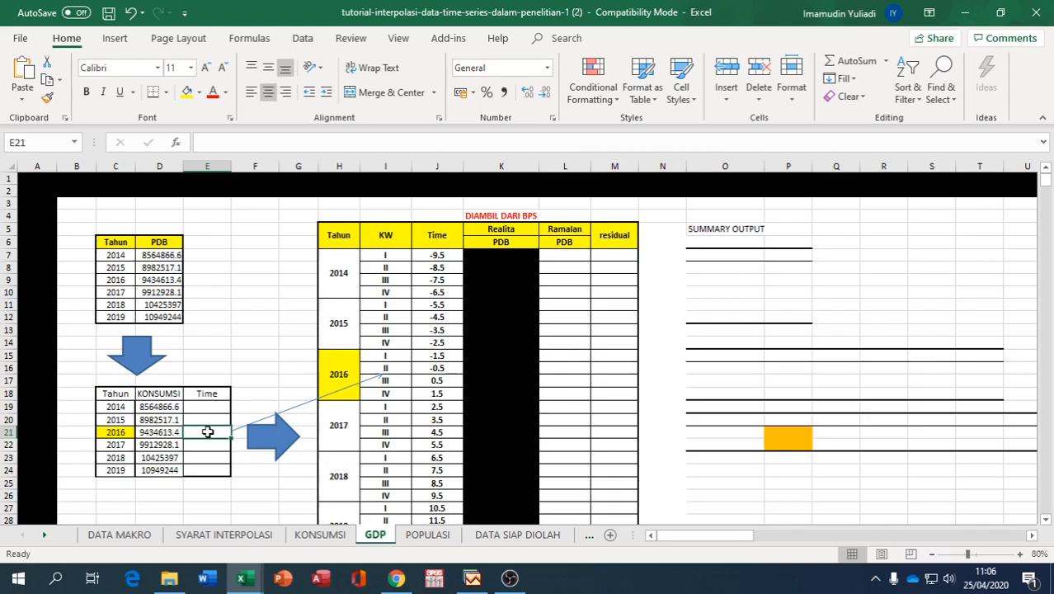
pyautogui.write('0')
pyautogui.press('Return')
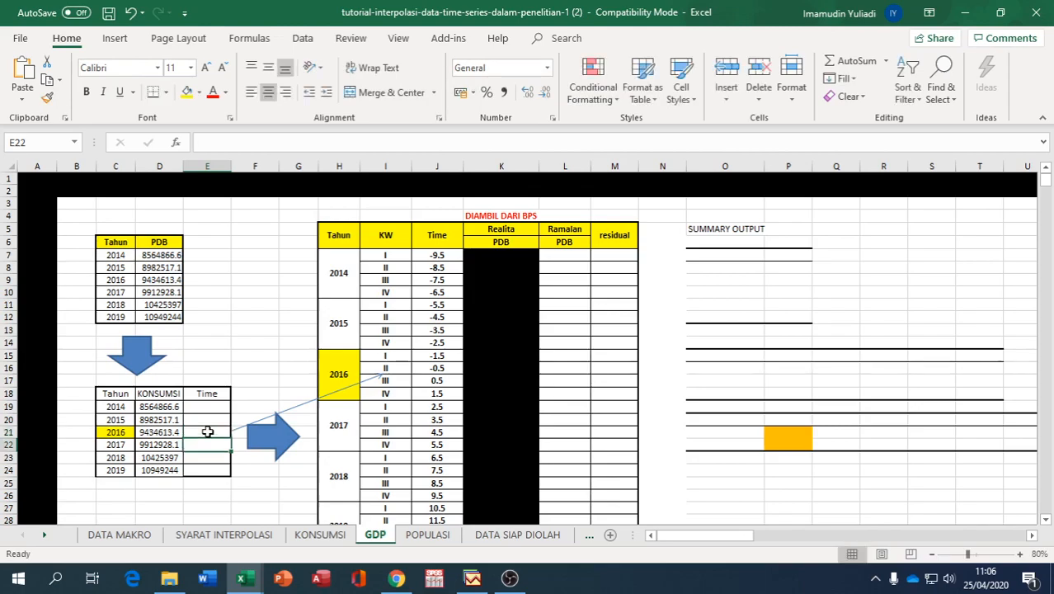
pyautogui.write('1')
pyautogui.press('Return')
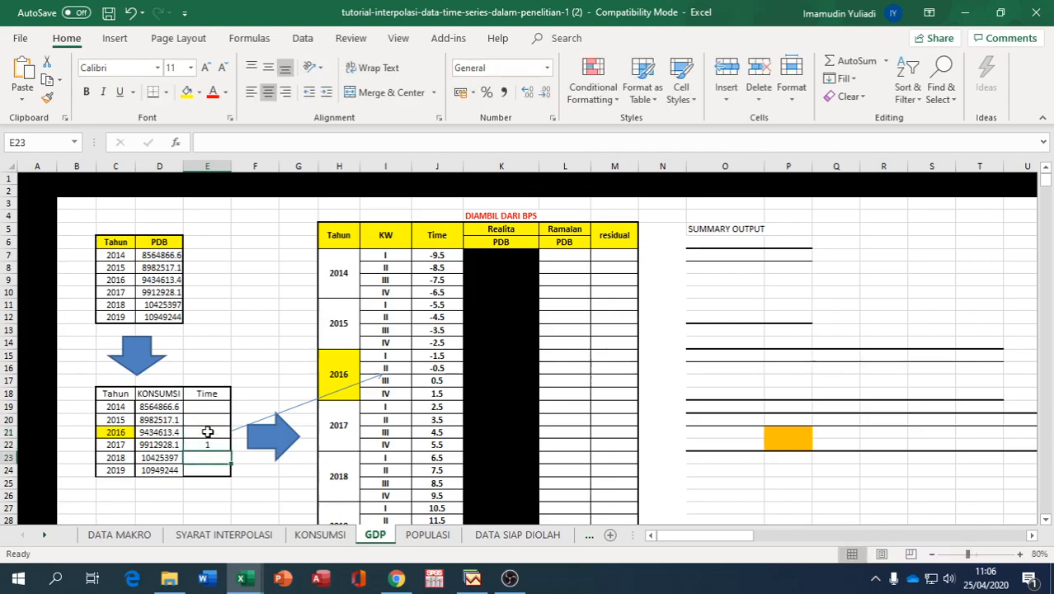
pyautogui.moveTo(207, 431); pyautogui.dragTo(228, 392)
# Clear the quarterly Time values in J7:J30, enter -0.5 in J16 and 0.5 in J17, and extend the series from -9.5 to 13.5.
pyautogui.moveTo(437, 255); pyautogui.dragTo(445, 493)
pyautogui.press('Delete')
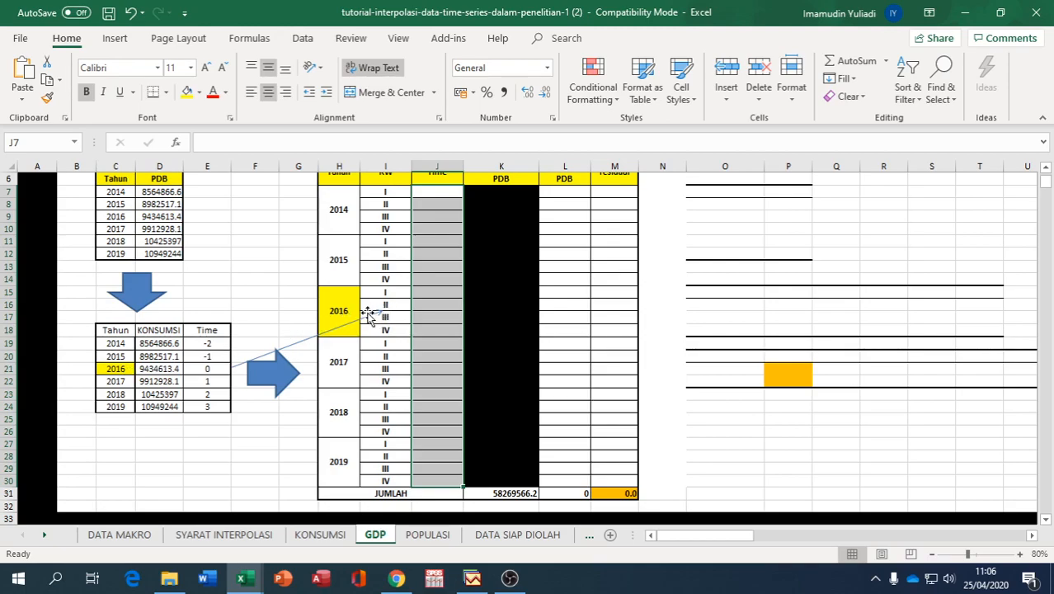
pyautogui.click(442, 307)
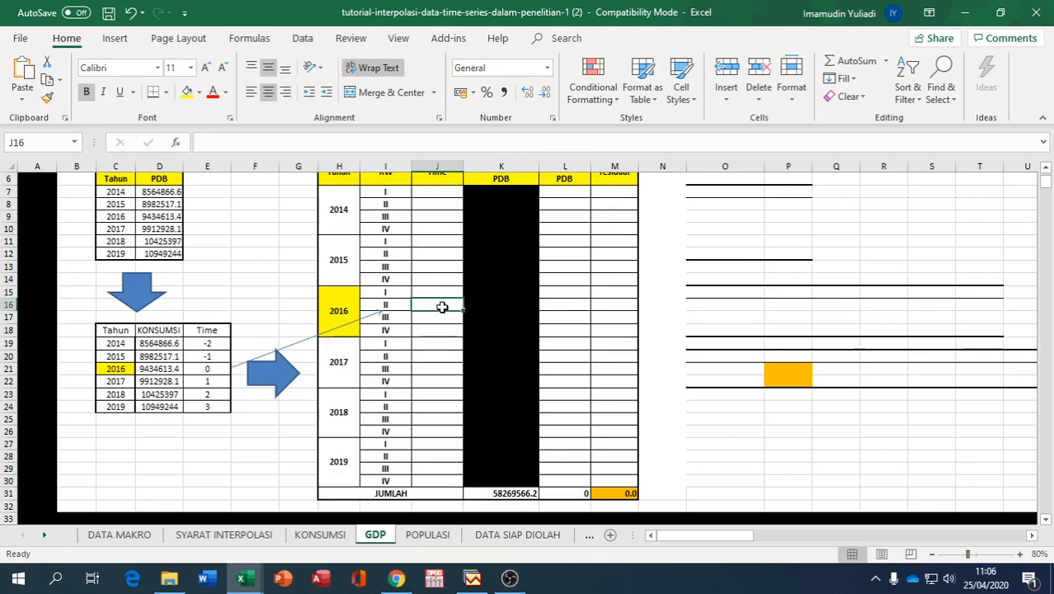
pyautogui.write('-0.5')
pyautogui.press('Return')
pyautogui.write('0.')
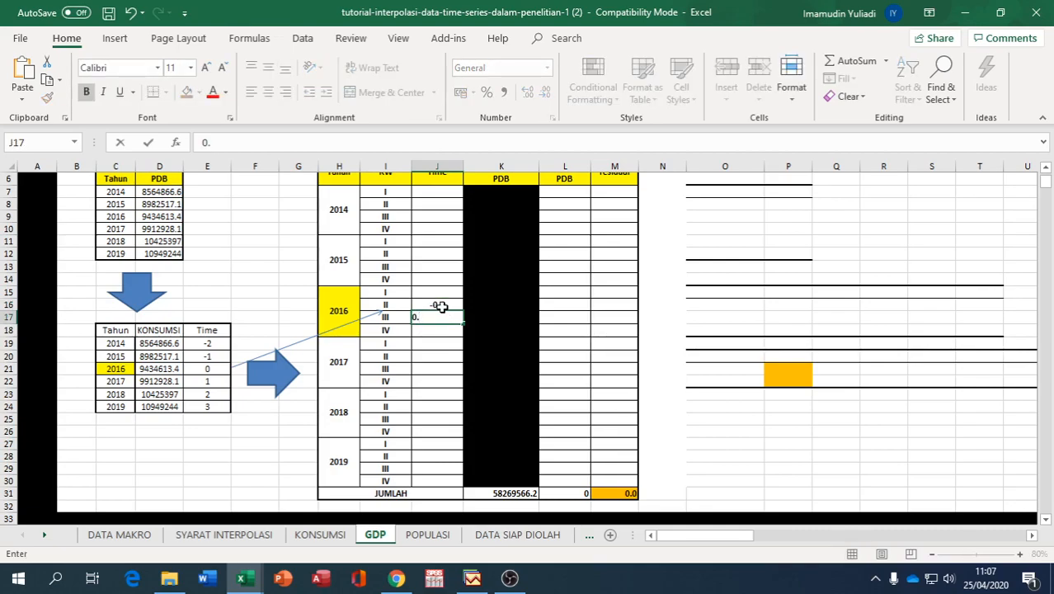
pyautogui.write('5')
pyautogui.press('Return')
pyautogui.moveTo(441, 306); pyautogui.dragTo(451, 183)
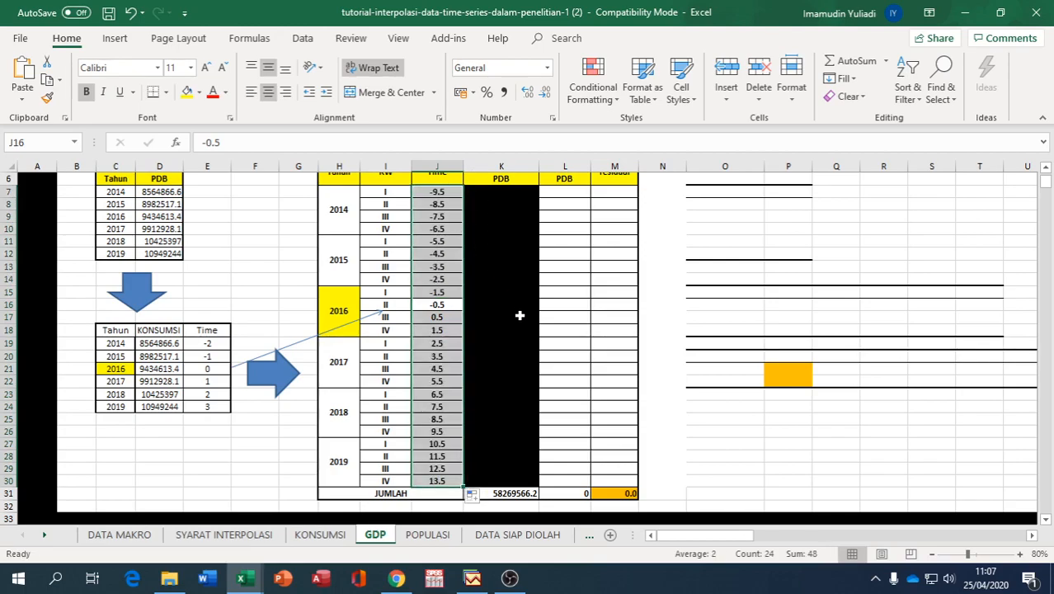
pyautogui.scroll(1, 678, 383)
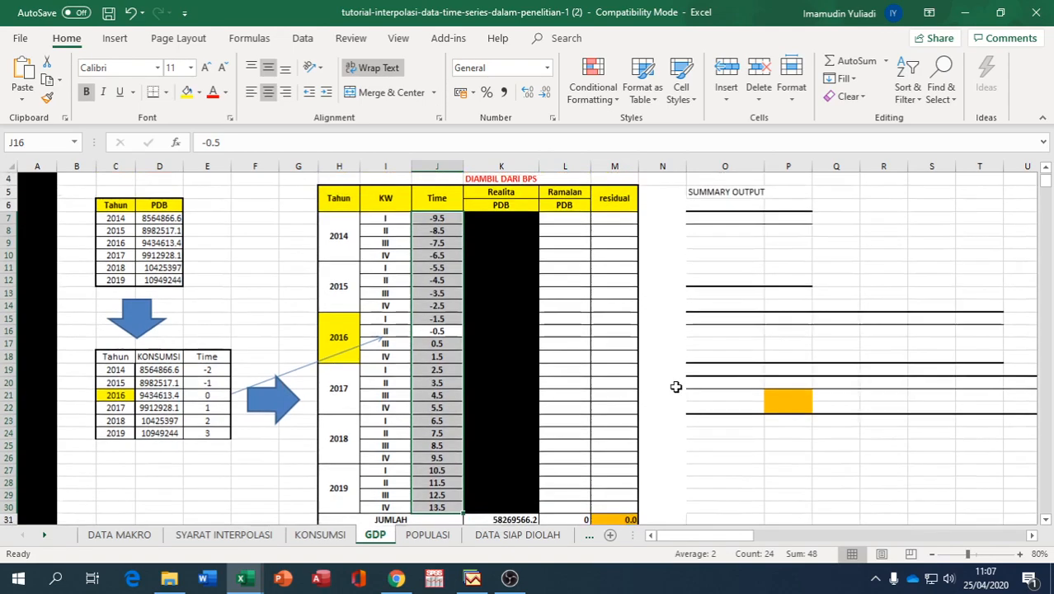
pyautogui.click(302, 39)
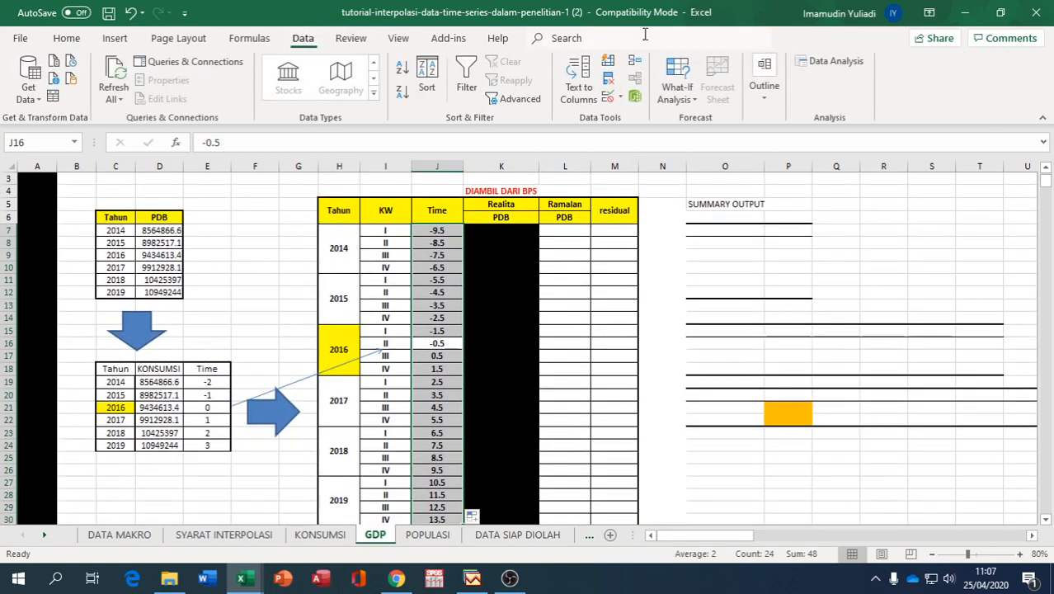
pyautogui.click(834, 61)
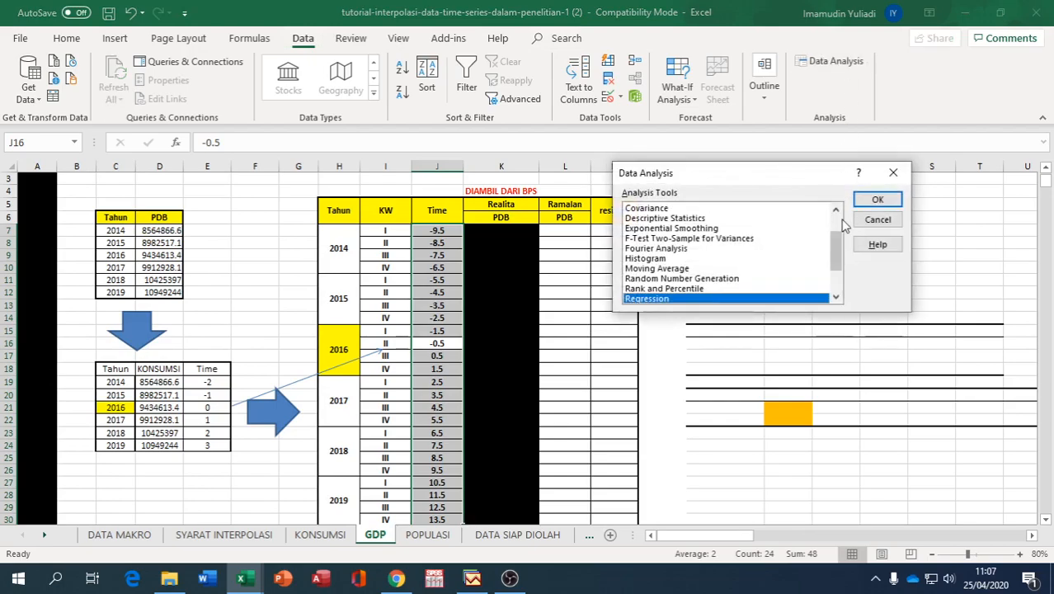
pyautogui.click(875, 201)
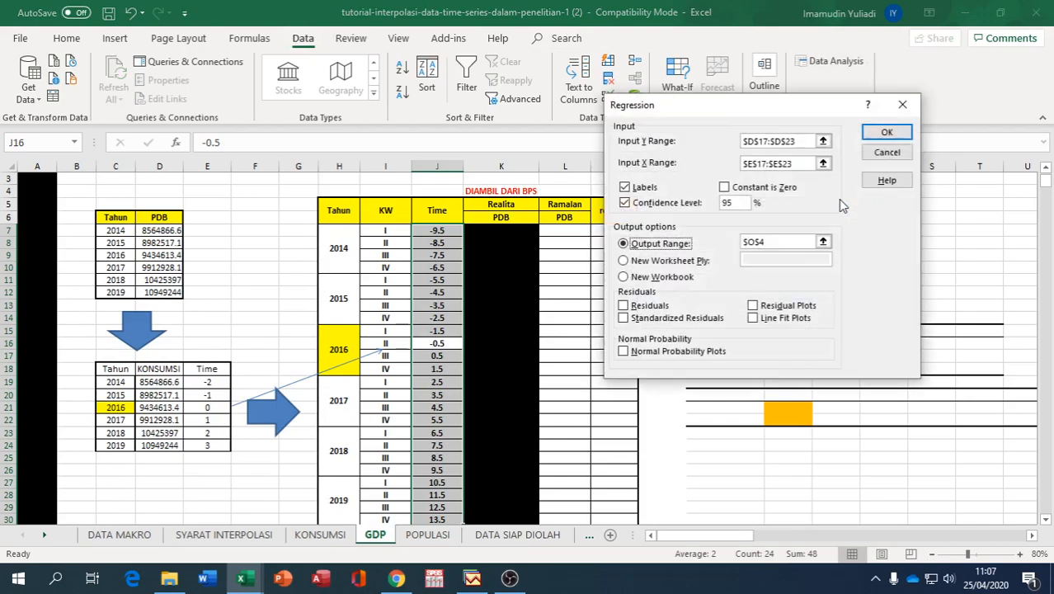
pyautogui.click(822, 141)
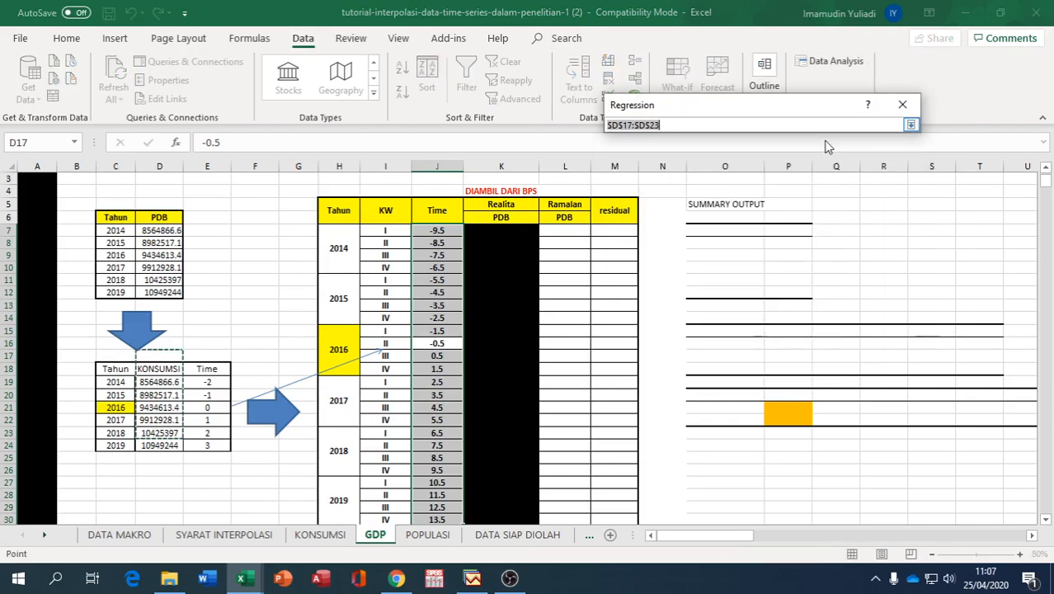
pyautogui.click(158, 370)
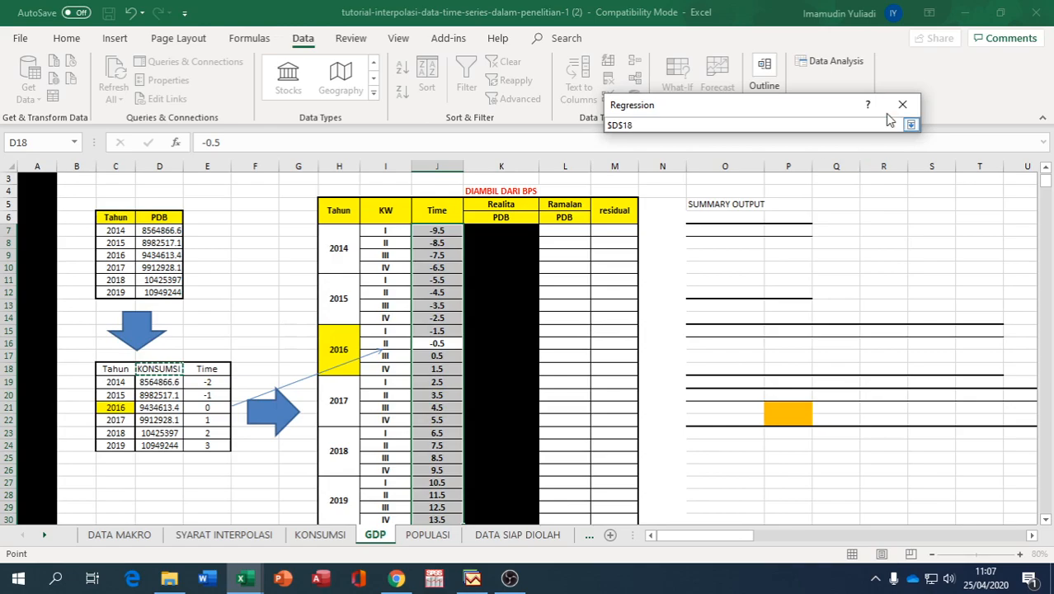
pyautogui.click(910, 124)
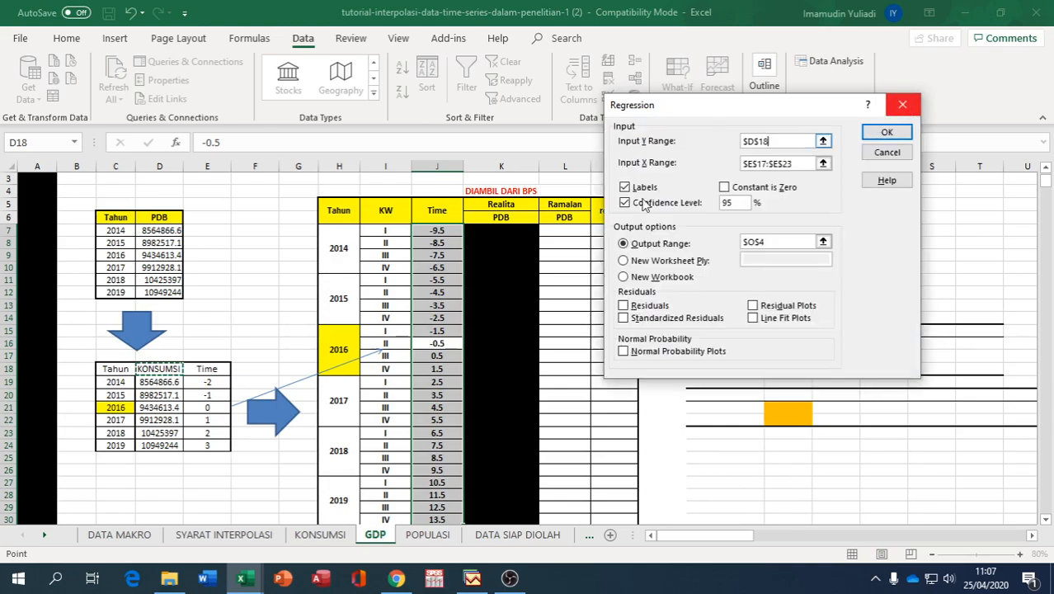
pyautogui.click(902, 104)
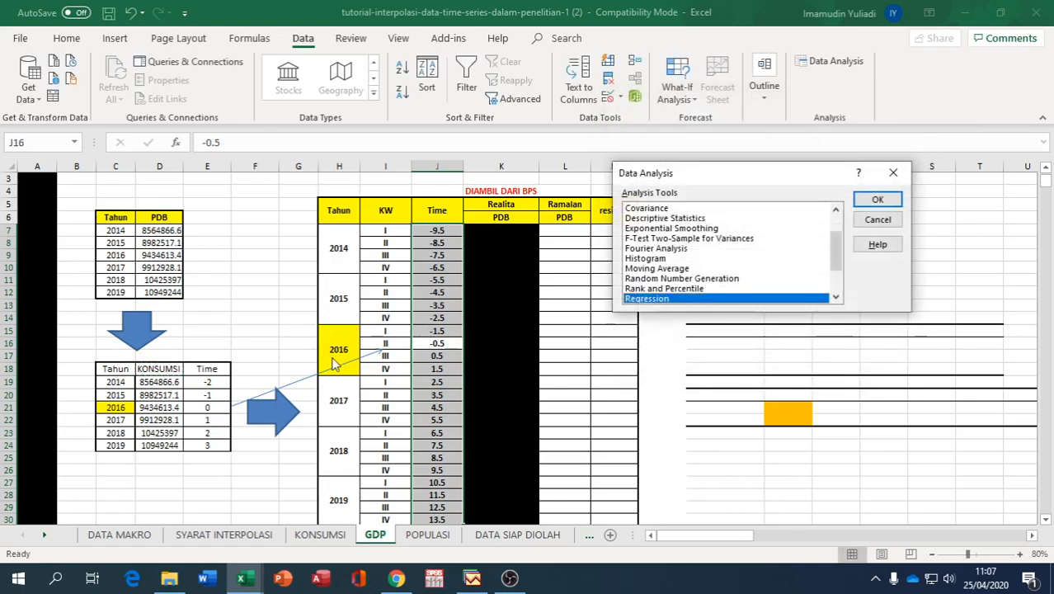
pyautogui.click(893, 173)
# Rename the KONSUMSI header in D18 to PDB.
pyautogui.click(172, 368)
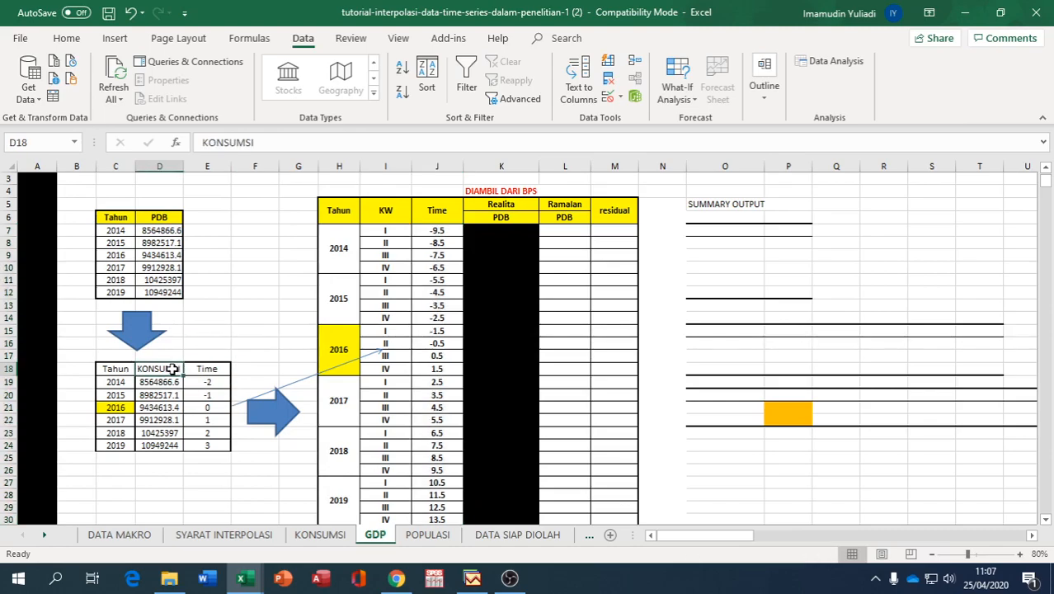
pyautogui.write('PDB')
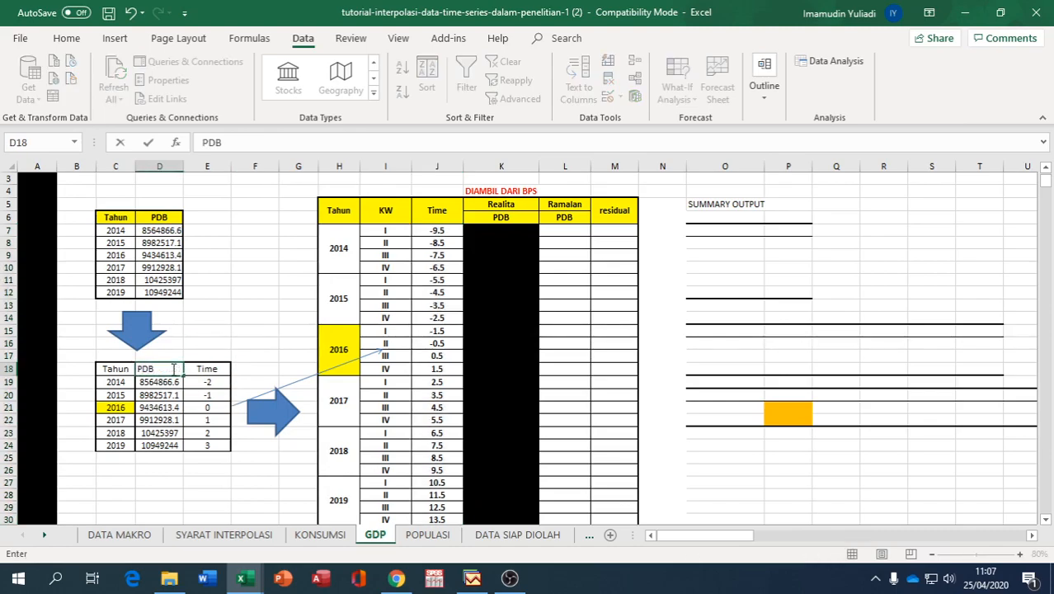
pyautogui.click(164, 457)
pyautogui.click(171, 368)
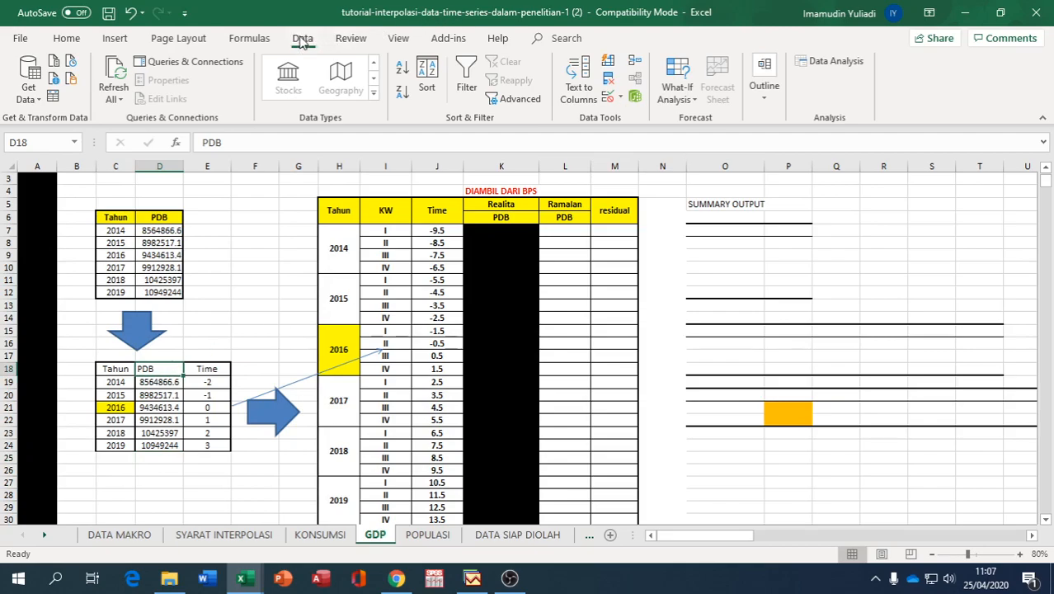
# Set up a Data Analysis regression with Y range D18:D24 (PDB) and X range E18:E24 (Time).
pyautogui.click(829, 61)
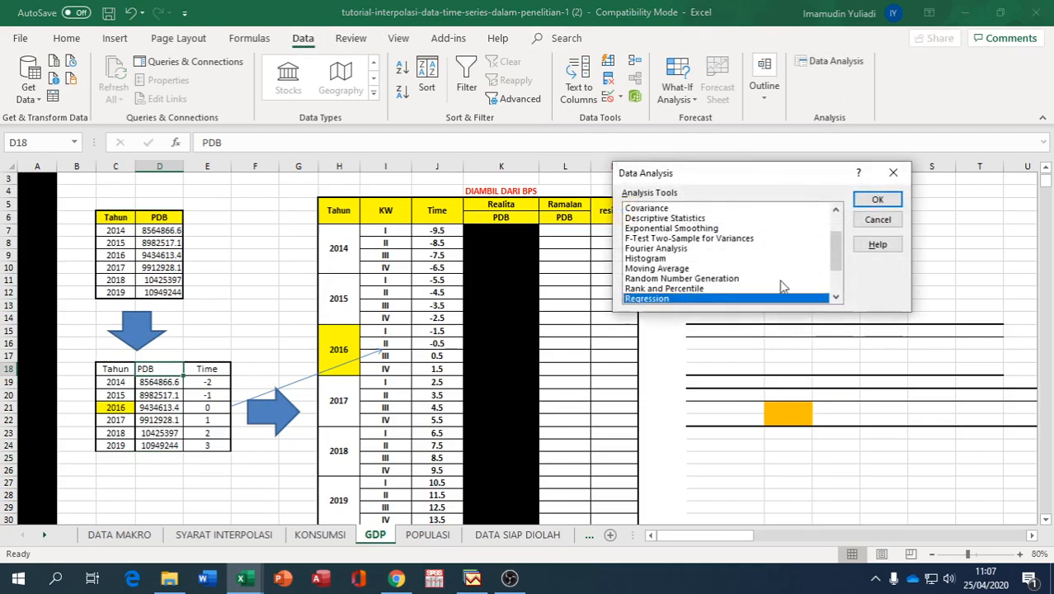
pyautogui.click(877, 200)
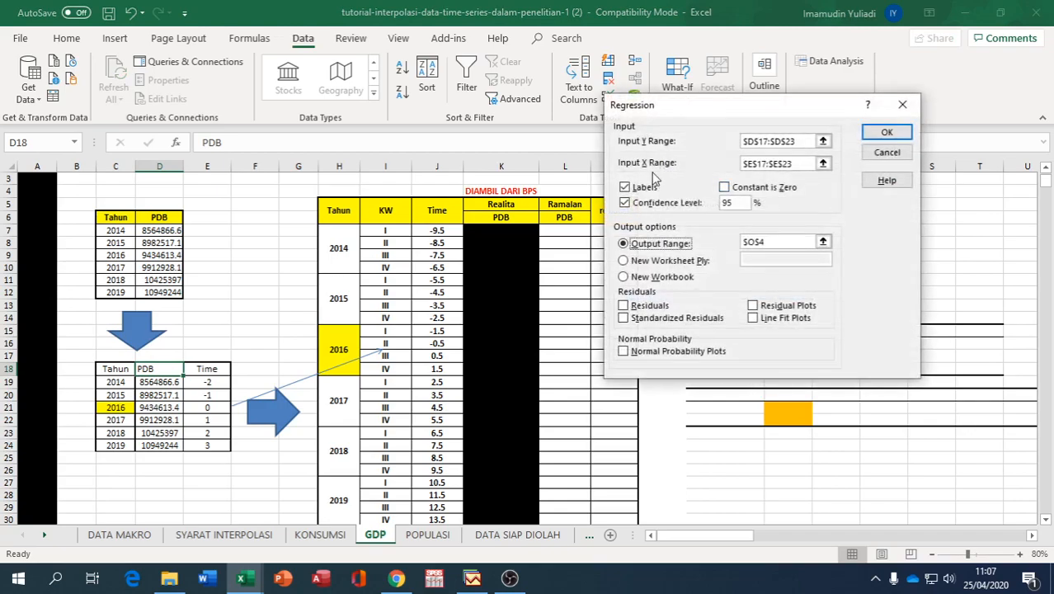
pyautogui.click(822, 141)
pyautogui.click(163, 369)
pyautogui.moveTo(163, 369); pyautogui.dragTo(163, 446)
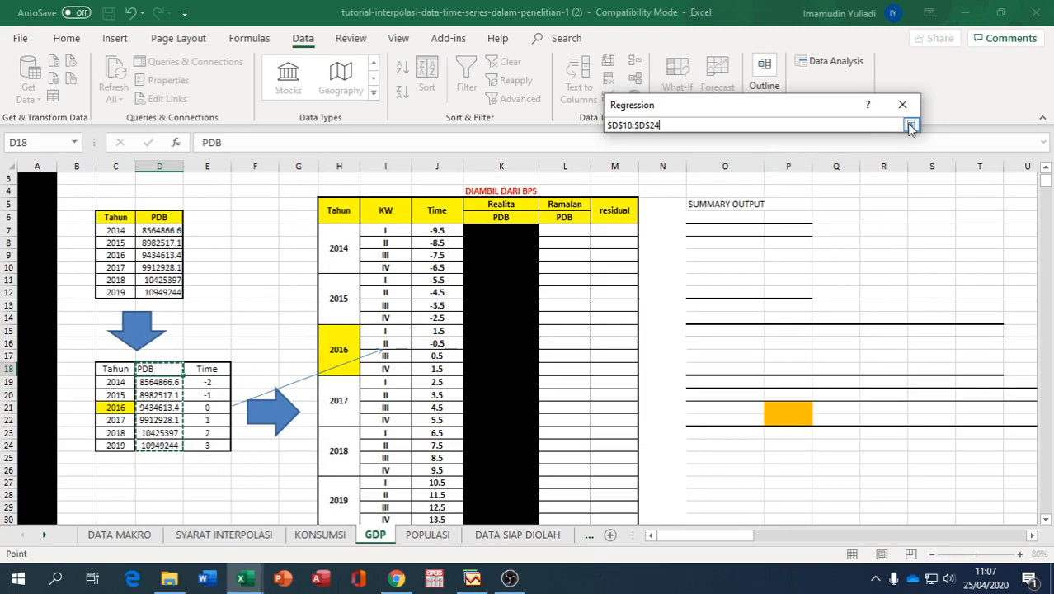
pyautogui.click(910, 128)
pyautogui.click(822, 160)
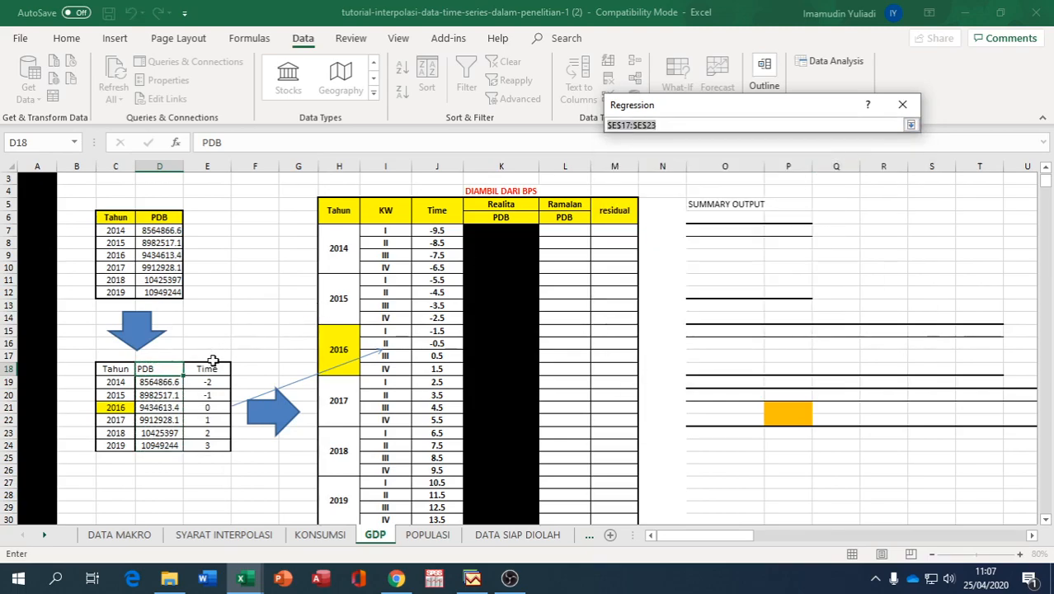
pyautogui.moveTo(207, 368); pyautogui.dragTo(208, 446)
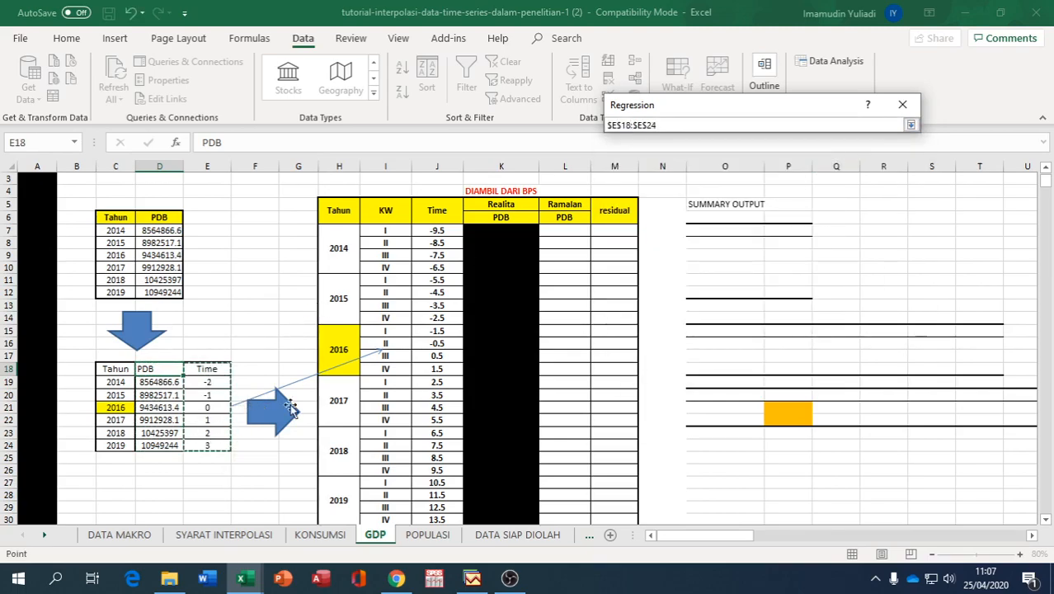
pyautogui.click(910, 124)
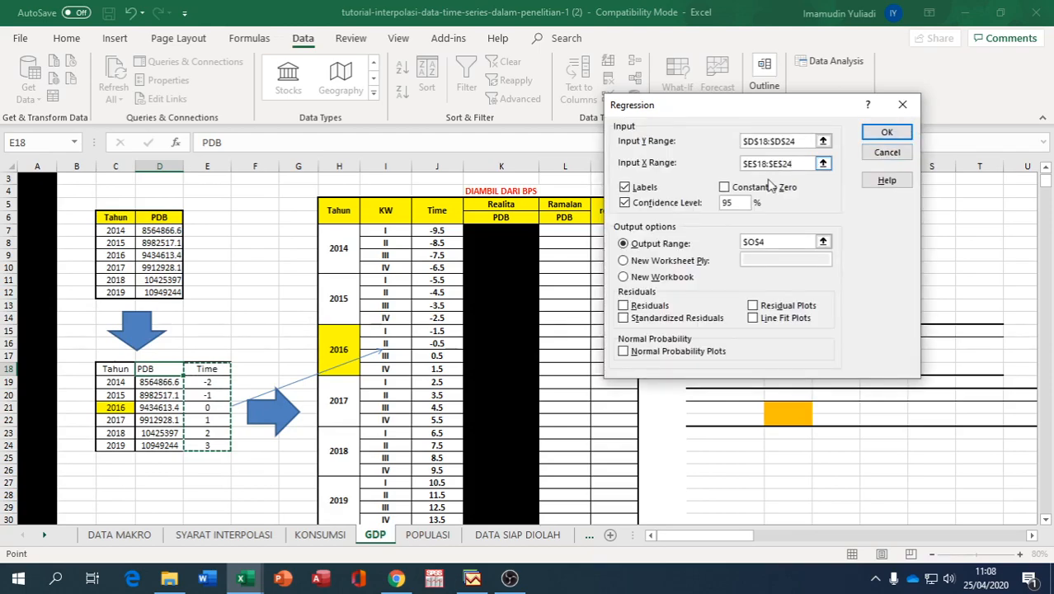
# Set the regression output range to O5 and run it, overwriting the existing summary output.
pyautogui.click(822, 241)
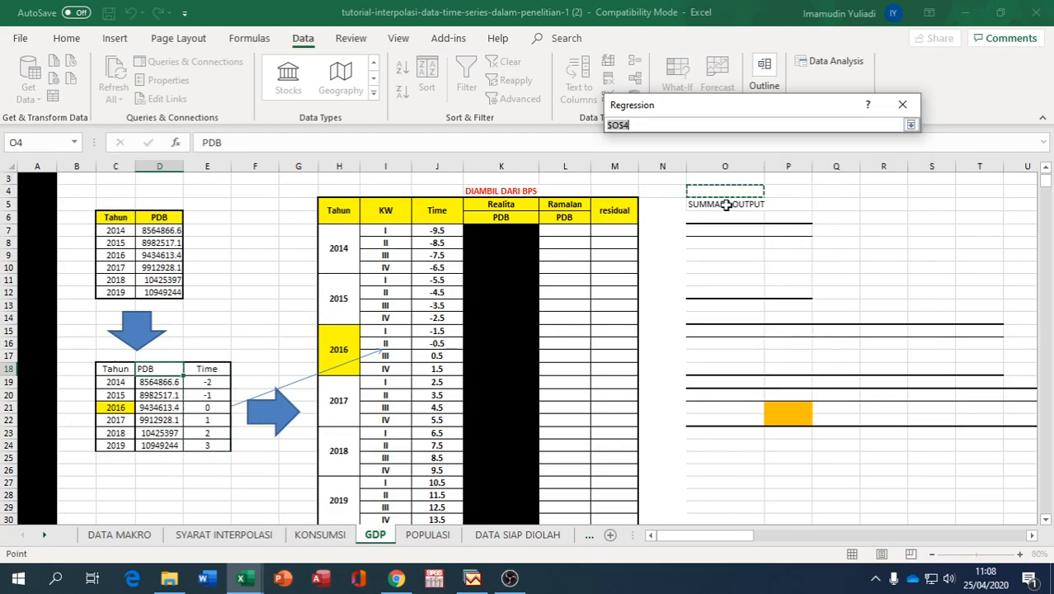
pyautogui.click(714, 203)
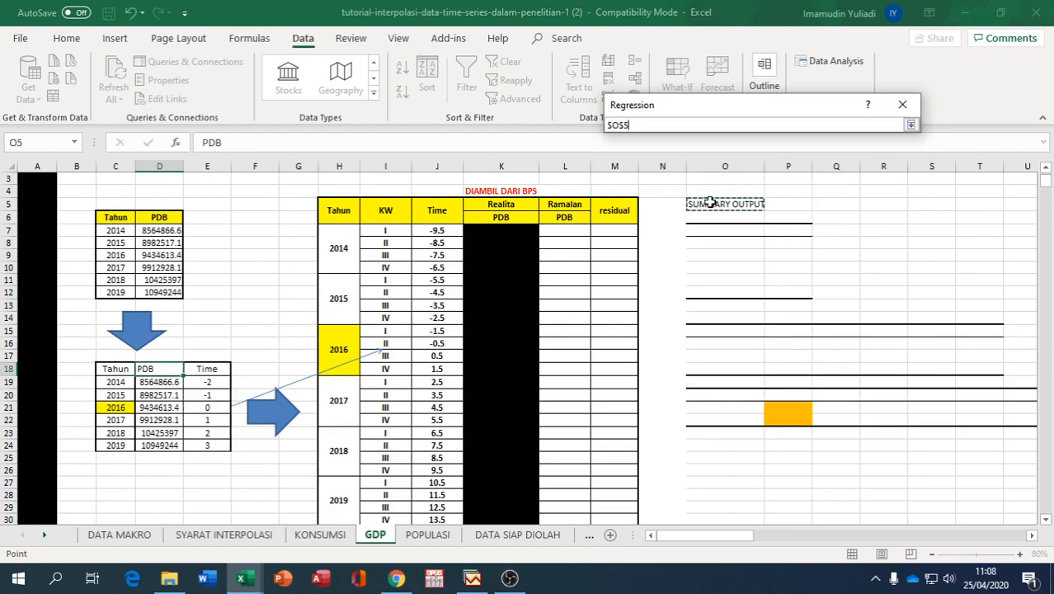
pyautogui.click(911, 125)
pyautogui.click(888, 135)
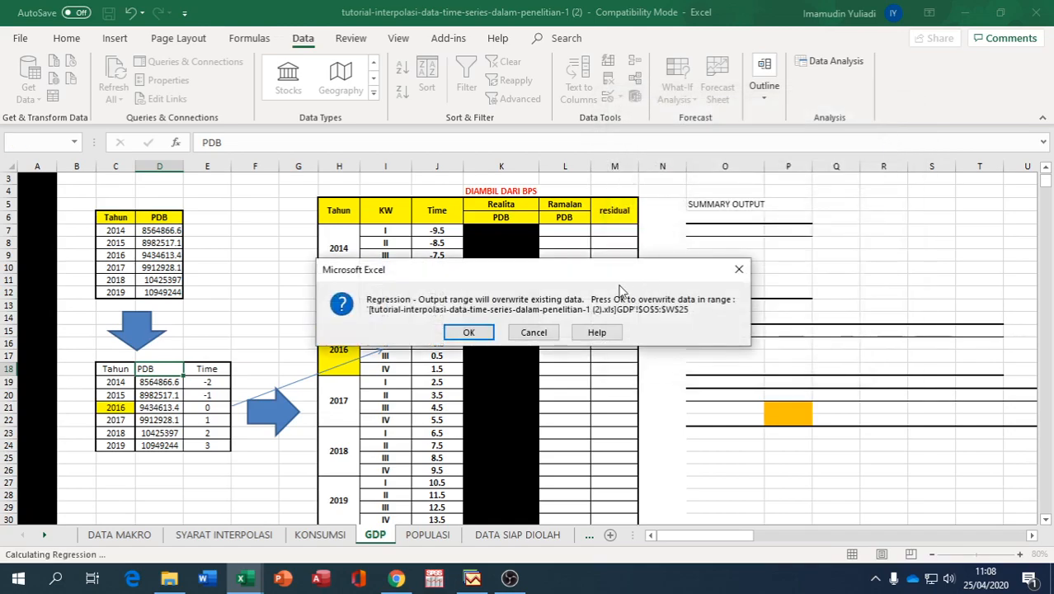
pyautogui.click(468, 333)
# Highlight the Intercept and Time coefficients in P21:P22 with a yellow fill.
pyautogui.moveTo(779, 407); pyautogui.dragTo(785, 420)
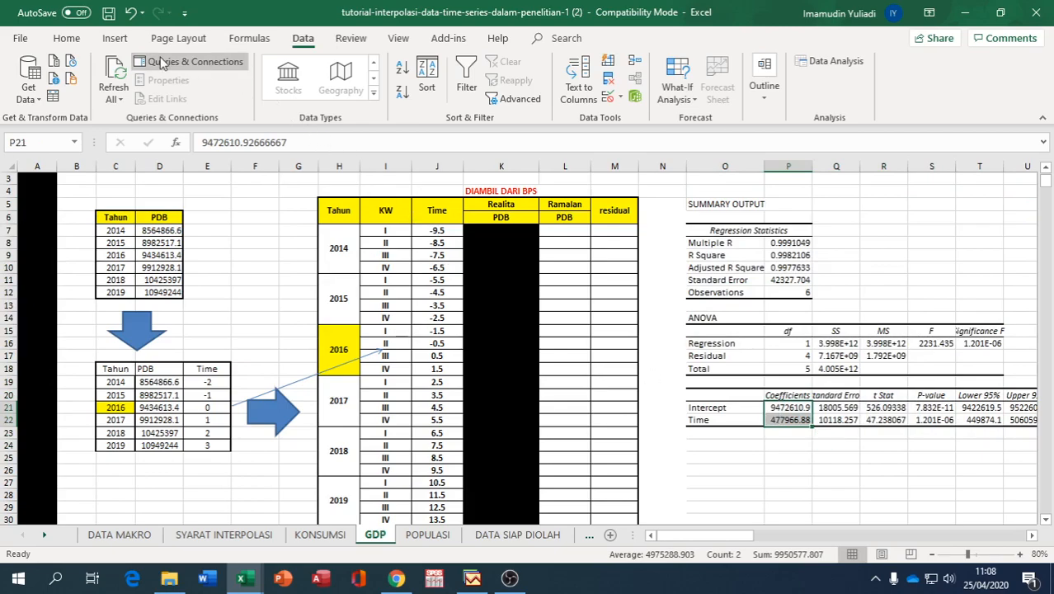
pyautogui.click(66, 38)
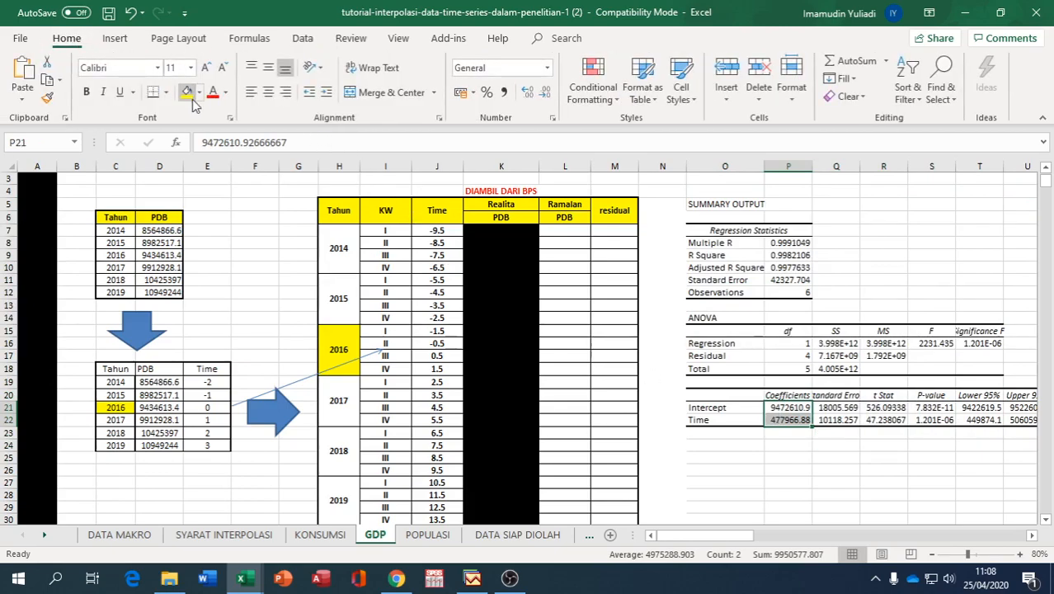
pyautogui.click(187, 93)
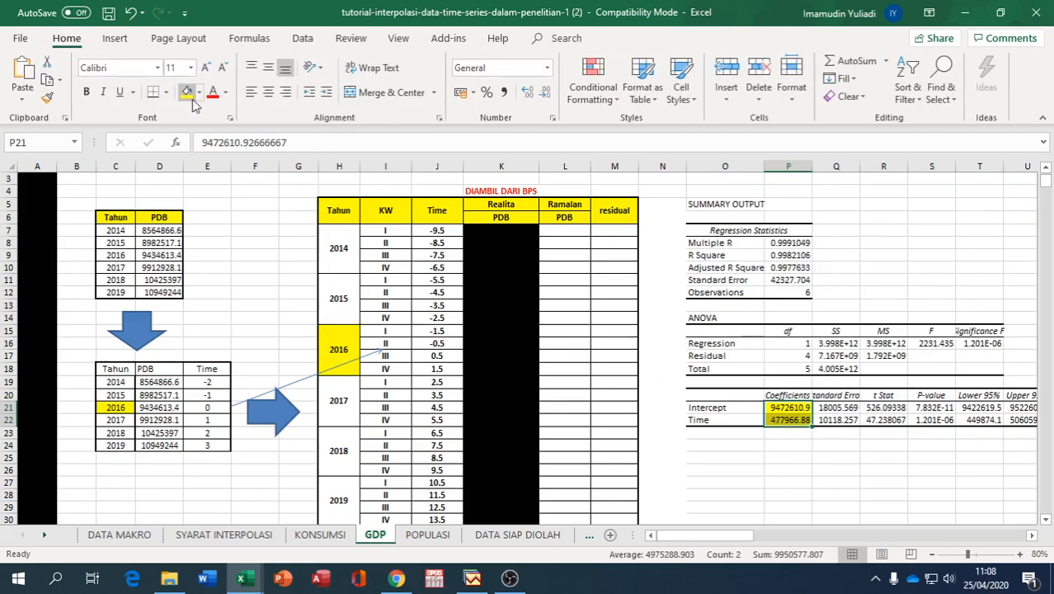
# Enter the first quarterly PDB forecast in L7 as =$P$21+$P$22*J7.
pyautogui.click(559, 232)
pyautogui.write('=')
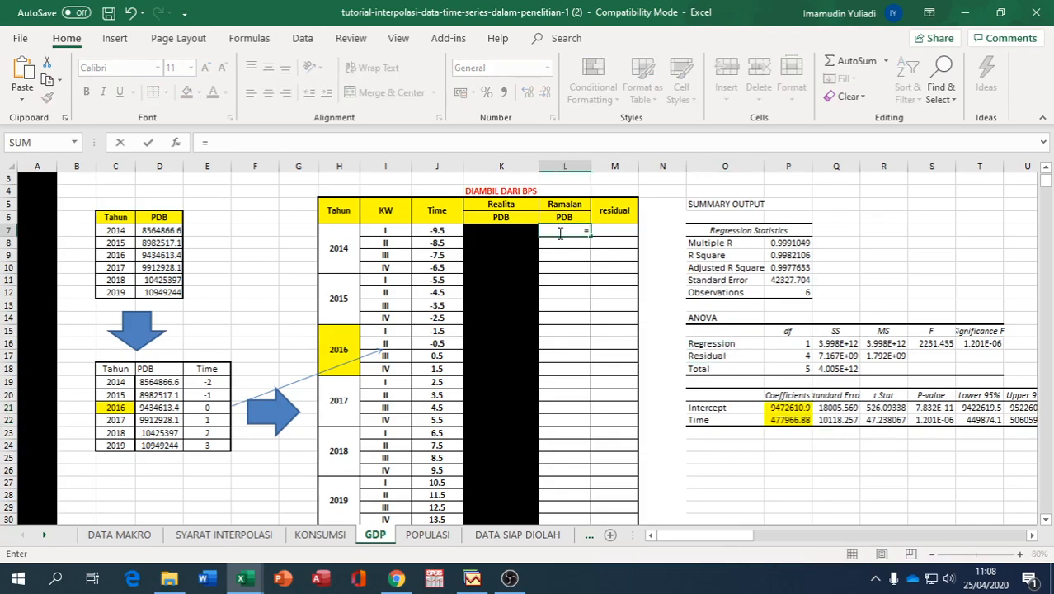
pyautogui.click(772, 408)
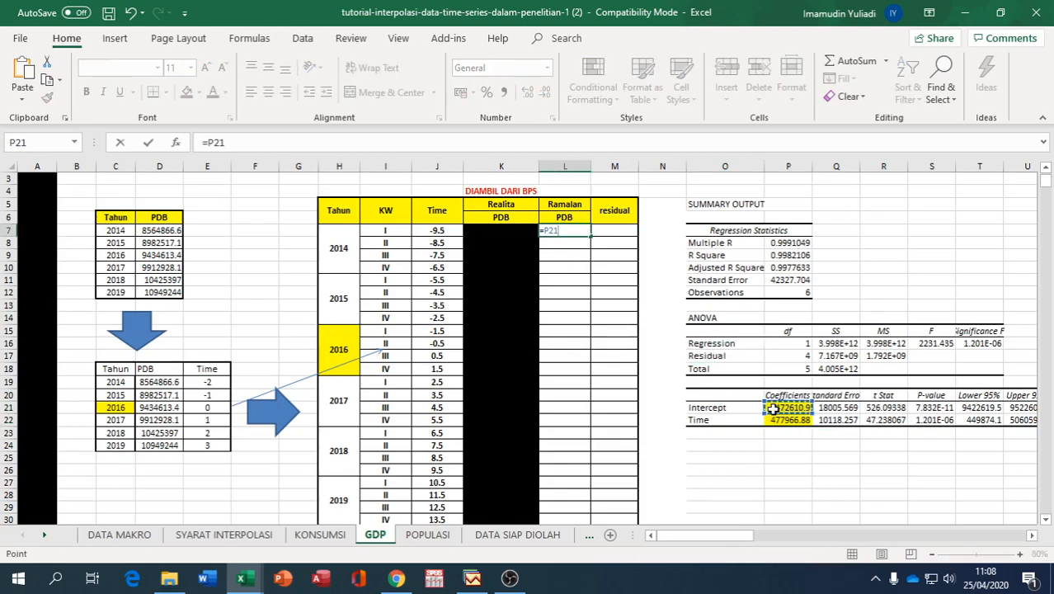
pyautogui.press('F4')
pyautogui.write('+')
pyautogui.click(788, 420)
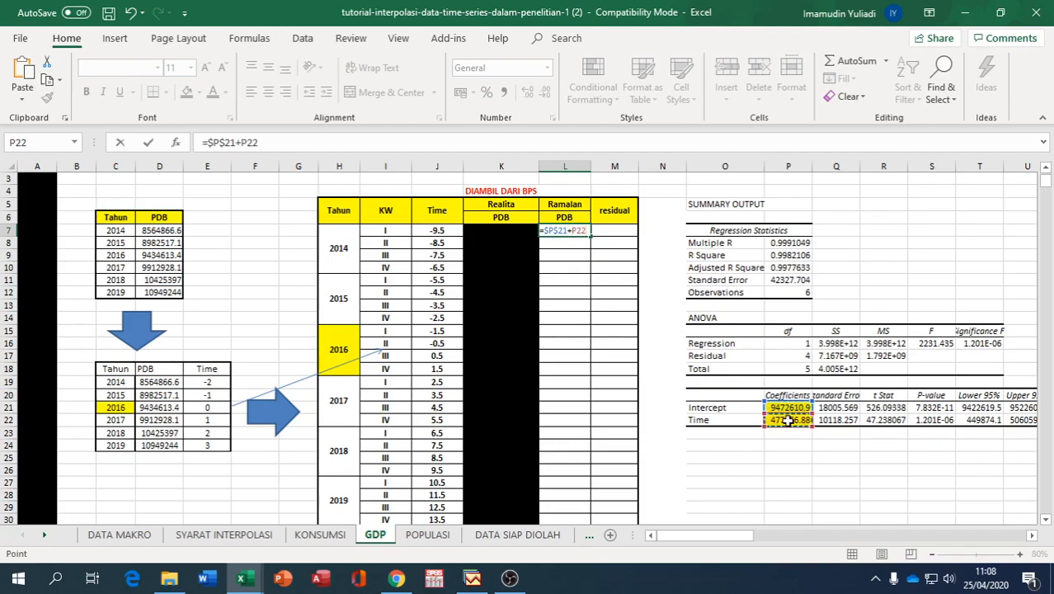
pyautogui.press('F4')
pyautogui.write('*')
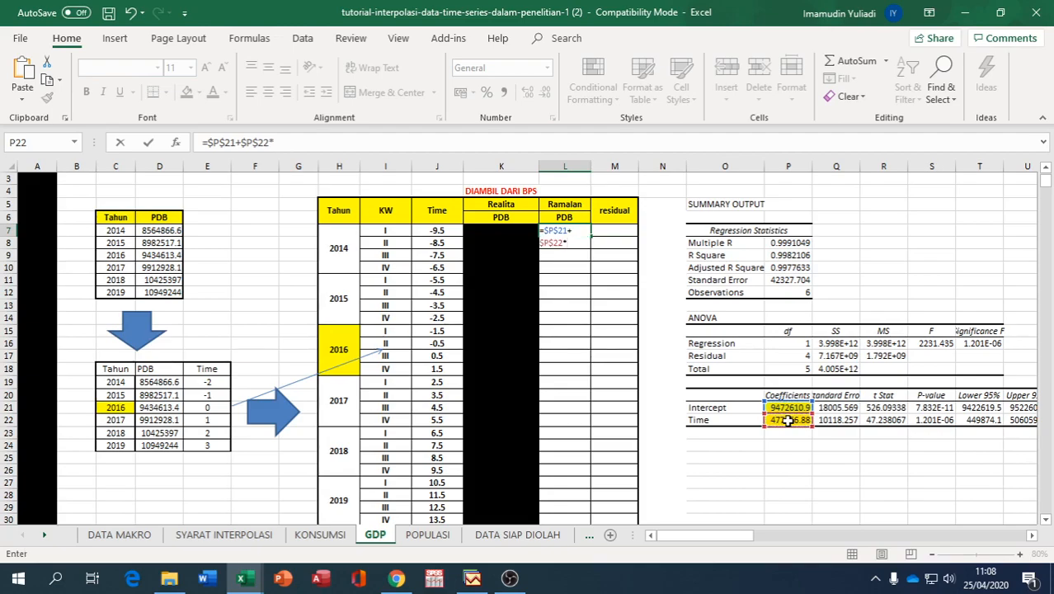
pyautogui.click(449, 230)
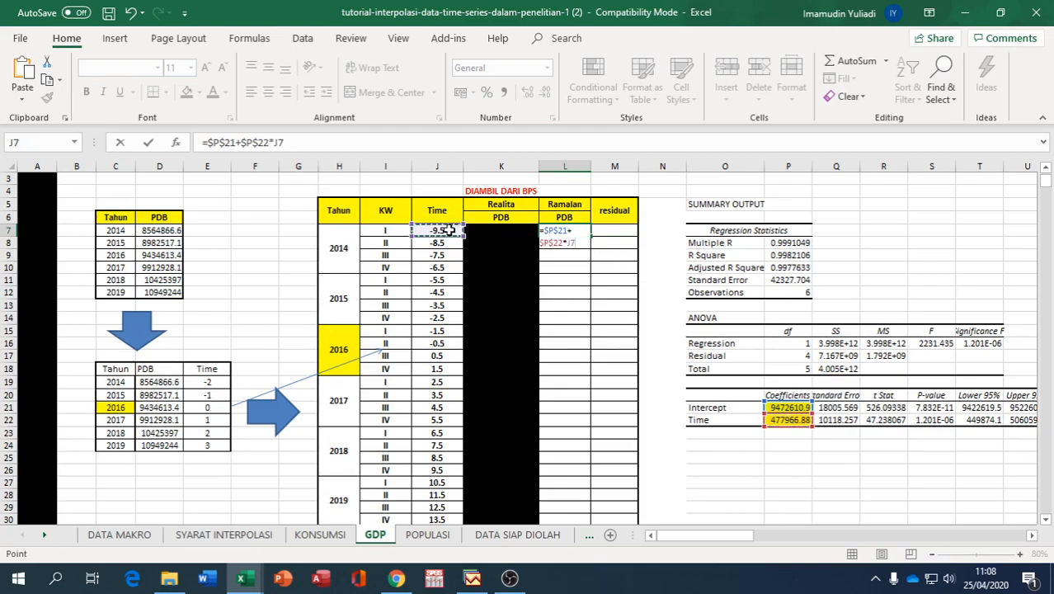
pyautogui.press('Return')
# Copy the forecast formula from L7 down through L30 of the Ramalan column.
pyautogui.click(566, 230)
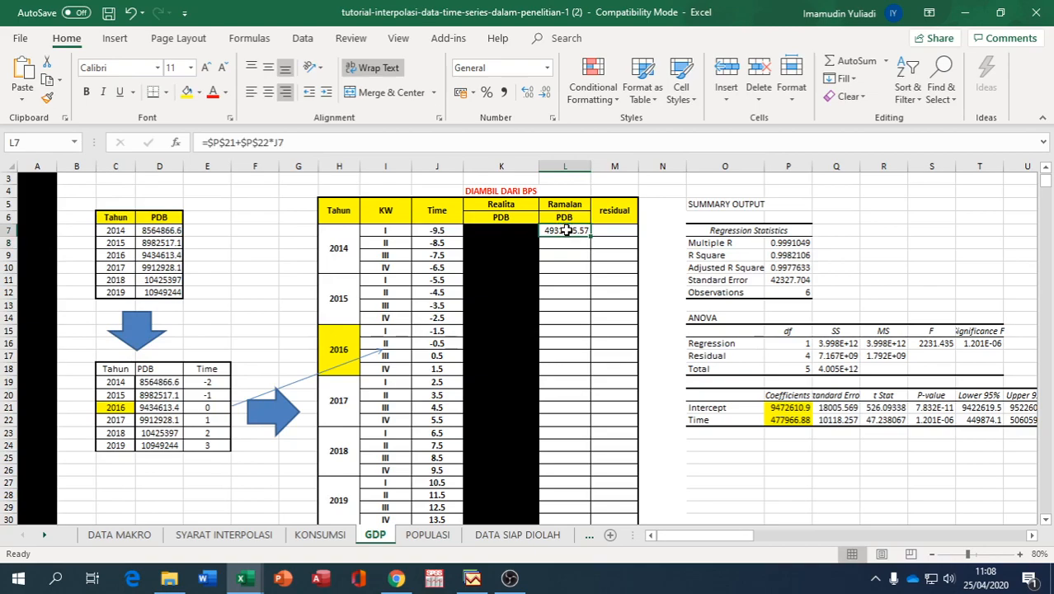
pyautogui.moveTo(590, 235); pyautogui.dragTo(590, 484)
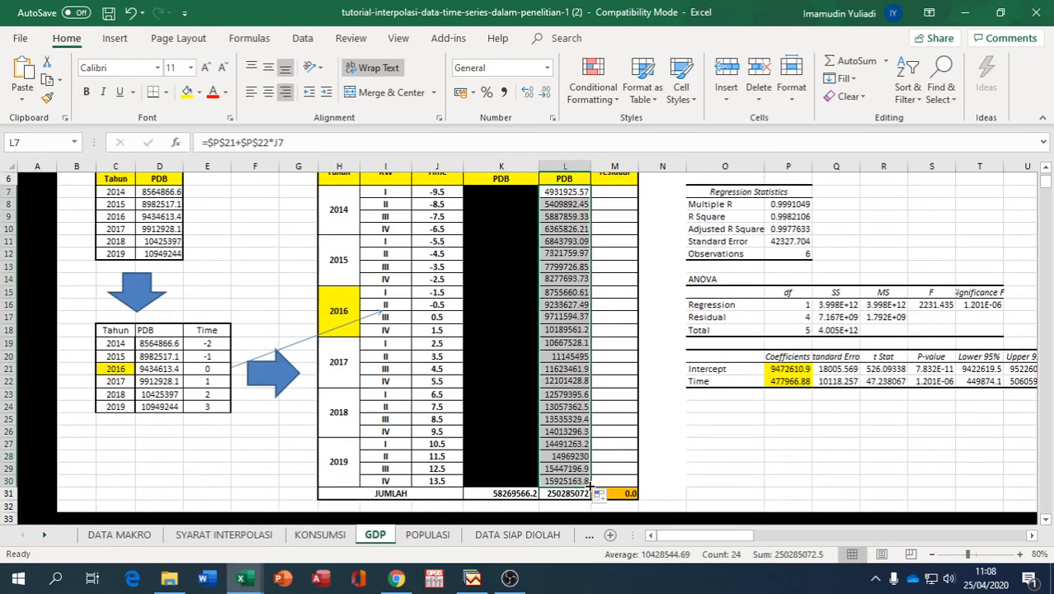
pyautogui.scroll(1, 514, 278)
# Remove the black fill covering the actual quarterly PDB values in K7:K30.
pyautogui.moveTo(512, 229); pyautogui.dragTo(508, 490)
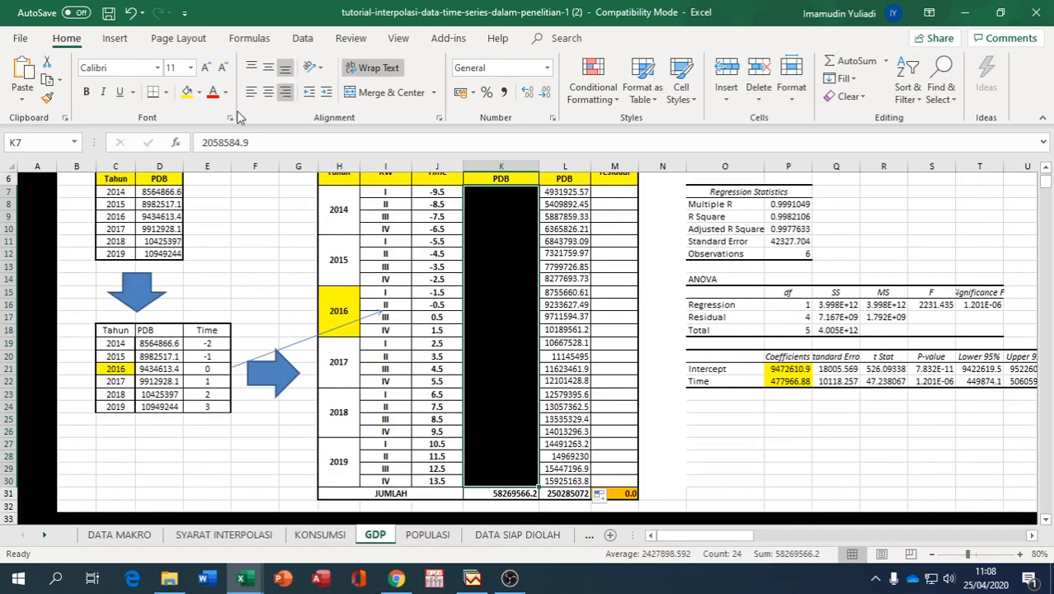
pyautogui.click(200, 92)
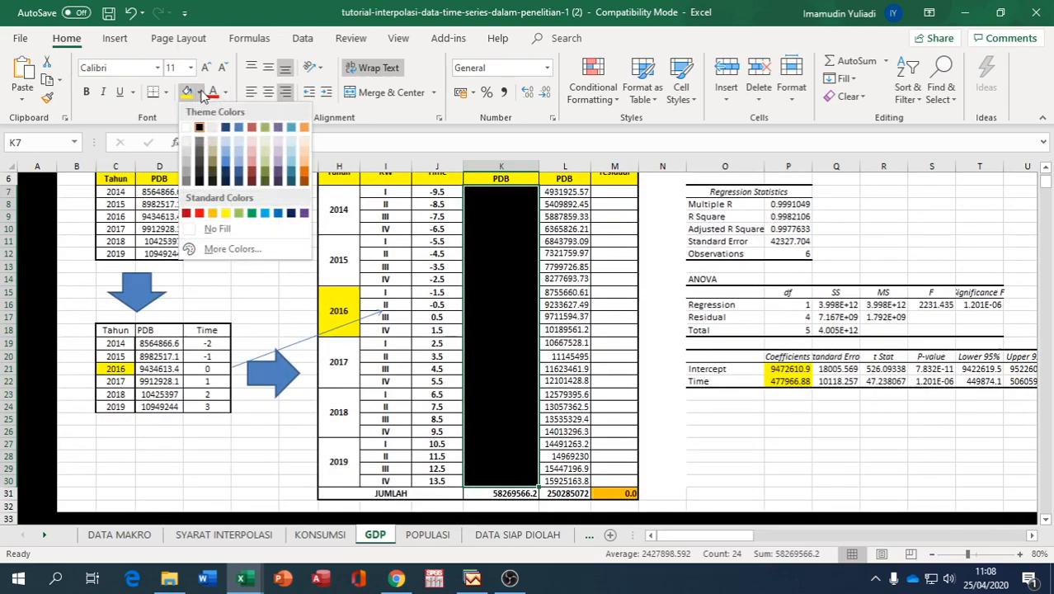
pyautogui.click(198, 126)
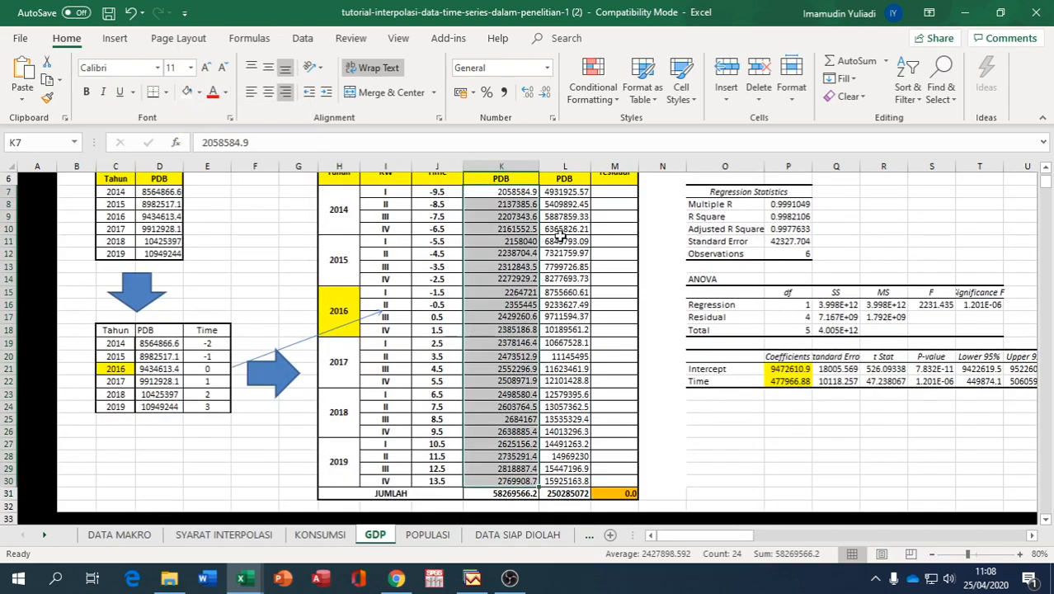
# Revise the forecast formula in L7 to the quarterly form =$P$21/4+$P$22/(4^2)*J7.
pyautogui.scroll(-2, 572, 250)
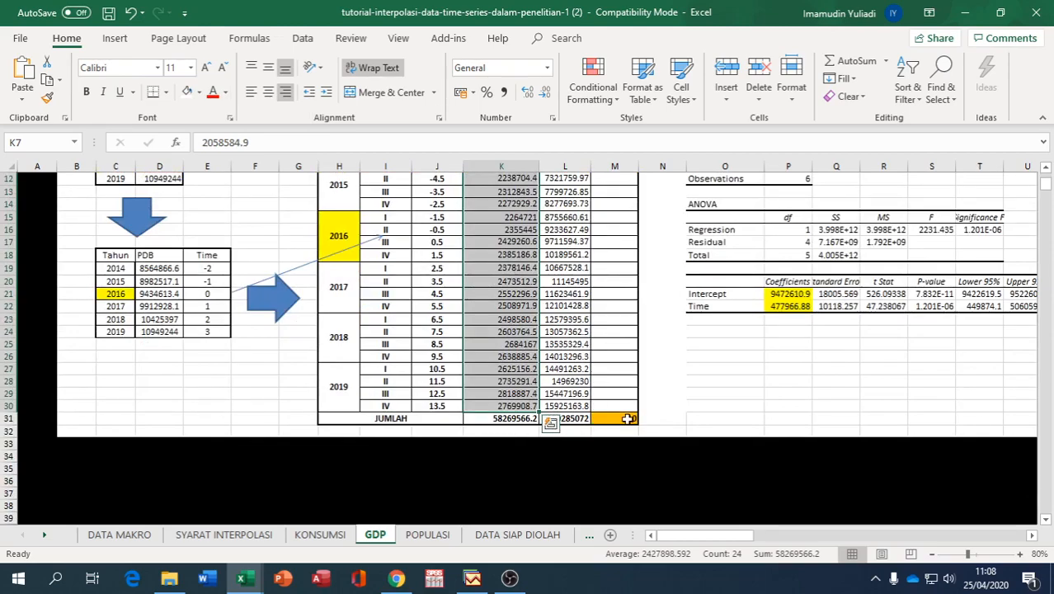
pyautogui.scroll(2, 675, 409)
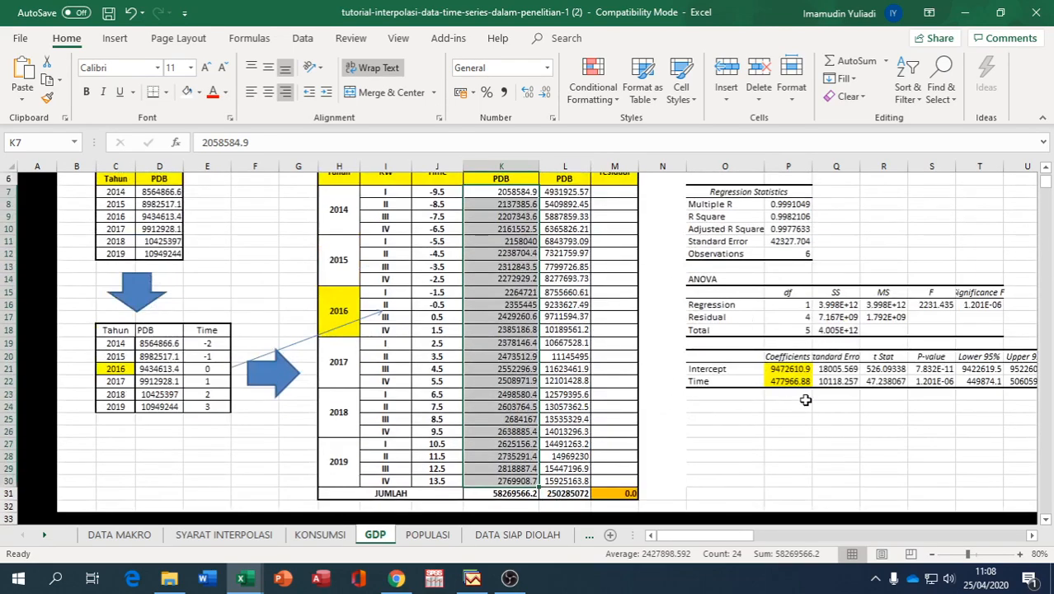
pyautogui.click(572, 196)
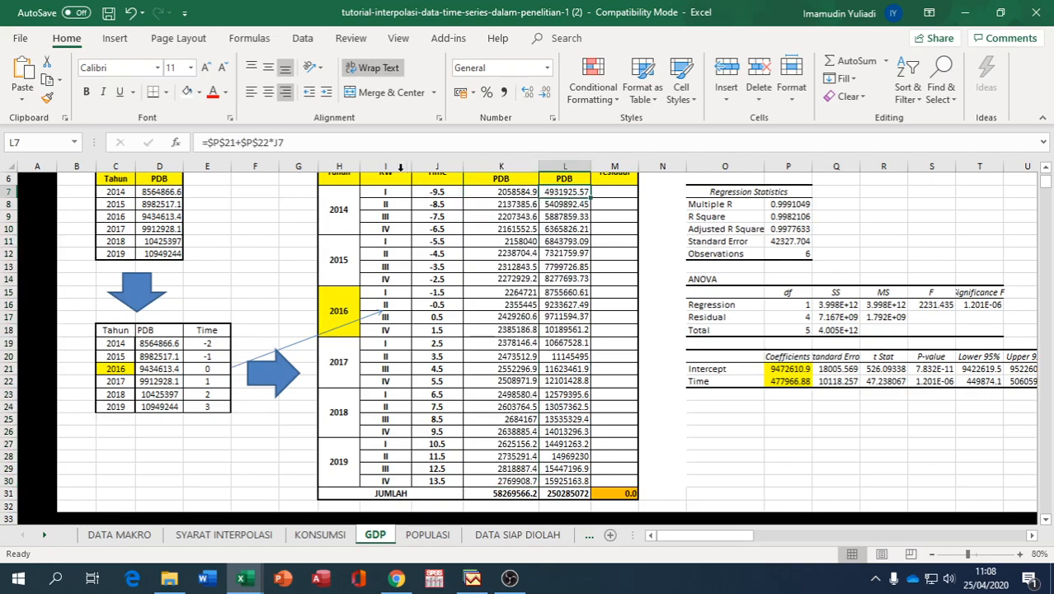
pyautogui.click(236, 142)
pyautogui.write(')')
pyautogui.write('4')
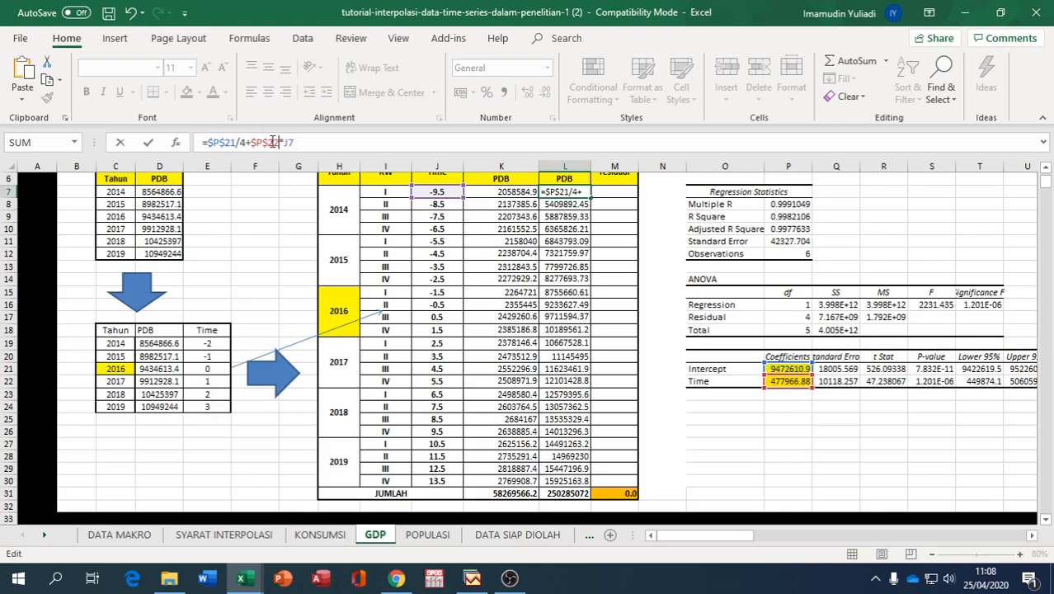
pyautogui.write('/(4^2')
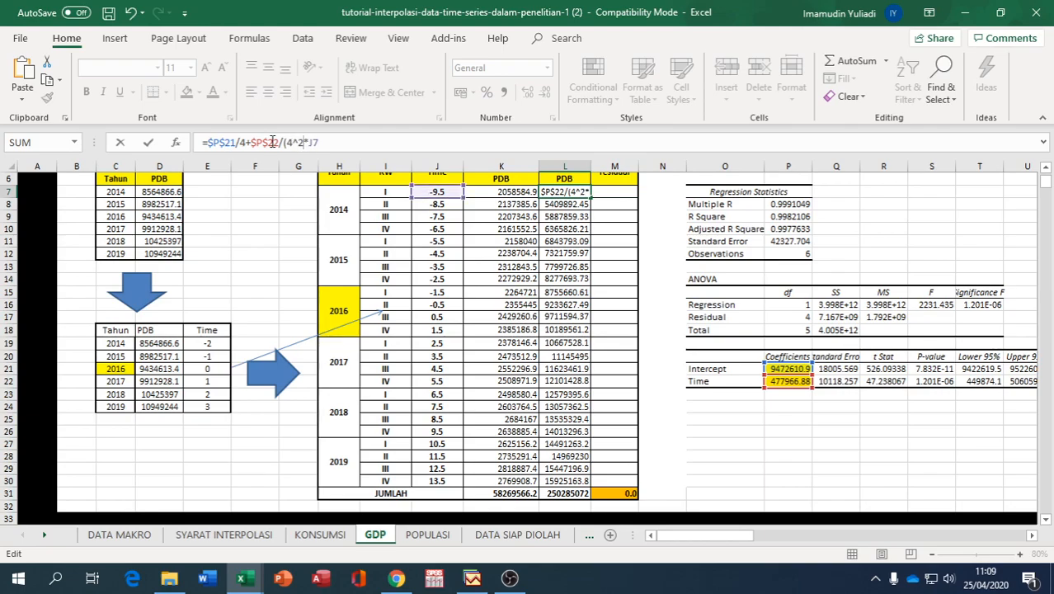
pyautogui.write(')')
pyautogui.press('Return')
# Copy the revised forecast formula from L7 down through L30 and inspect the forecast and residual totals in row 31.
pyautogui.click(544, 192)
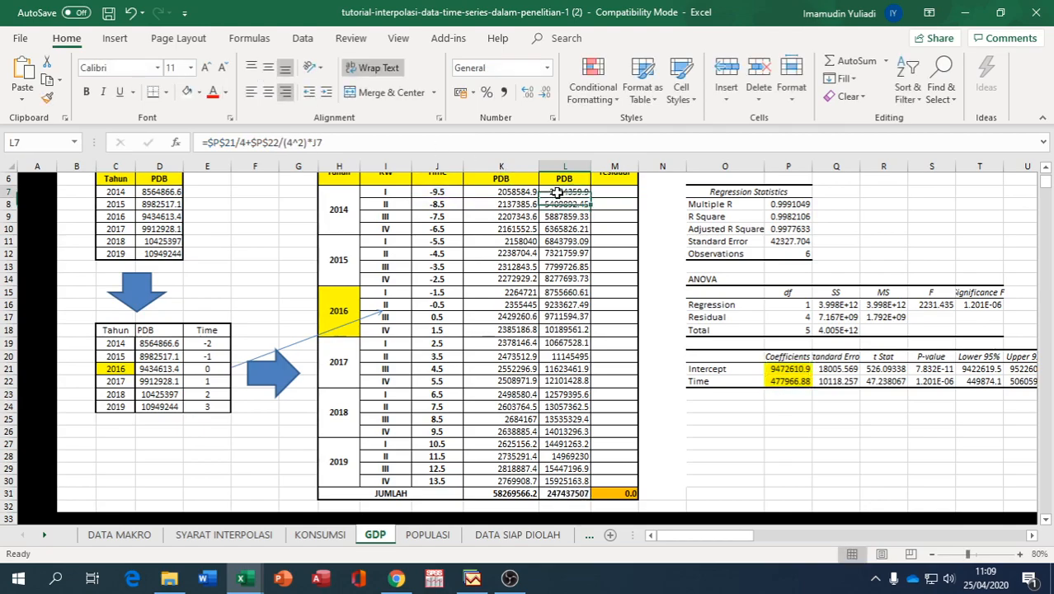
pyautogui.moveTo(592, 198); pyautogui.dragTo(588, 492)
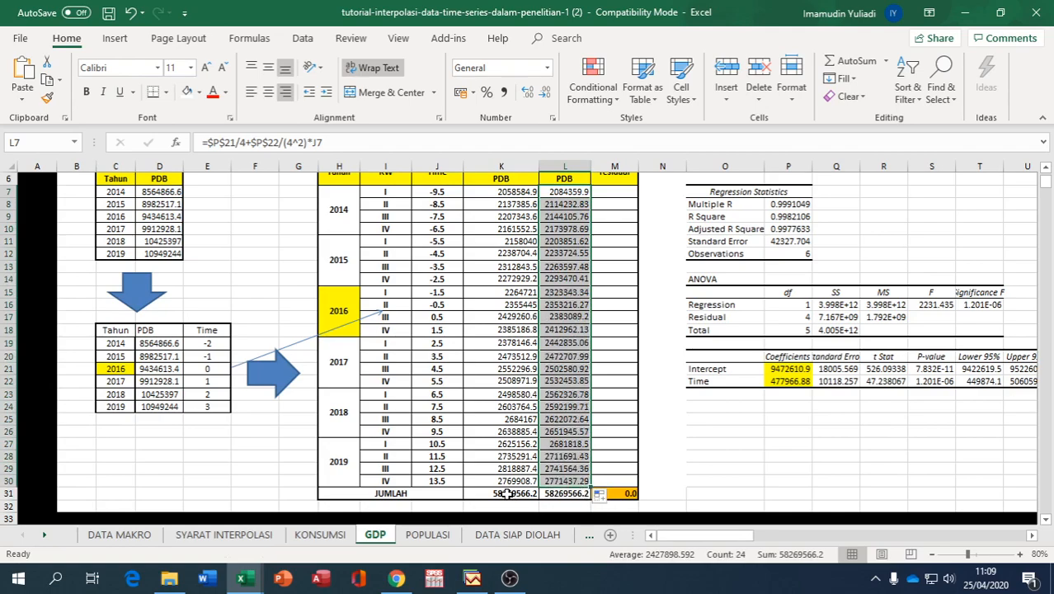
pyautogui.click(569, 493)
pyautogui.click(620, 493)
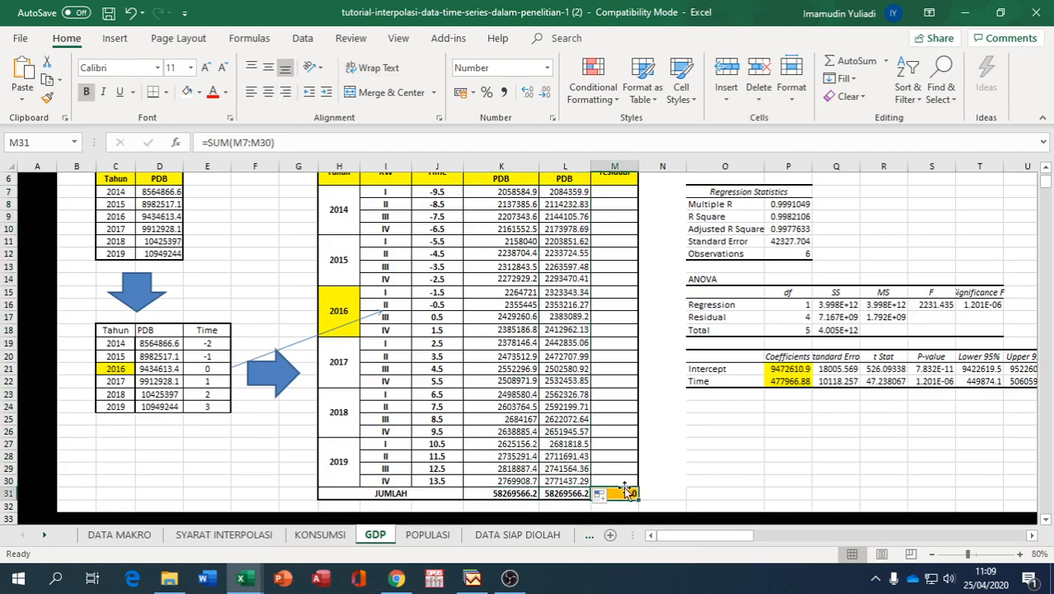
# Calculate the first quarter's residual in M7 as =K7-L7 and copy the formula down through M30.
pyautogui.scroll(2, 617, 287)
pyautogui.click(618, 258)
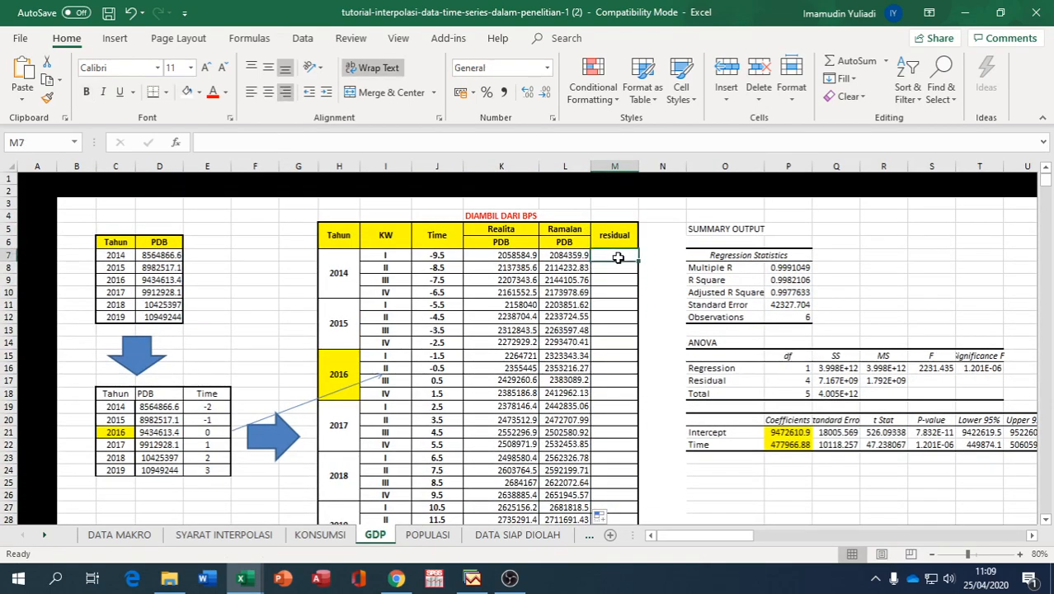
pyautogui.write('=')
pyautogui.click(508, 254)
pyautogui.write('-')
pyautogui.click(548, 257)
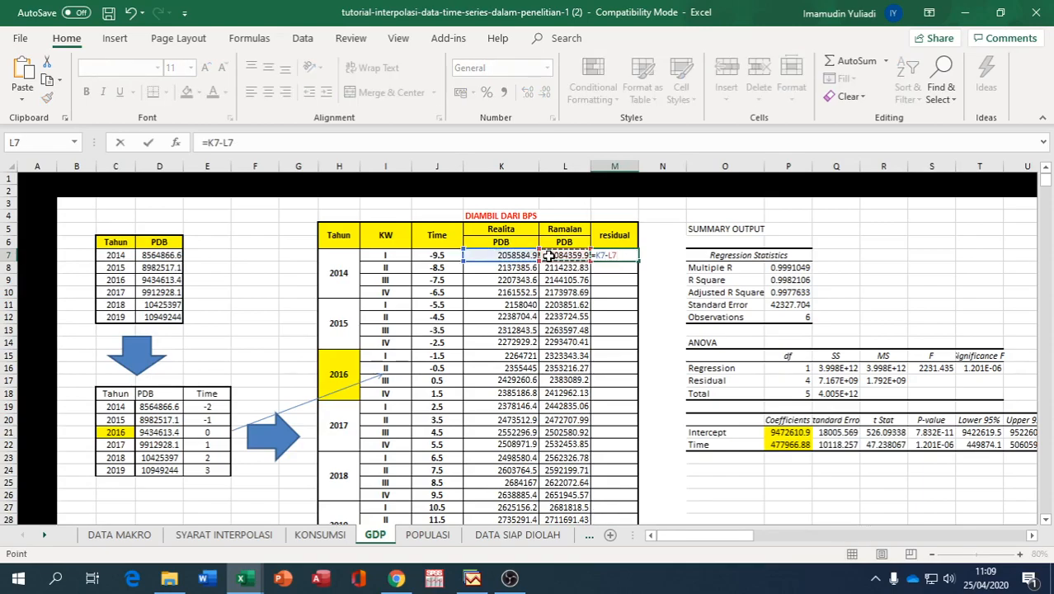
pyautogui.press('Return')
pyautogui.click(619, 255)
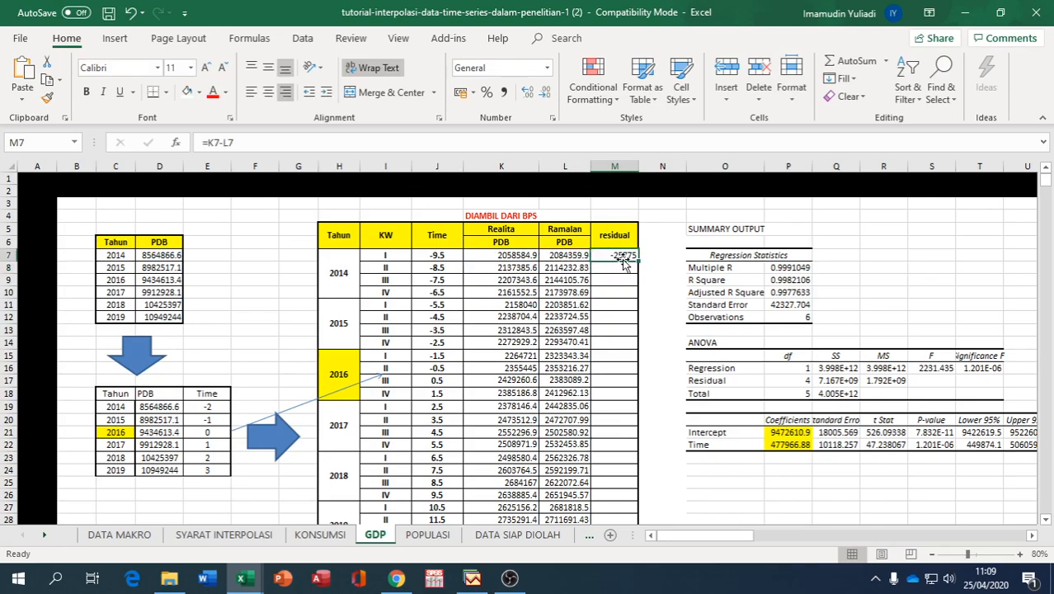
pyautogui.moveTo(635, 262); pyautogui.dragTo(630, 485)
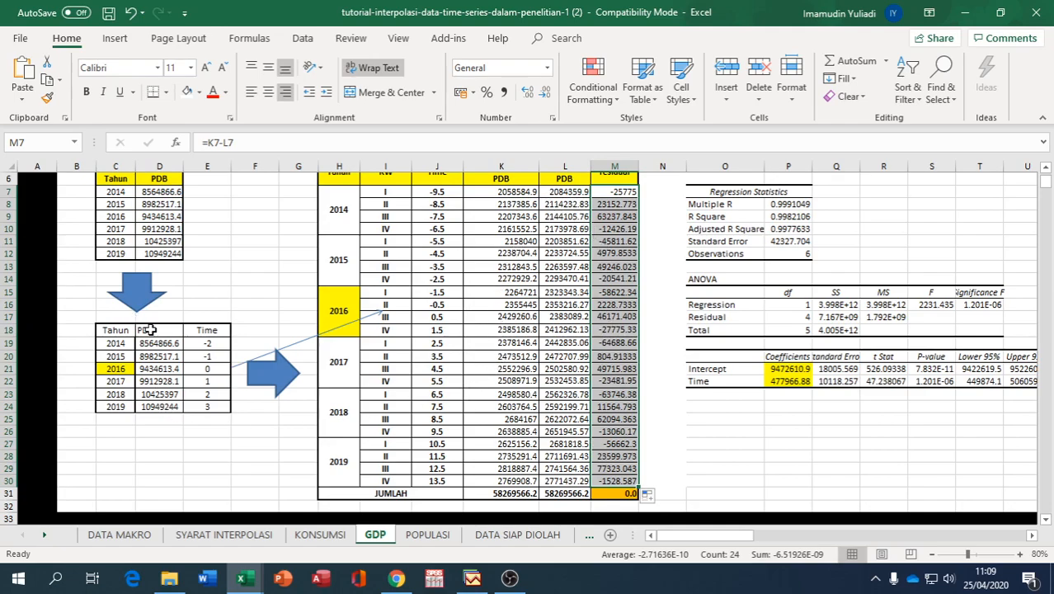
# Switch to the POPULASI sheet.
pyautogui.click(422, 537)
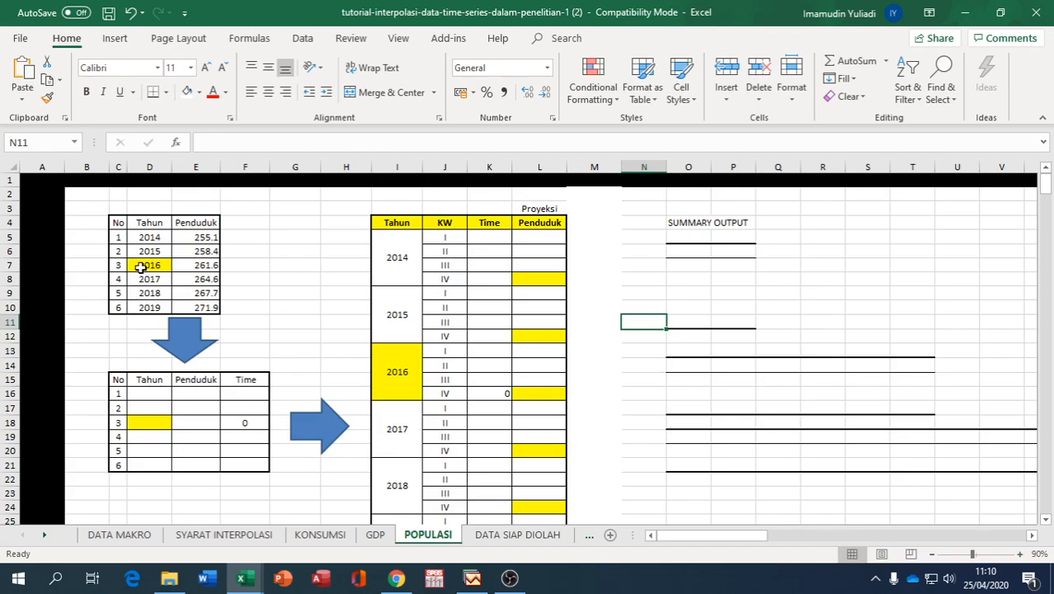
# Link D16 to the first year with =D5 and copy the formula across the Tahun and Penduduk columns through E21.
pyautogui.click(217, 265)
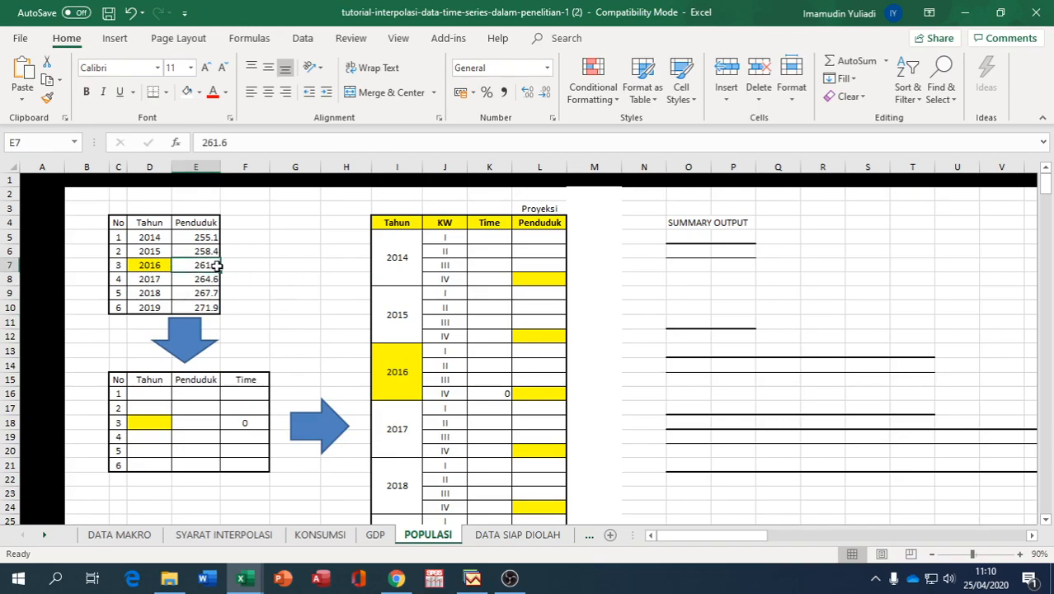
pyautogui.click(503, 393)
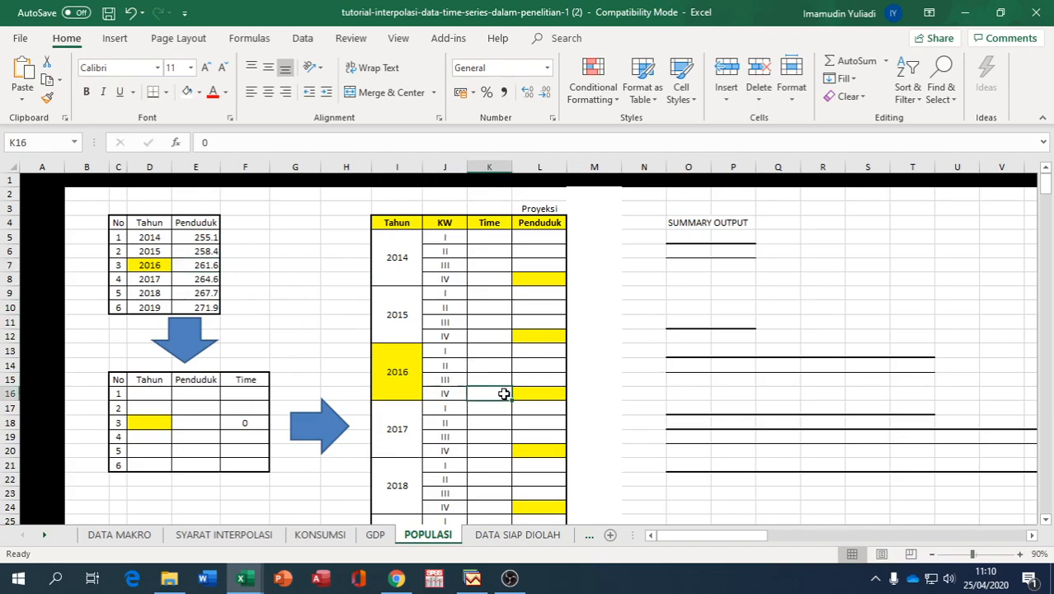
pyautogui.click(161, 391)
pyautogui.write('=')
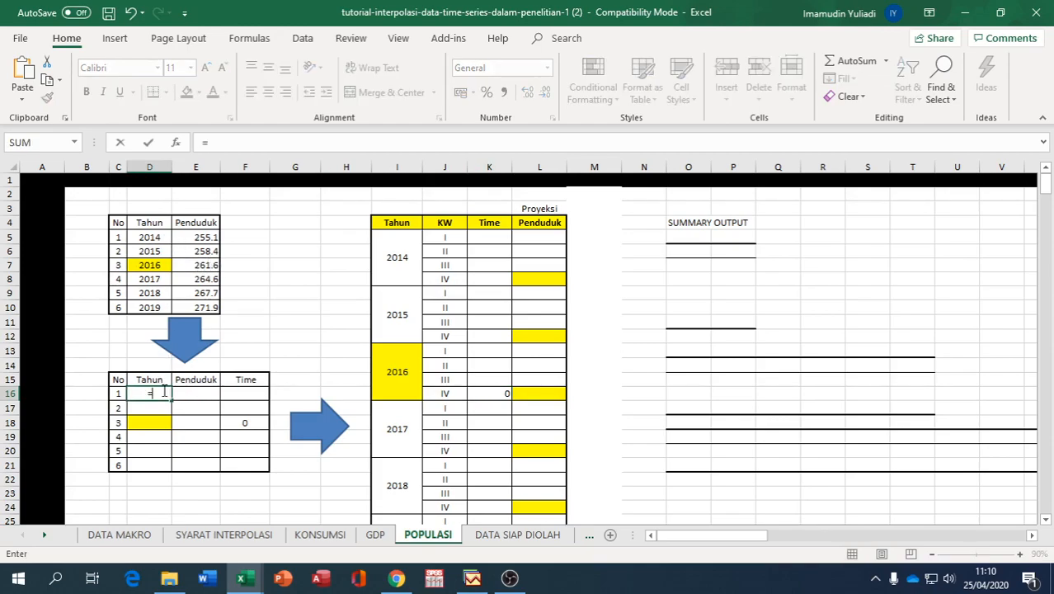
pyautogui.click(147, 237)
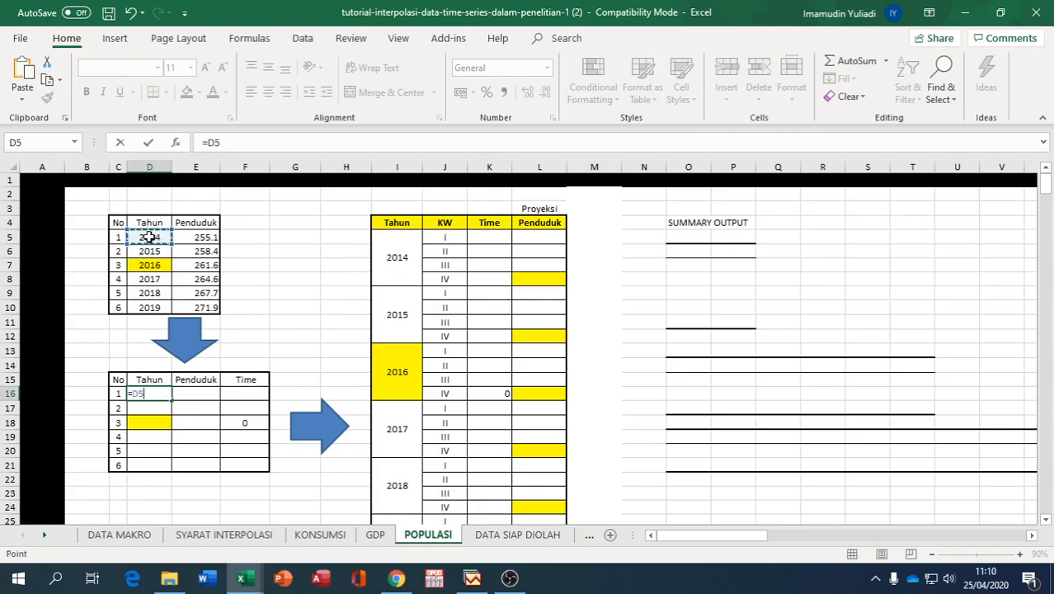
pyautogui.press('Return')
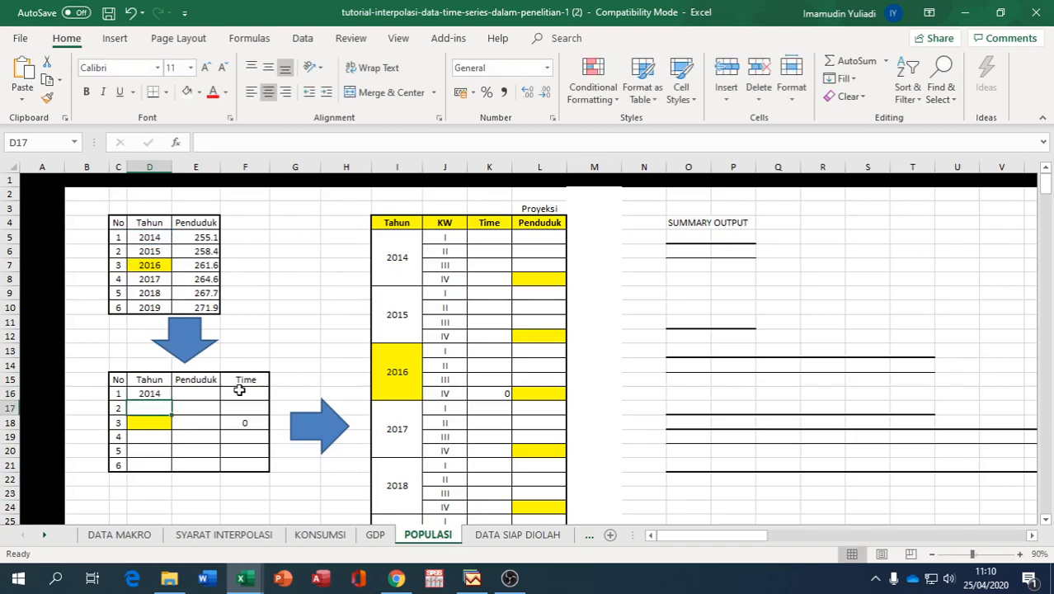
pyautogui.click(158, 395)
pyautogui.moveTo(171, 402); pyautogui.dragTo(223, 470)
# Fill the 2016 year cell D18 in the second table with yellow.
pyautogui.click(157, 422)
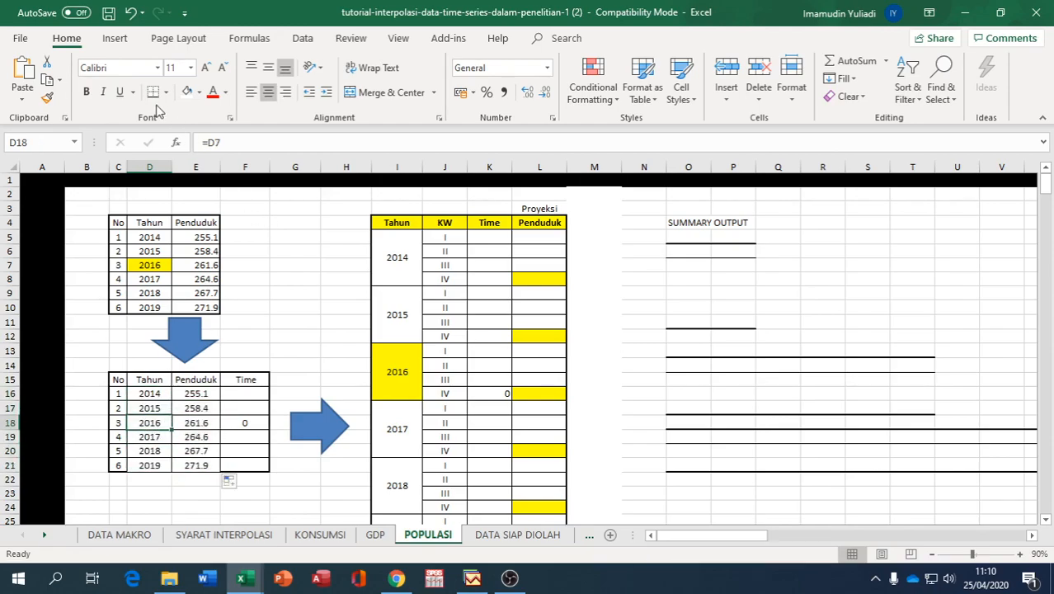
pyautogui.click(198, 94)
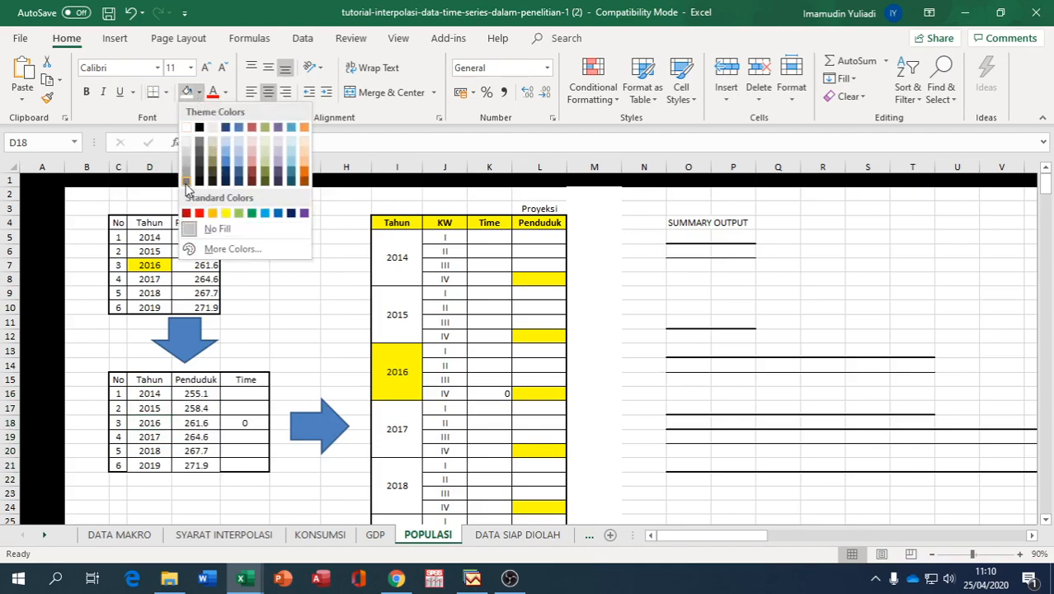
pyautogui.click(225, 212)
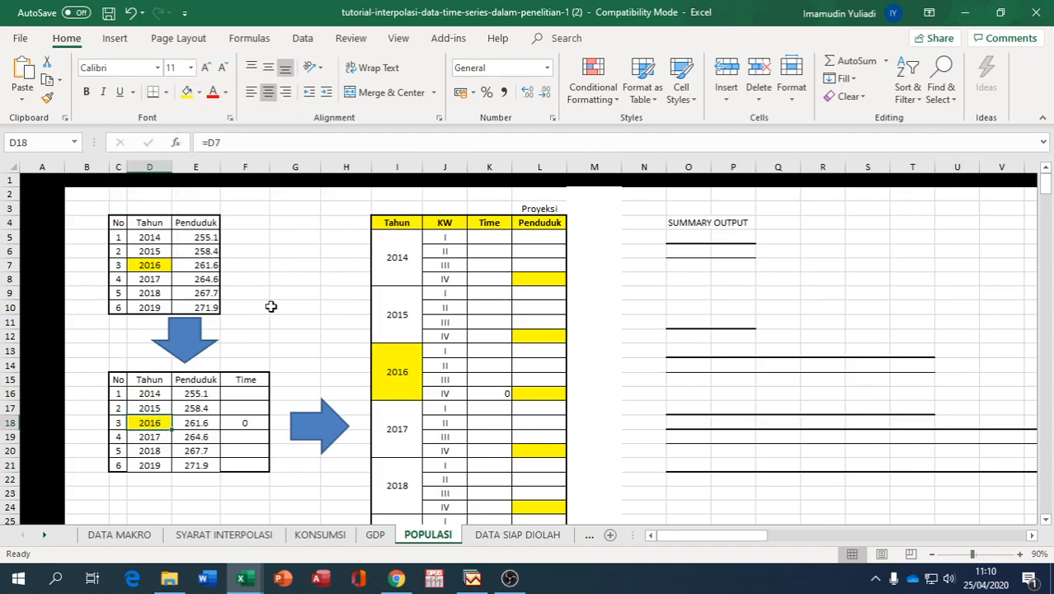
# Enter 1 as the 2017 Time value in F19 and extend the series through F16:F21, from -2 to 3.
pyautogui.click(254, 438)
pyautogui.write('1')
pyautogui.press('Return')
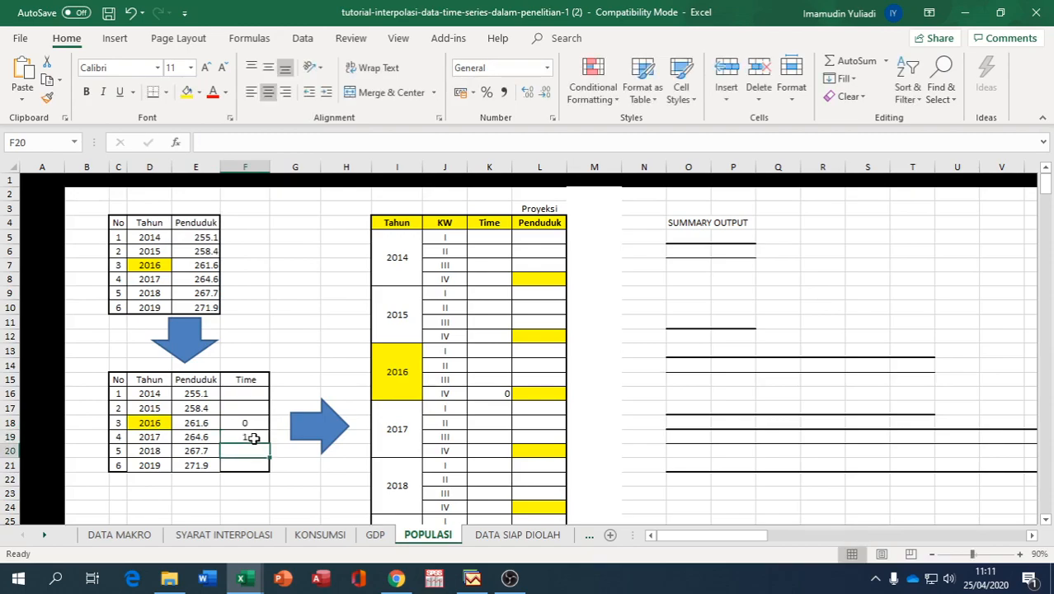
pyautogui.moveTo(250, 420); pyautogui.dragTo(255, 391)
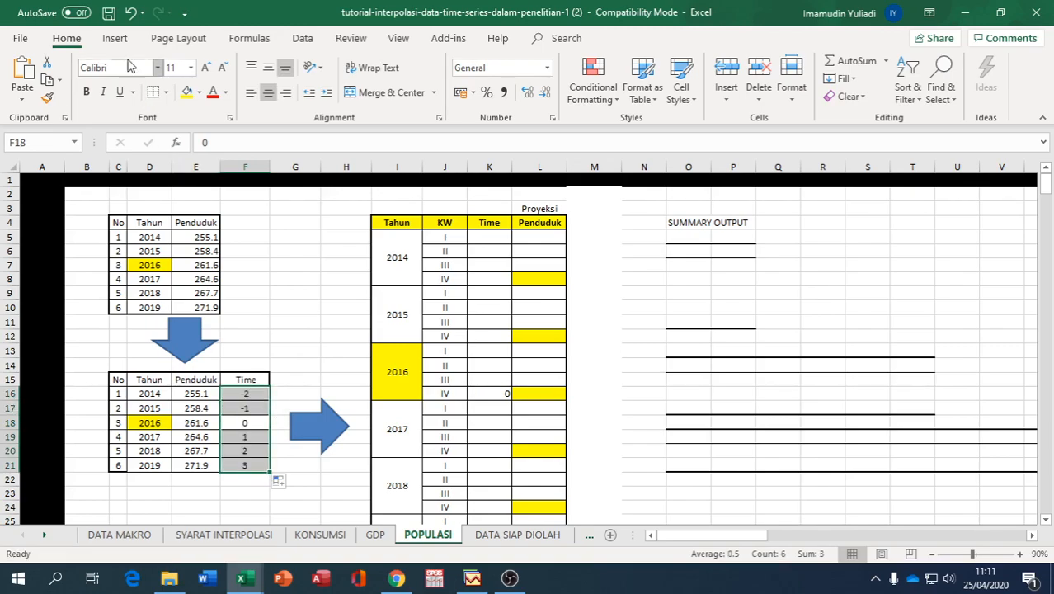
# Enter 1 as the Time value for 2017 quarter I in K17 and extend the series over all quarters, starting at -11 in K5.
pyautogui.click(500, 407)
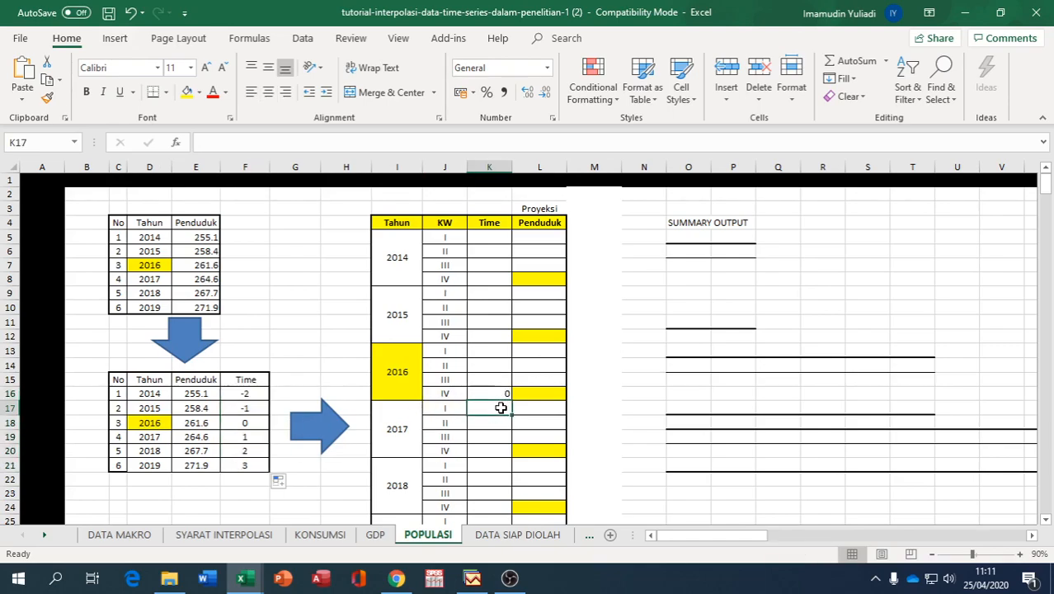
pyautogui.press('Return')
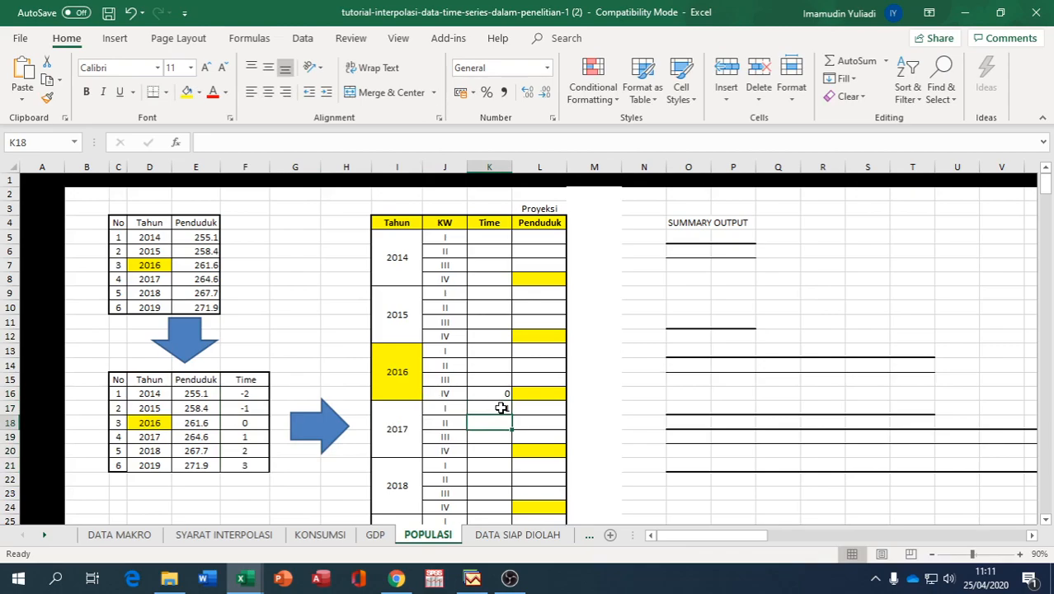
pyautogui.moveTo(496, 396); pyautogui.dragTo(488, 217)
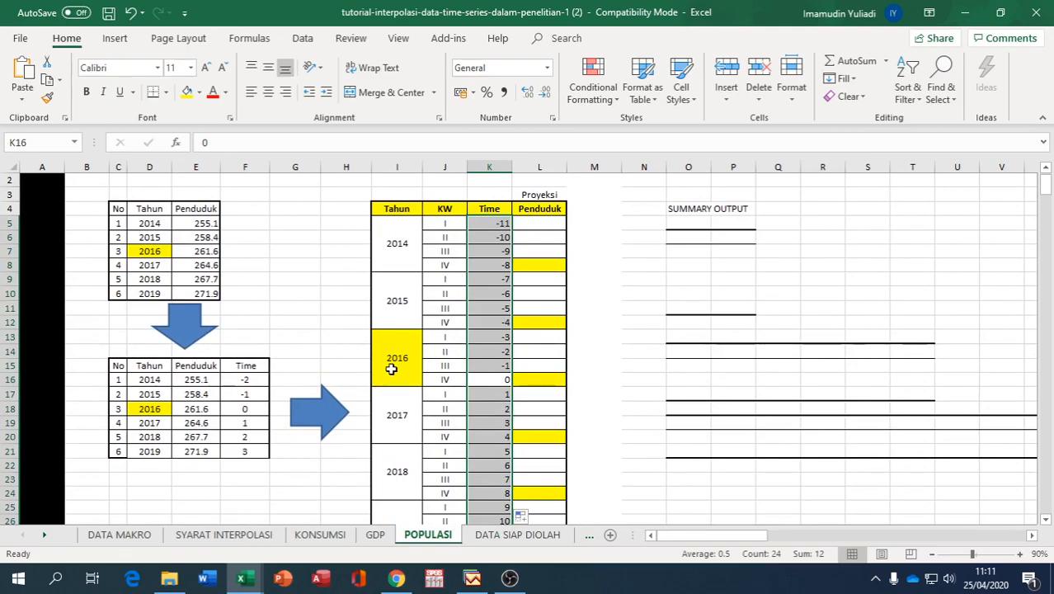
# Start a Regression data analysis and set the Penduduk column $E$15:$E$21 as the Y range.
pyautogui.click(541, 385)
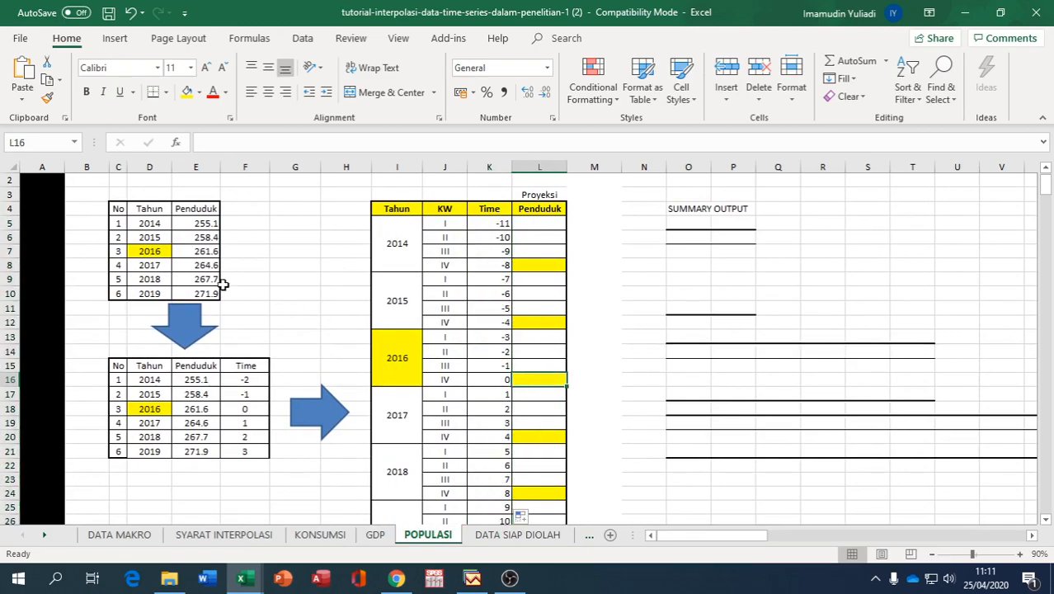
pyautogui.click(189, 251)
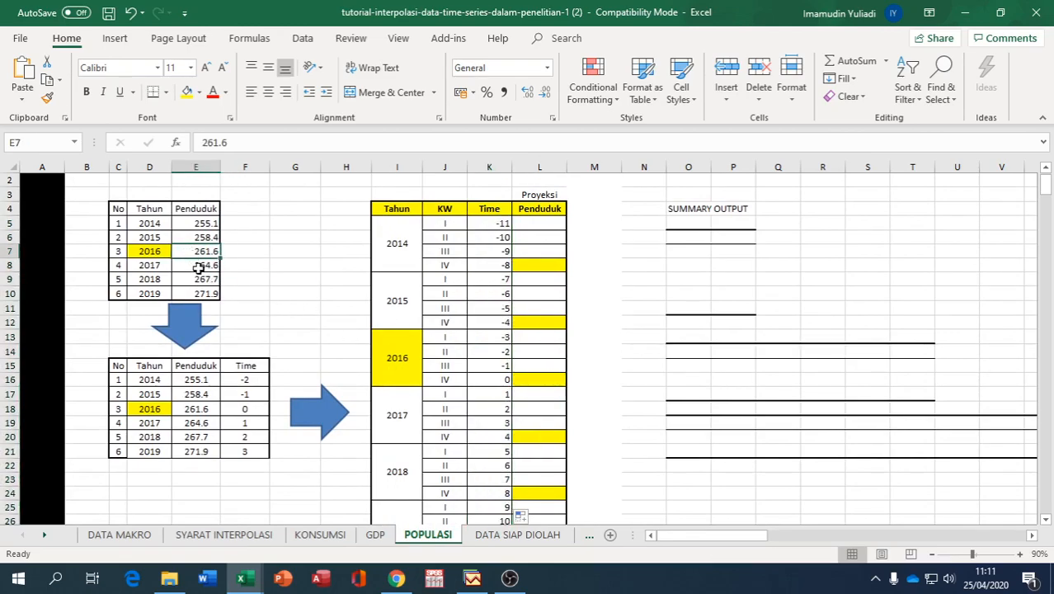
pyautogui.click(305, 39)
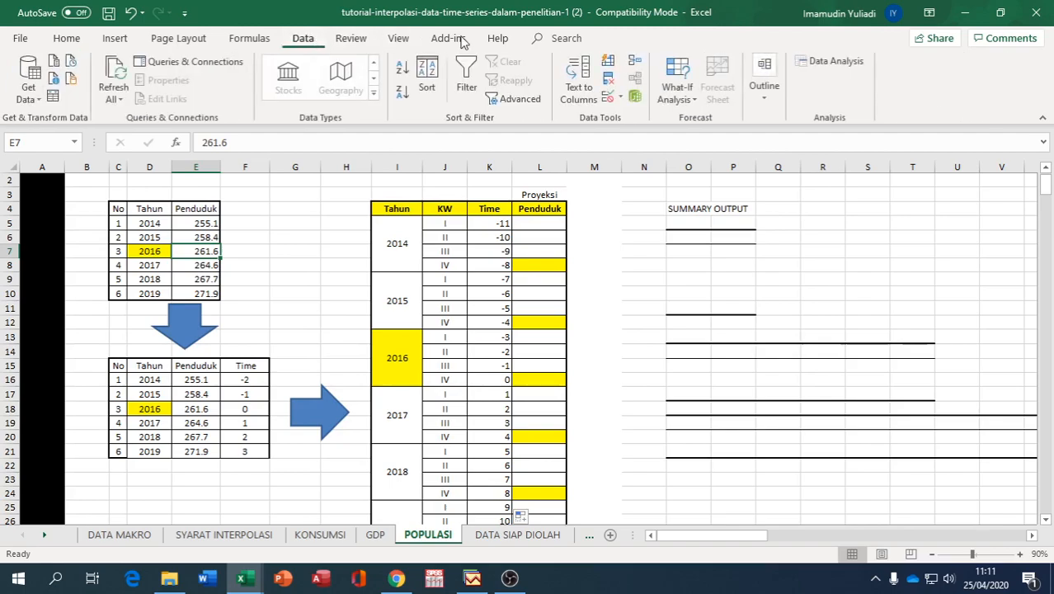
pyautogui.click(835, 61)
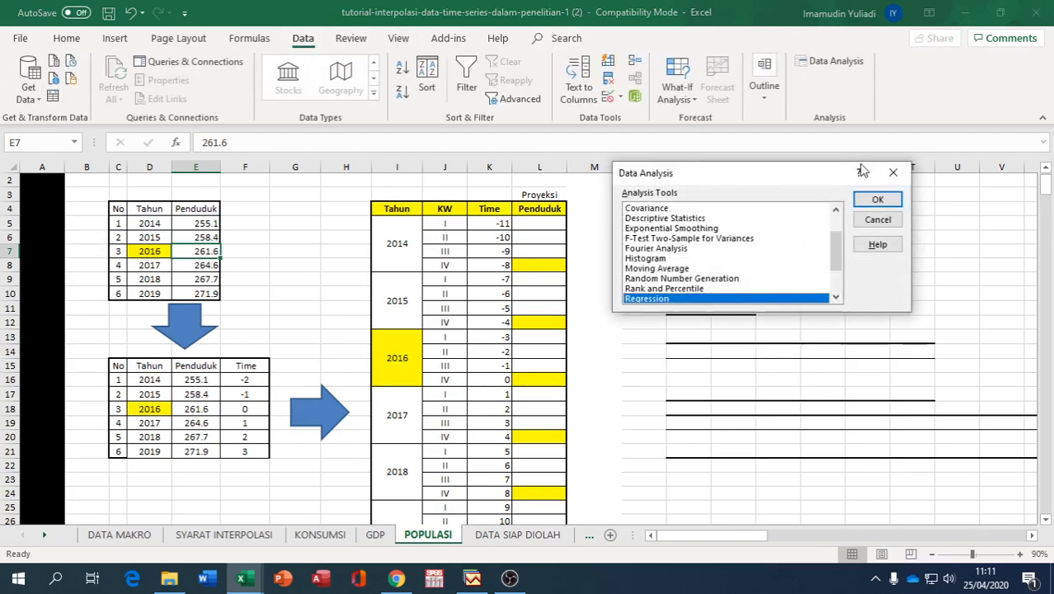
pyautogui.click(875, 199)
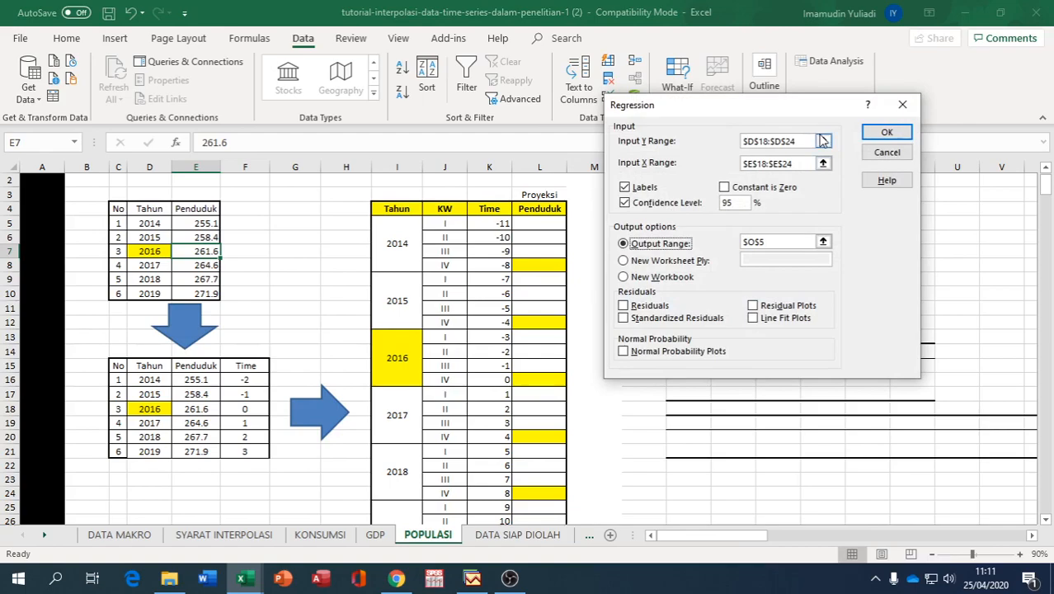
pyautogui.click(822, 141)
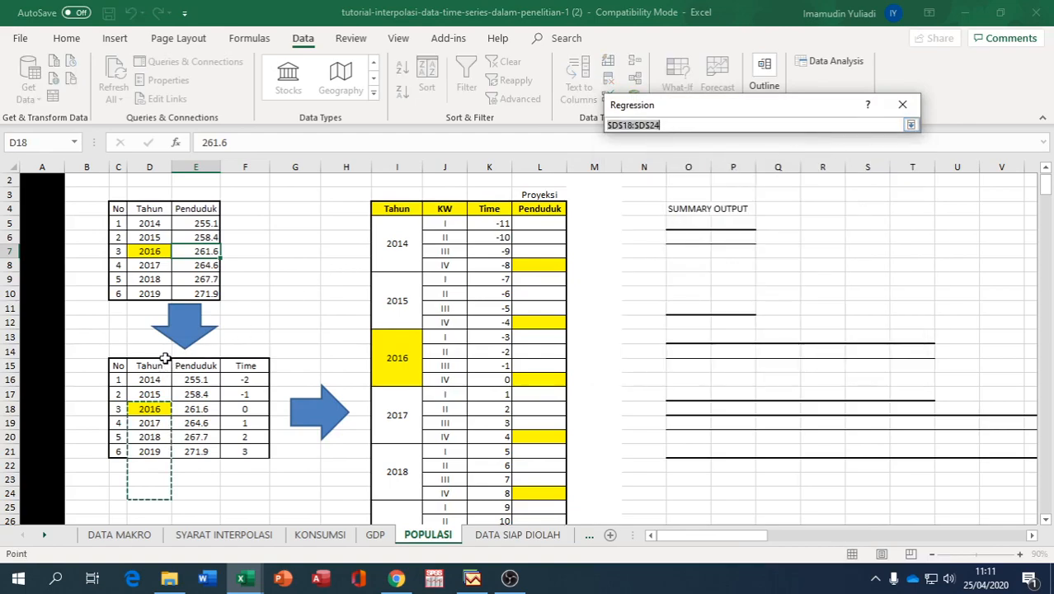
pyautogui.moveTo(188, 365); pyautogui.dragTo(221, 444)
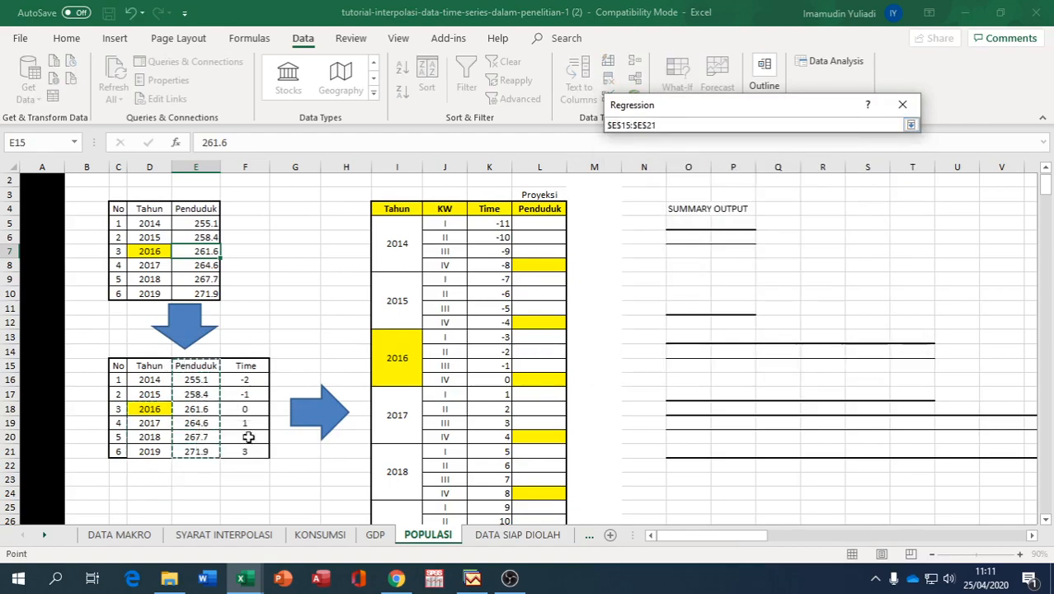
pyautogui.click(910, 124)
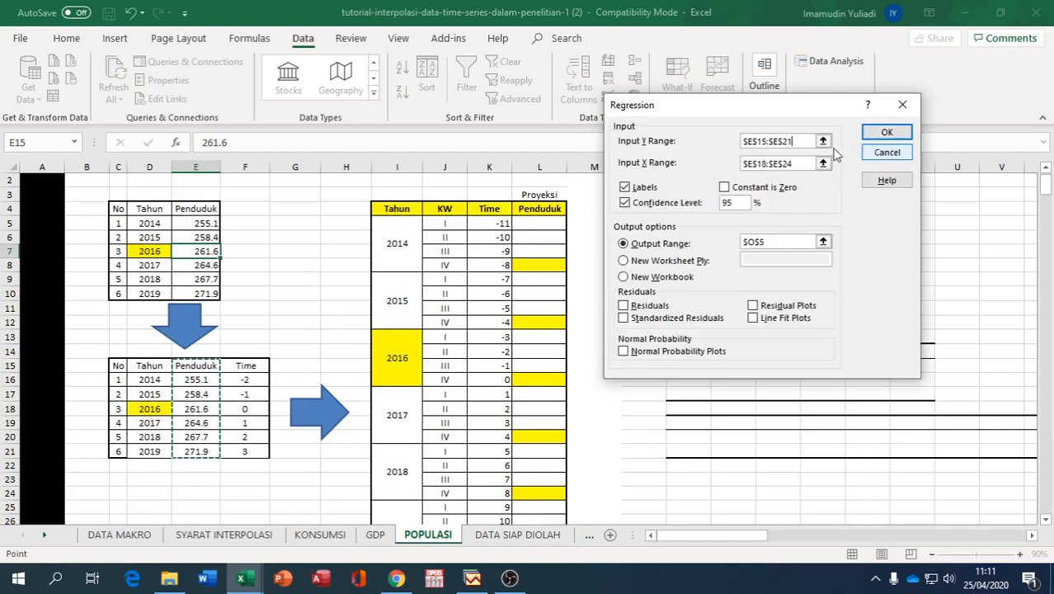
# Run the regression with the Time column $F$15:$F$21 as X range and output at O4, overwriting the existing data.
pyautogui.click(822, 163)
pyautogui.moveTo(241, 365); pyautogui.dragTo(236, 451)
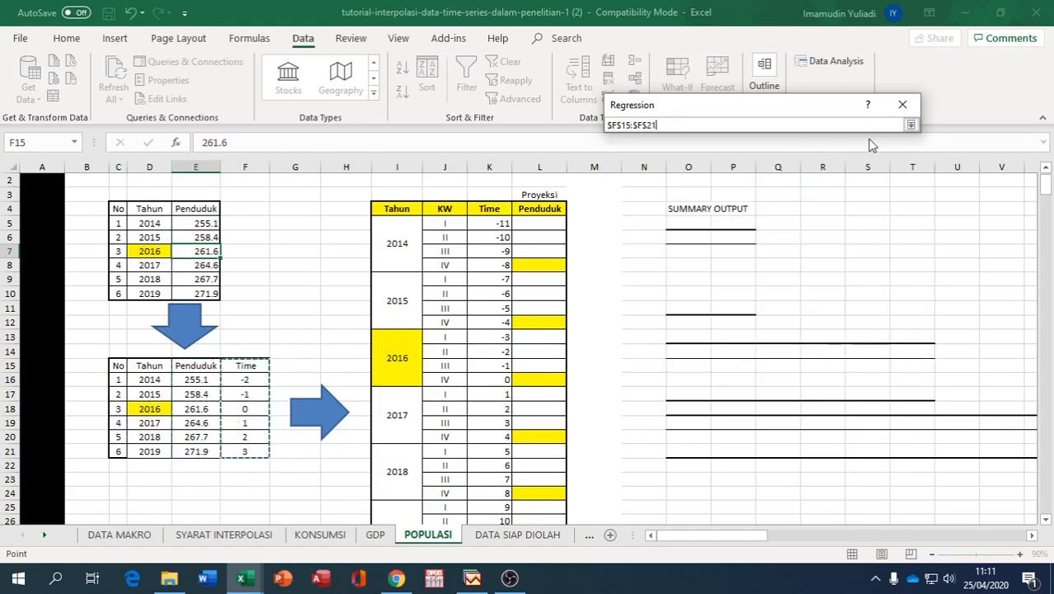
pyautogui.click(911, 125)
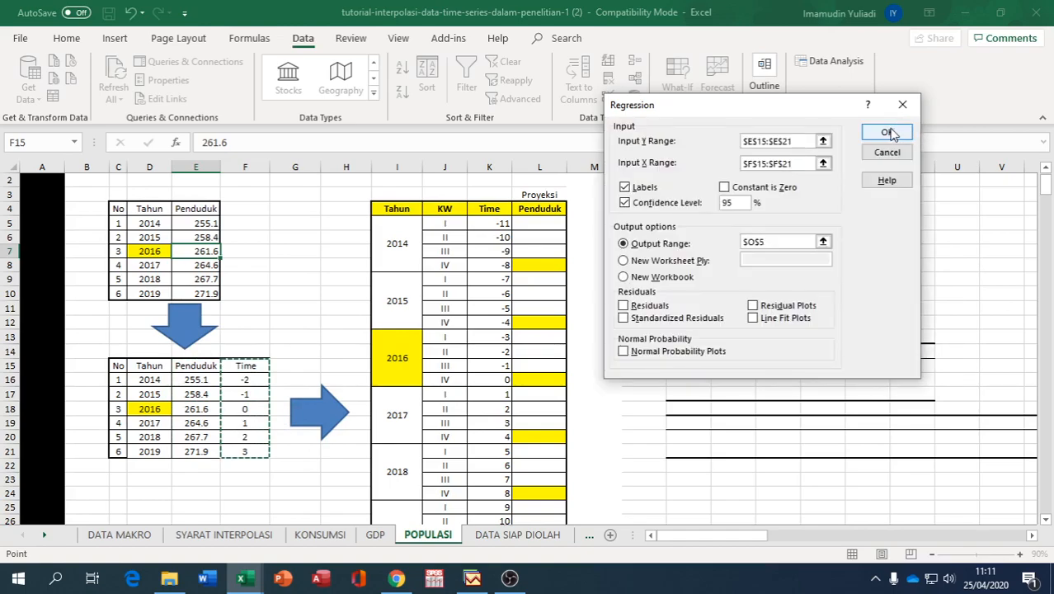
pyautogui.click(822, 241)
pyautogui.click(693, 209)
pyautogui.click(911, 125)
pyautogui.click(883, 133)
pyautogui.click(469, 329)
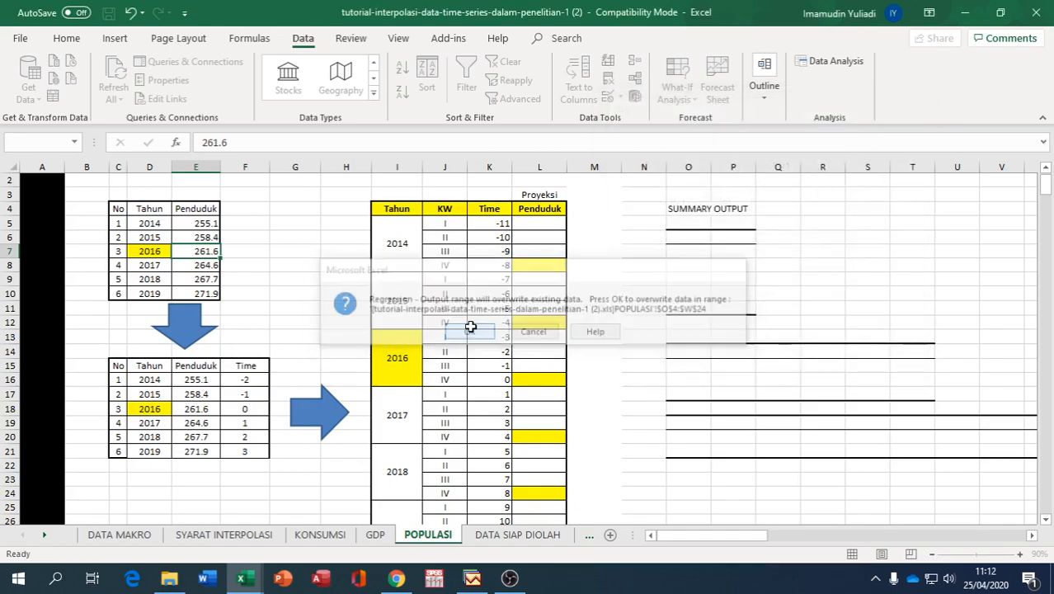
# Highlight the Intercept and Time coefficients in P20:P21 with yellow fill.
pyautogui.click(729, 439)
pyautogui.moveTo(730, 438); pyautogui.dragTo(733, 451)
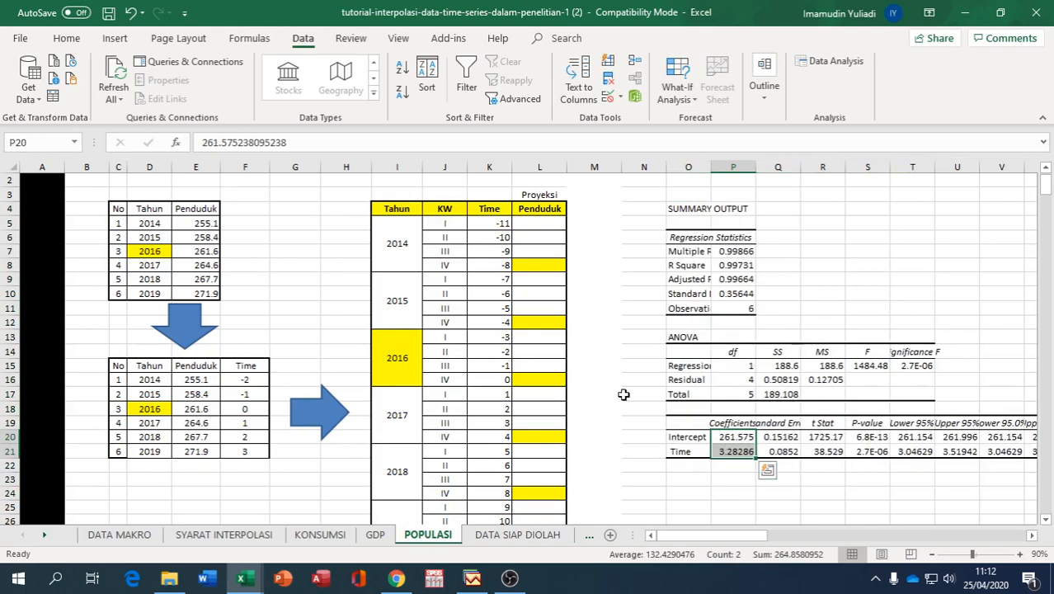
pyautogui.click(67, 39)
pyautogui.click(186, 92)
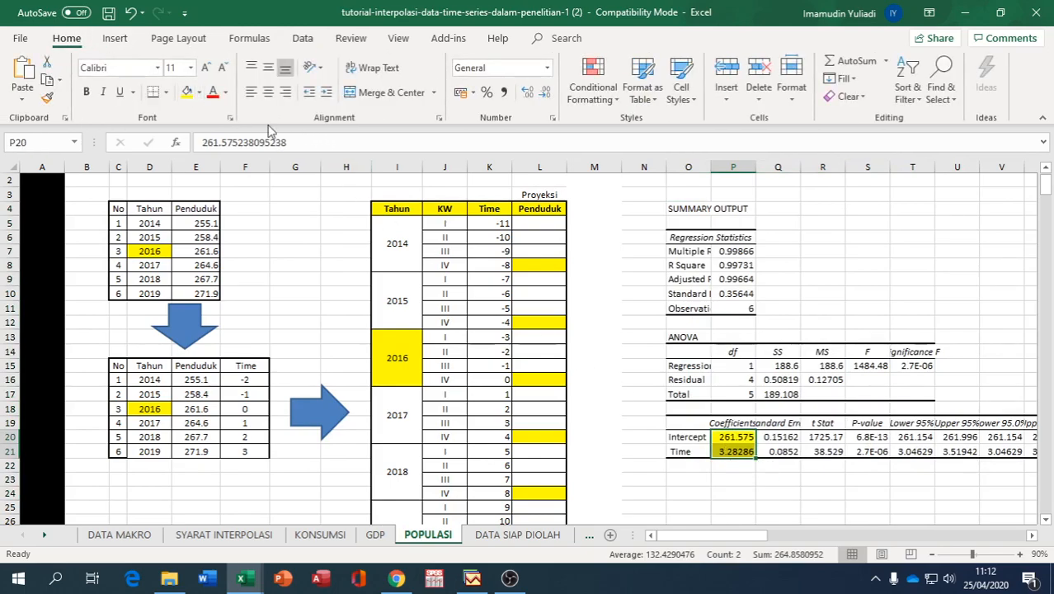
pyautogui.click(607, 320)
# Begin the population projection formula in L5 with an absolute reference to the intercept, =$P$20+.
pyautogui.click(552, 221)
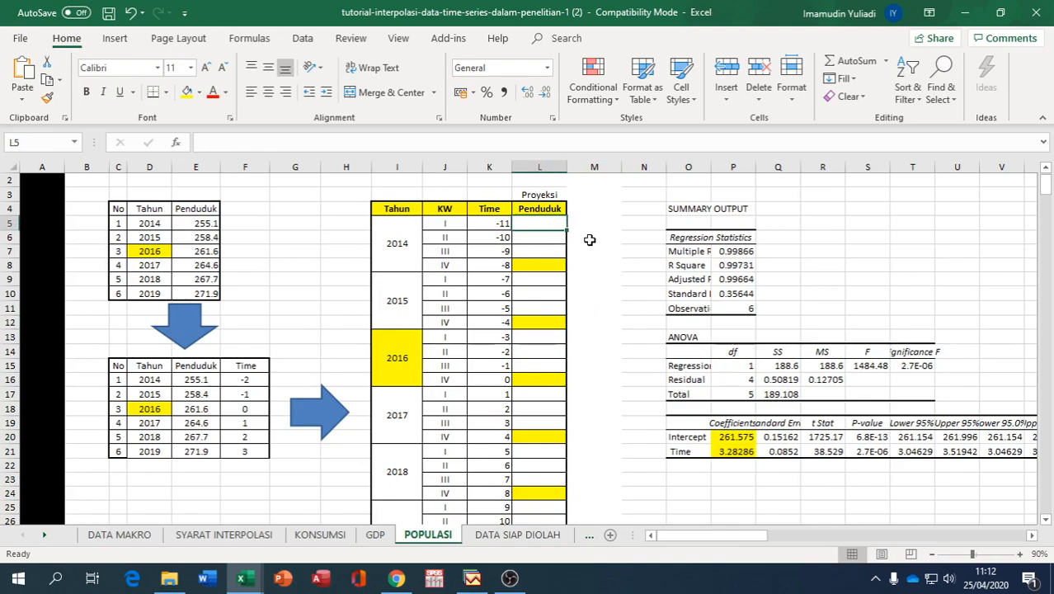
pyautogui.click(731, 440)
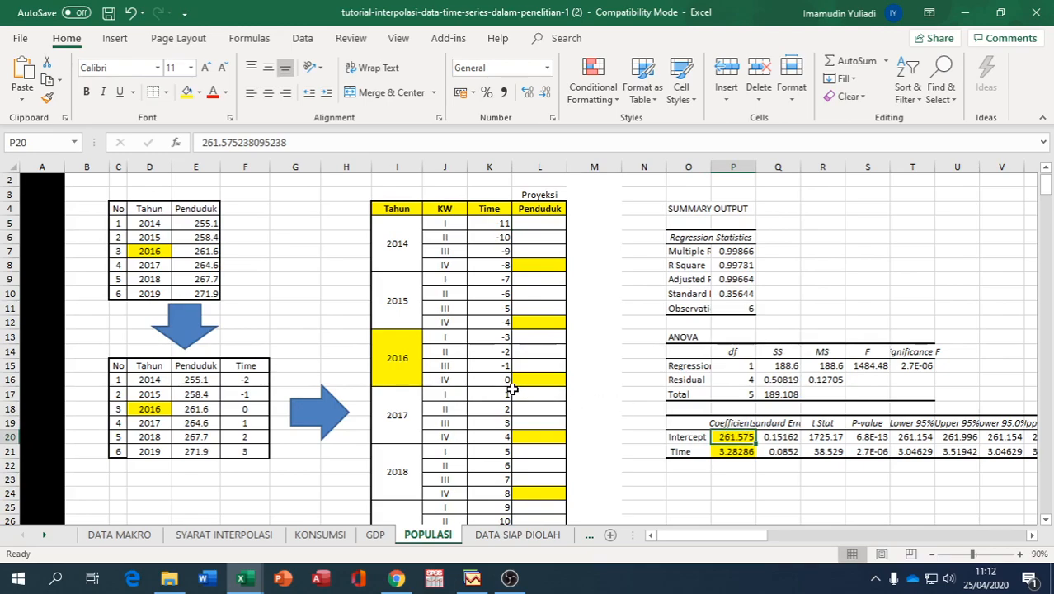
pyautogui.click(542, 223)
pyautogui.write('=')
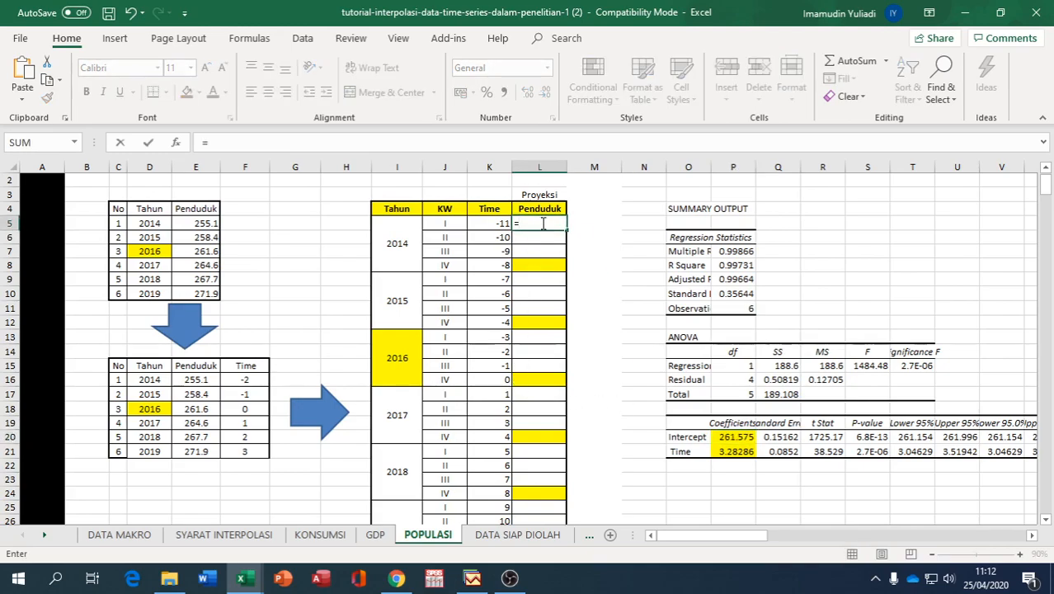
pyautogui.click(750, 437)
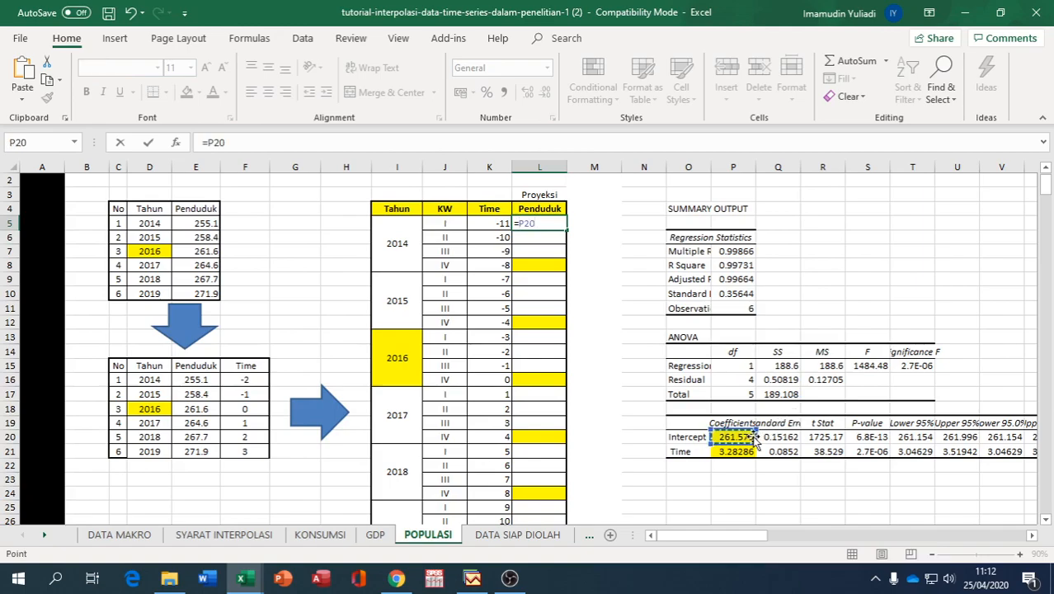
pyautogui.press('F4')
pyautogui.write('+')
pyautogui.click(733, 448)
pyautogui.press('Right')
pyautogui.press('Right')
pyautogui.press('Right')
pyautogui.press('Right')
pyautogui.press('Right')
pyautogui.press('Right')
pyautogui.press('Right')
pyautogui.press('Right')
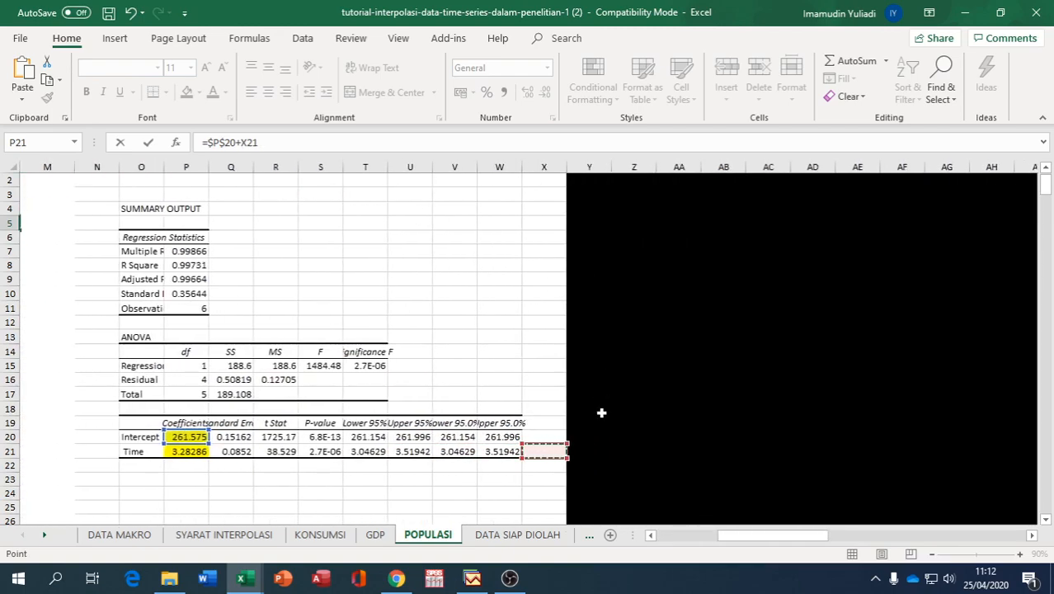
pyautogui.moveTo(812, 538); pyautogui.dragTo(759, 540)
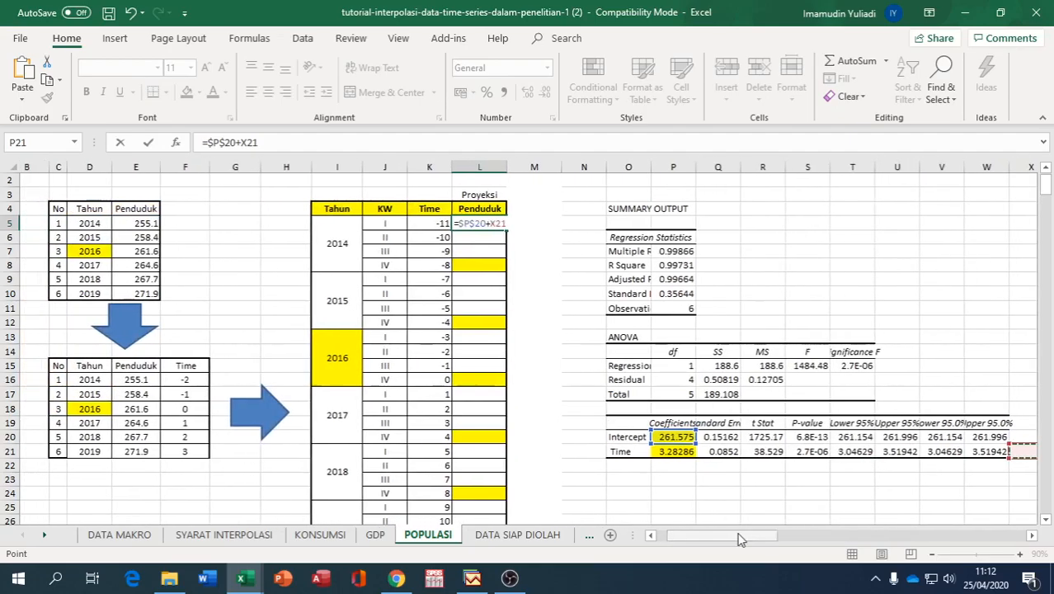
pyautogui.click(277, 143)
pyautogui.press('BackSpace')
pyautogui.press('BackSpace')
pyautogui.press('BackSpace')
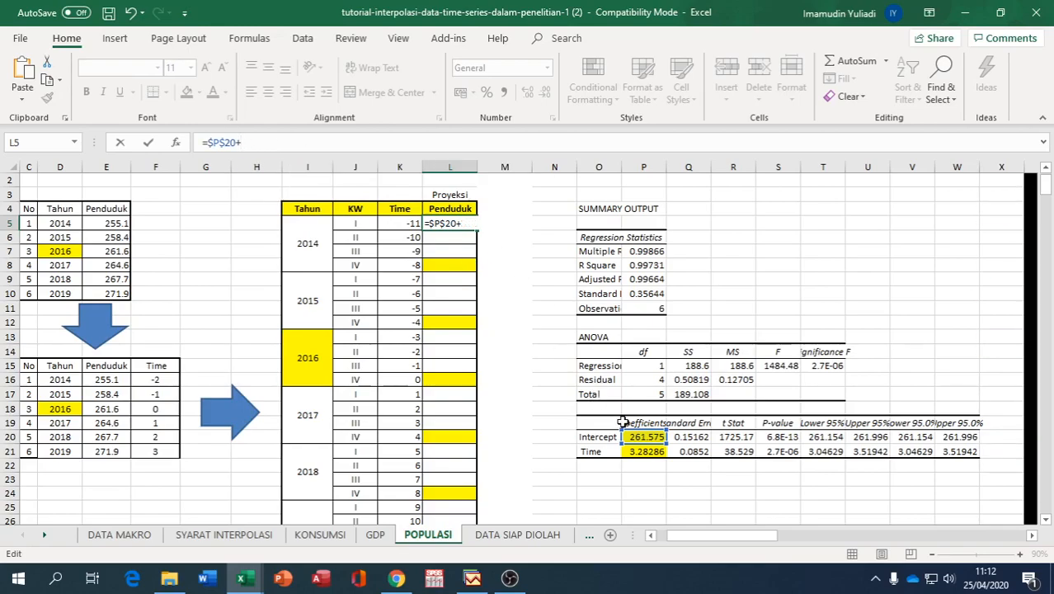
# Complete the L5 projection formula as =$P$20+$P$21/4*K5.
pyautogui.click(633, 453)
pyautogui.press('F4')
pyautogui.write('/')
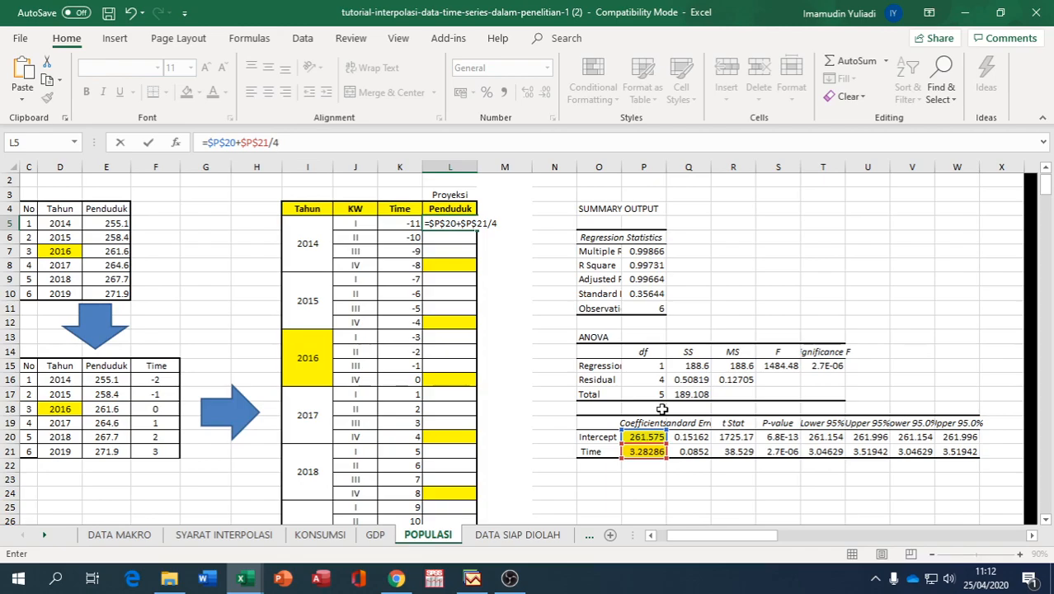
pyautogui.write('4*')
pyautogui.click(404, 221)
pyautogui.press('Return')
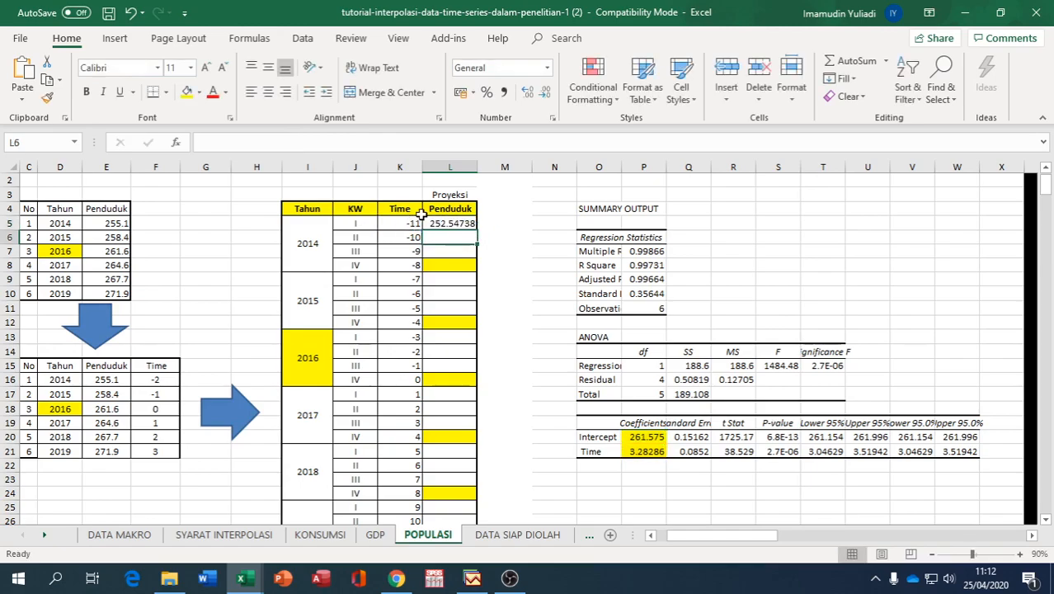
# Fill the population projection formula from L5 down to L28, and narrow column L to fit the shortened values.
pyautogui.click(452, 224)
pyautogui.moveTo(479, 233); pyautogui.dragTo(476, 500)
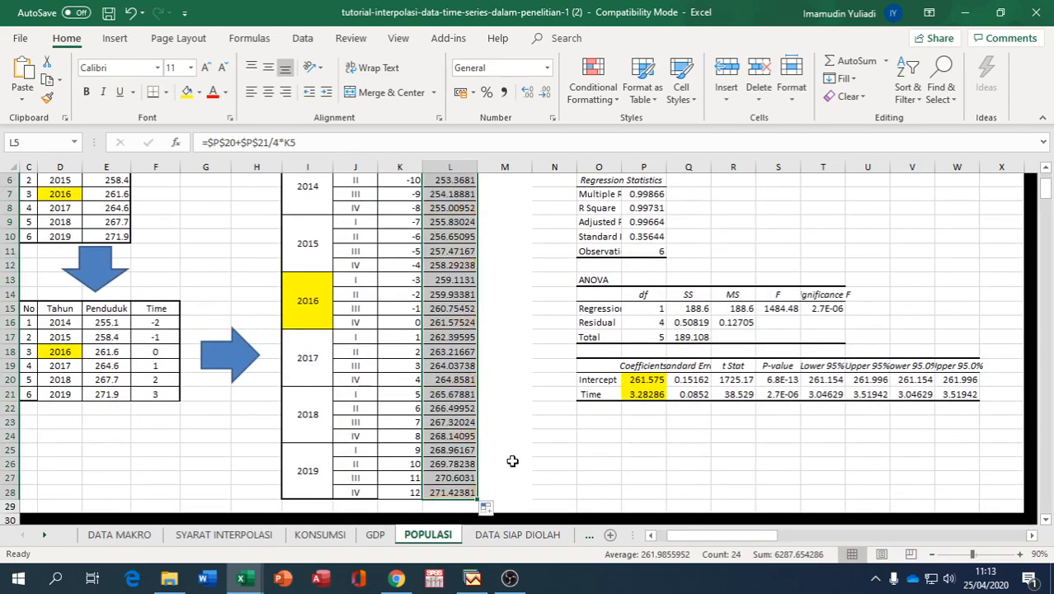
pyautogui.click(651, 536)
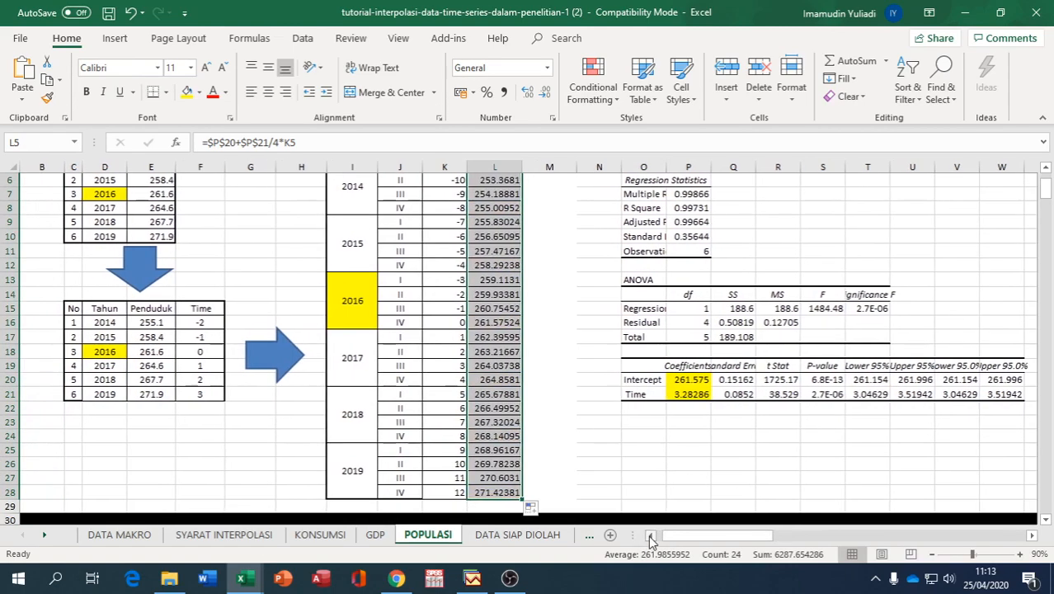
pyautogui.click(651, 536)
pyautogui.scroll(1, 594, 389)
pyautogui.moveTo(563, 168); pyautogui.dragTo(546, 170)
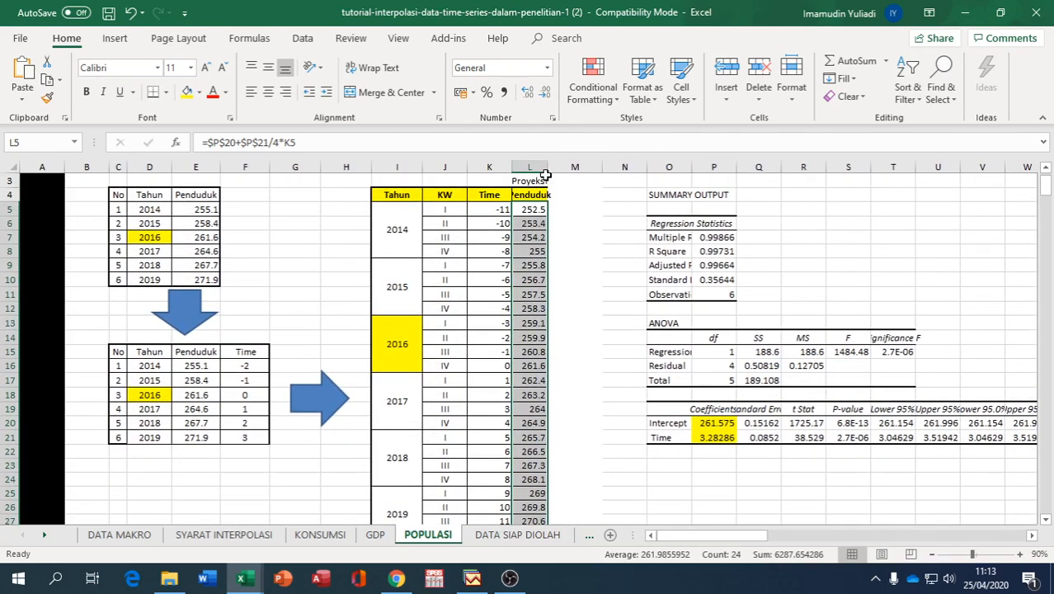
# Highlight the 2016 annual population in E7 and the 2016 quarter IV projection in L16 with yellow fill.
pyautogui.click(539, 366)
pyautogui.click(215, 238)
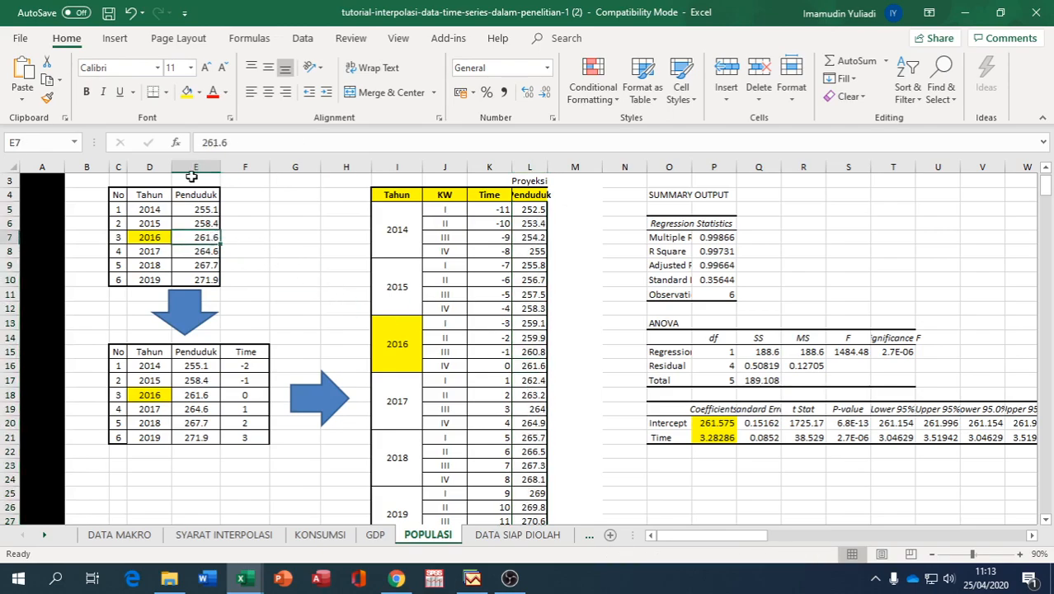
pyautogui.click(187, 97)
pyautogui.click(531, 366)
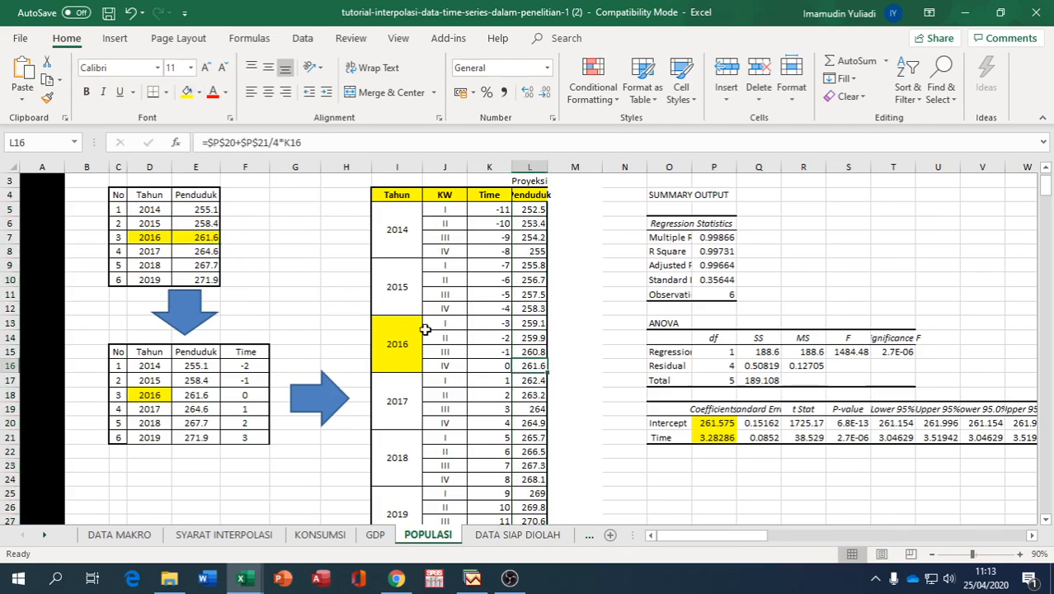
pyautogui.click(188, 96)
# Widen column L slightly to show two decimals, and highlight the 2014 quarter IV projection in L8 yellow.
pyautogui.click(208, 211)
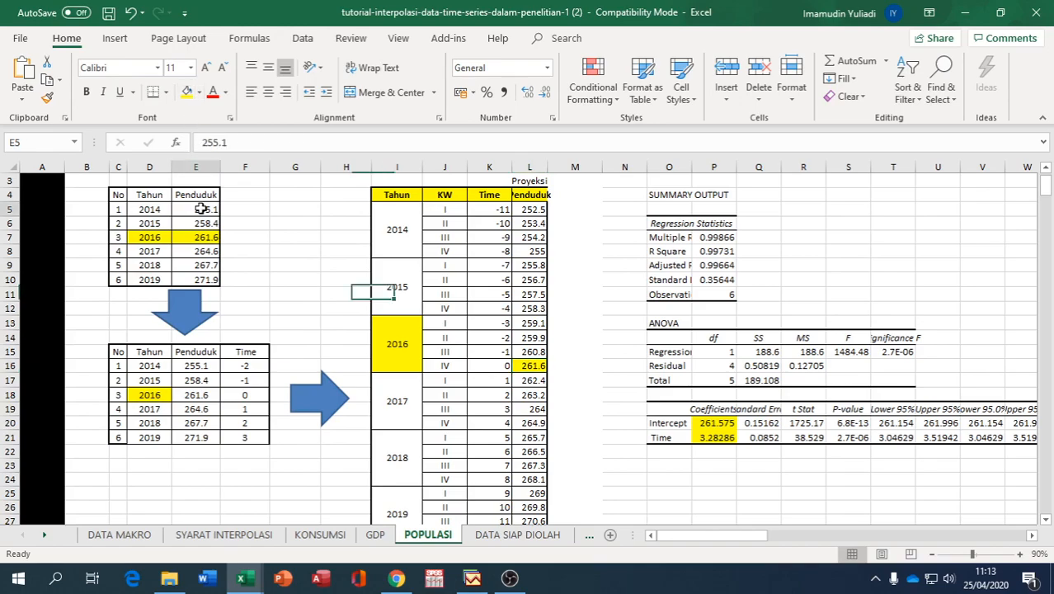
pyautogui.click(535, 251)
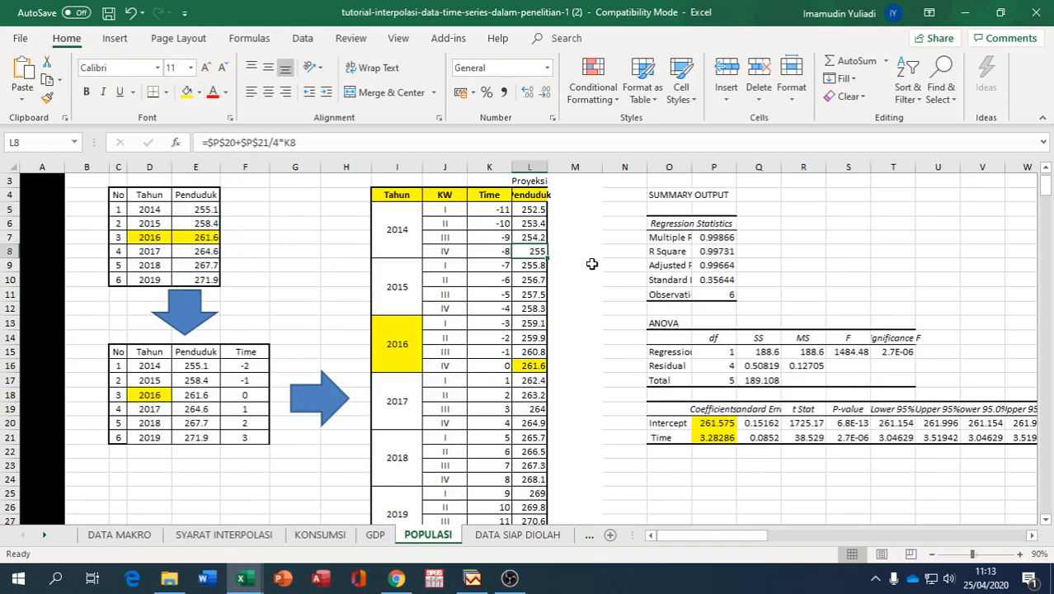
pyautogui.moveTo(546, 166); pyautogui.dragTo(548, 167)
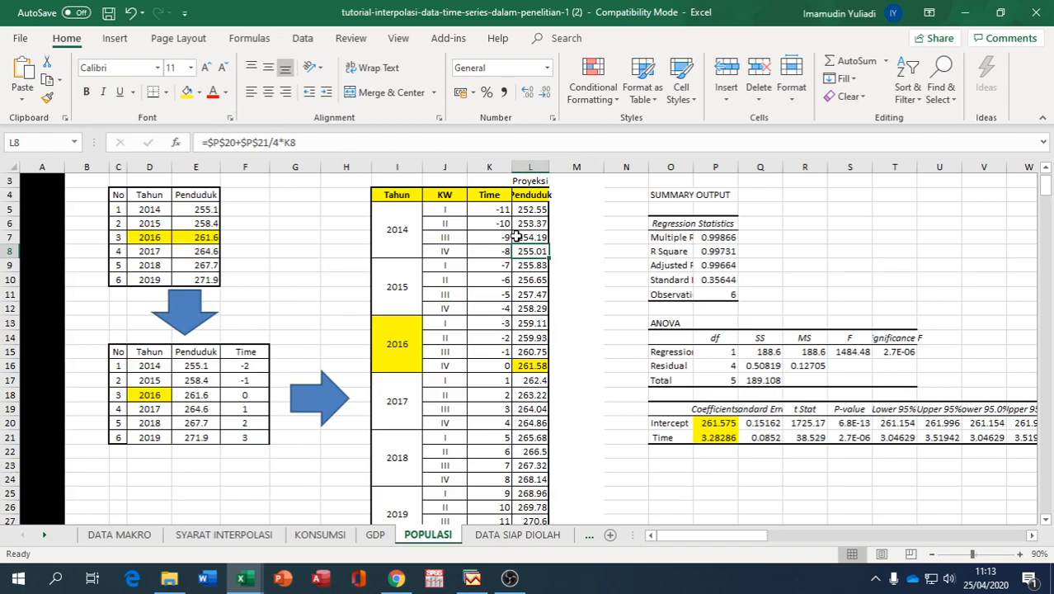
pyautogui.click(188, 92)
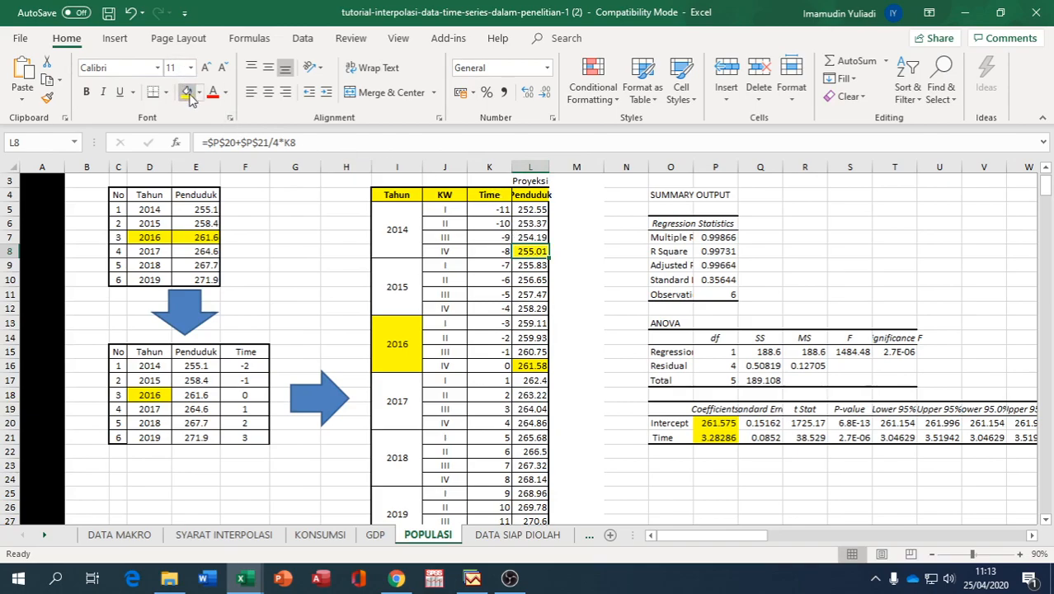
# Highlight the remaining quarter IV population projections in L12, L20, L24 and L28 with yellow fill.
pyautogui.click(205, 224)
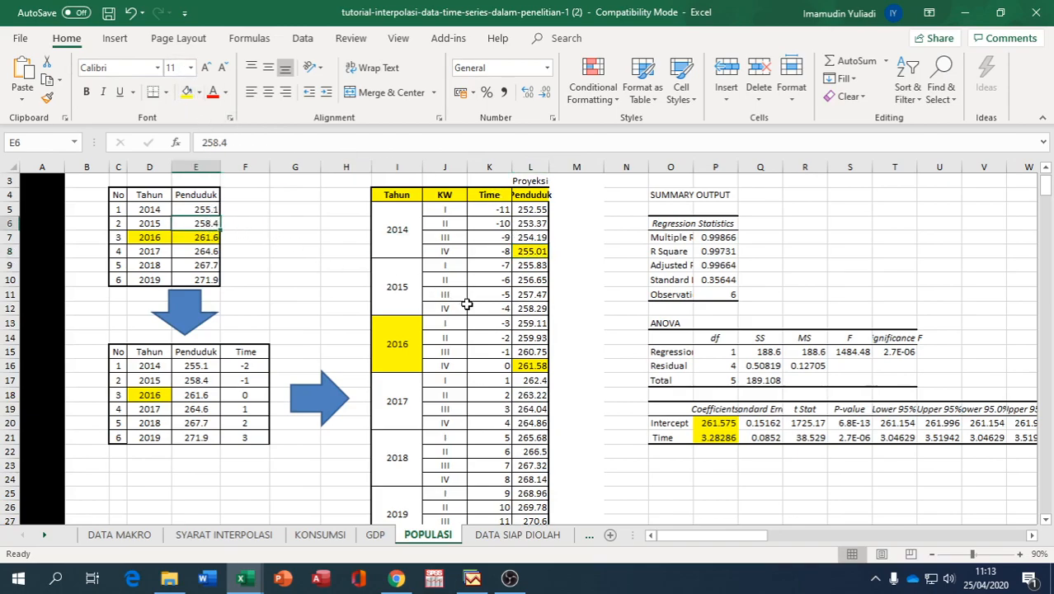
pyautogui.click(530, 310)
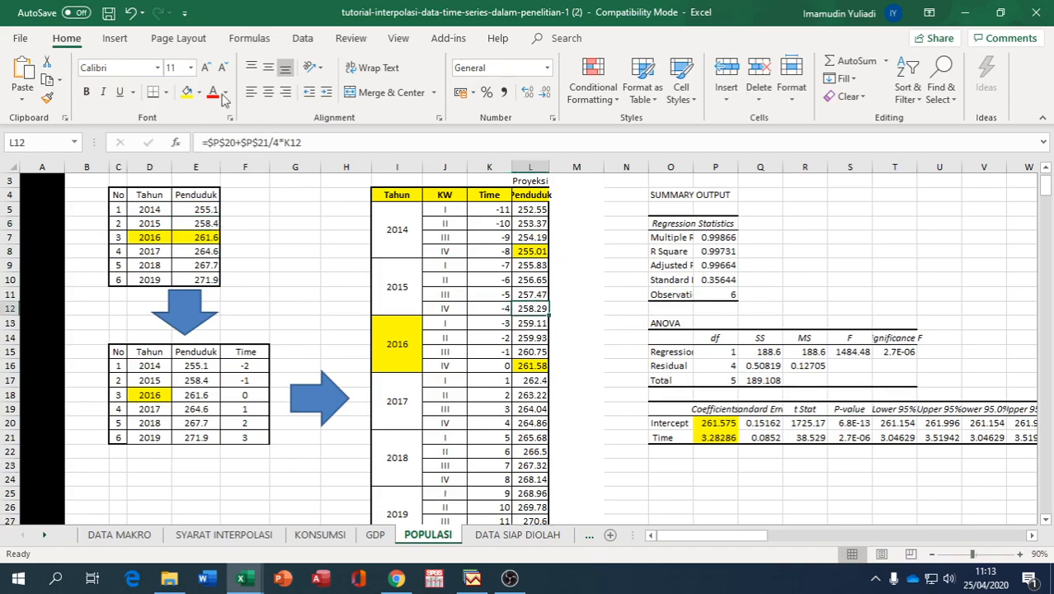
pyautogui.click(187, 94)
pyautogui.click(531, 422)
pyautogui.click(187, 93)
pyautogui.scroll(-1, 544, 346)
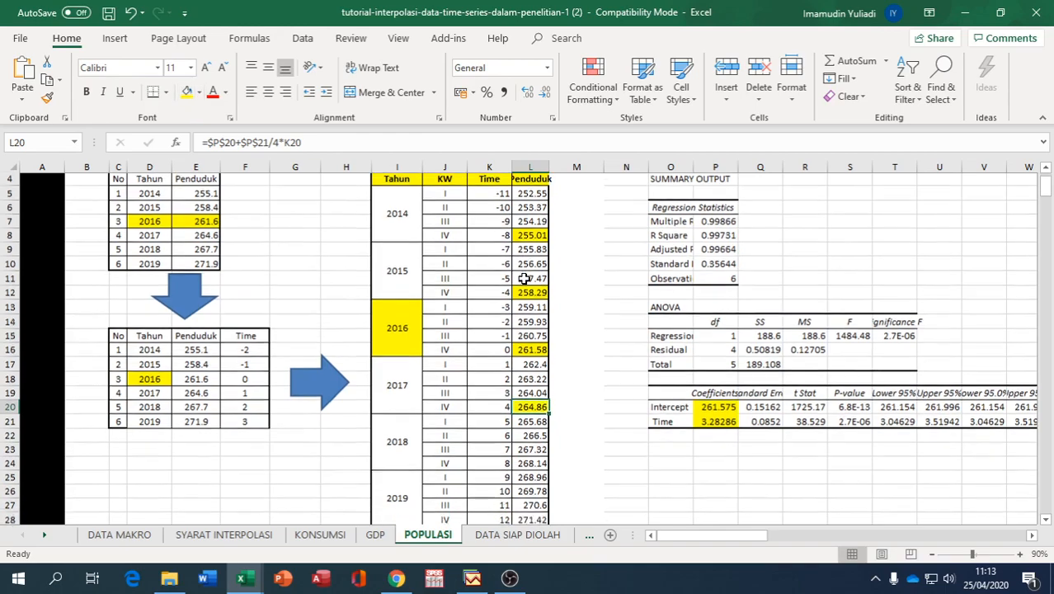
pyautogui.click(532, 435)
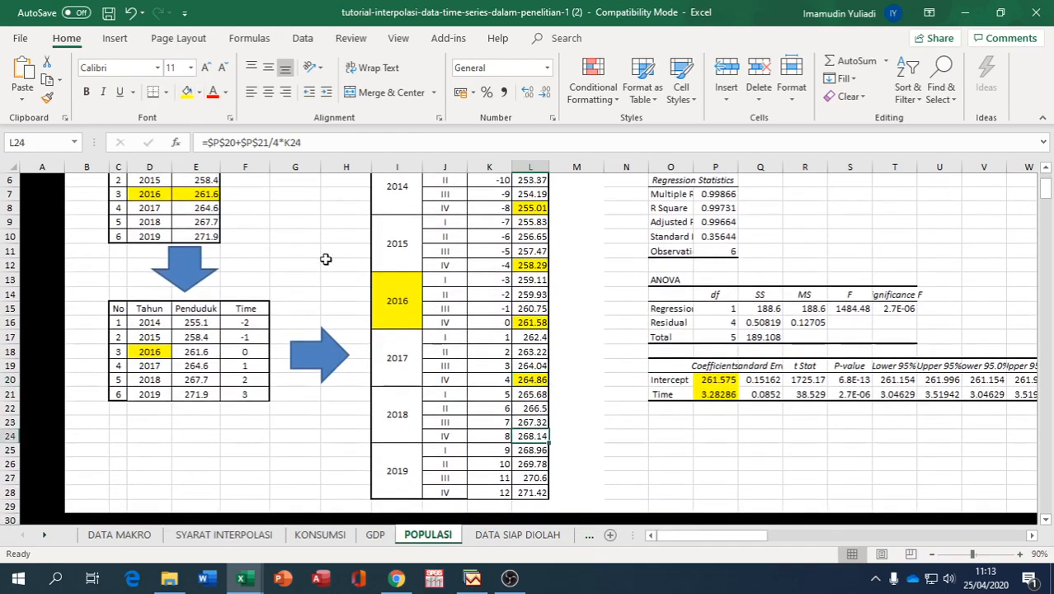
pyautogui.click(188, 97)
pyautogui.click(528, 491)
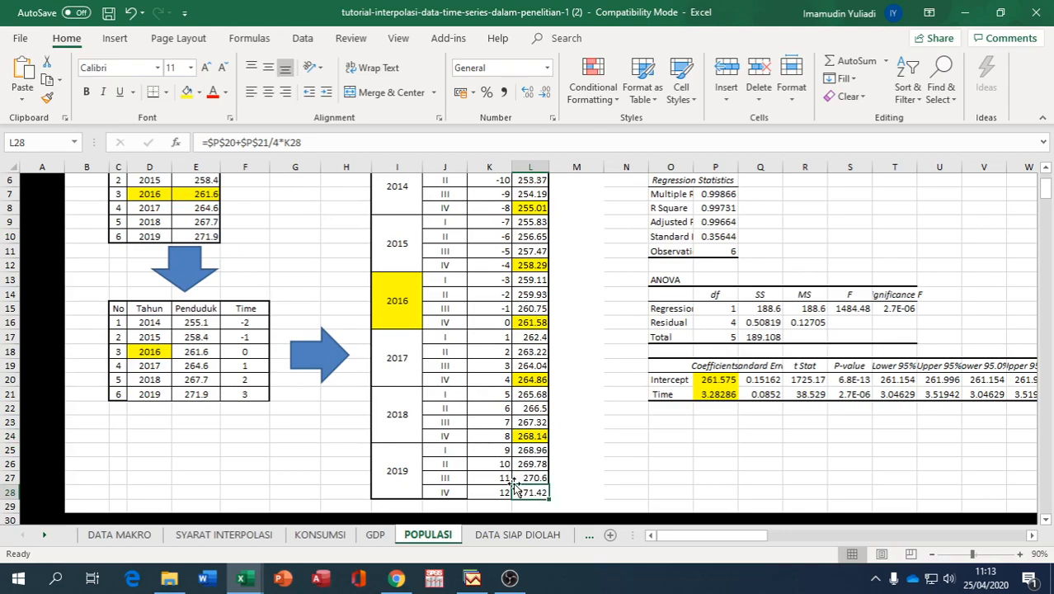
pyautogui.click(188, 94)
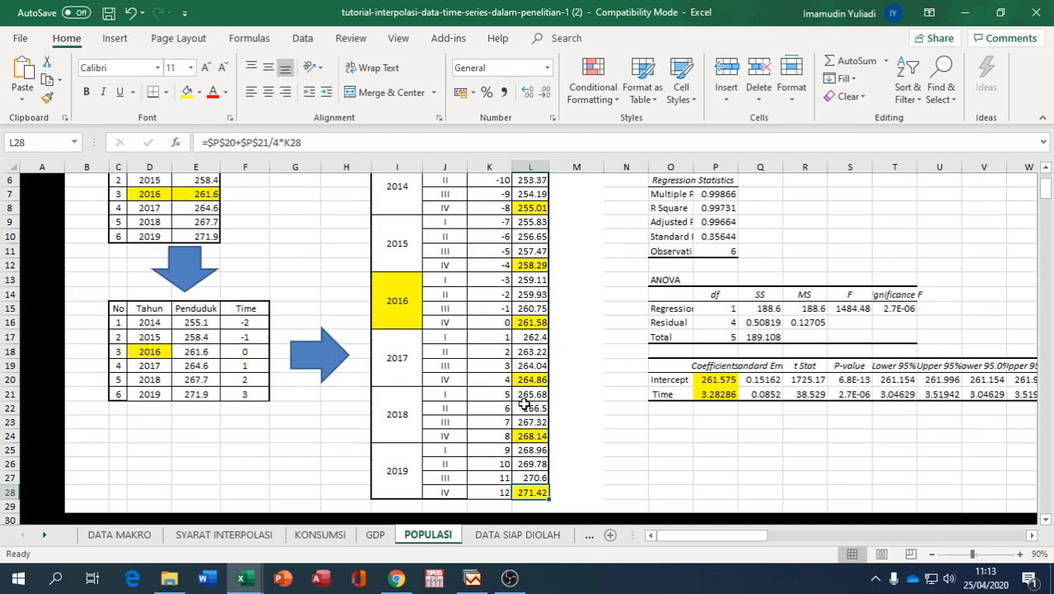
# On the DATA SIAP DIOLAH sheet, link the first KONSUMSI cell E4 to the projected consumption with =KONSUMSI!L6.
pyautogui.click(546, 537)
pyautogui.click(267, 232)
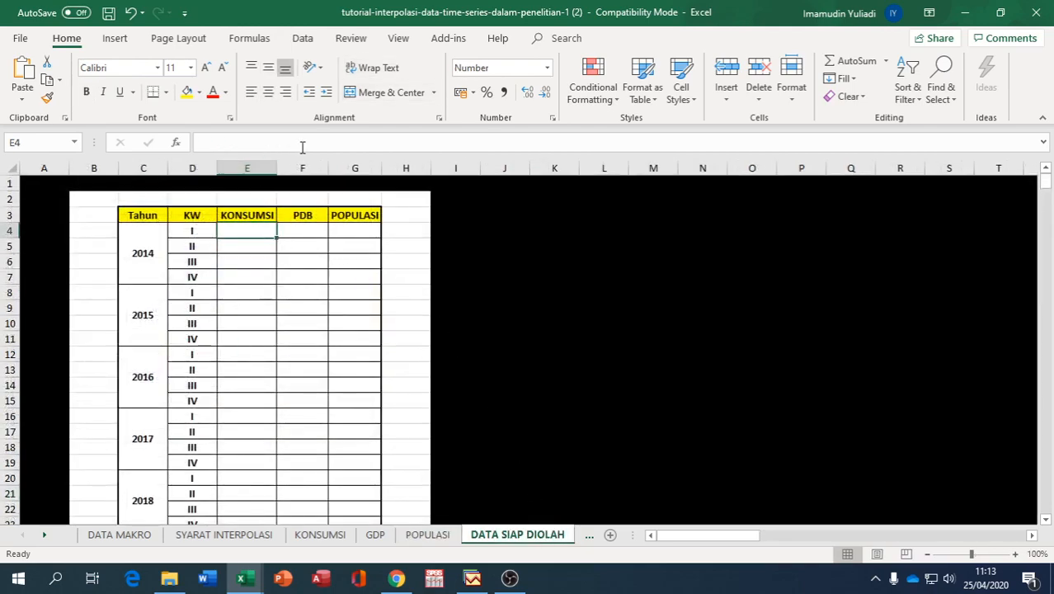
pyautogui.write('=')
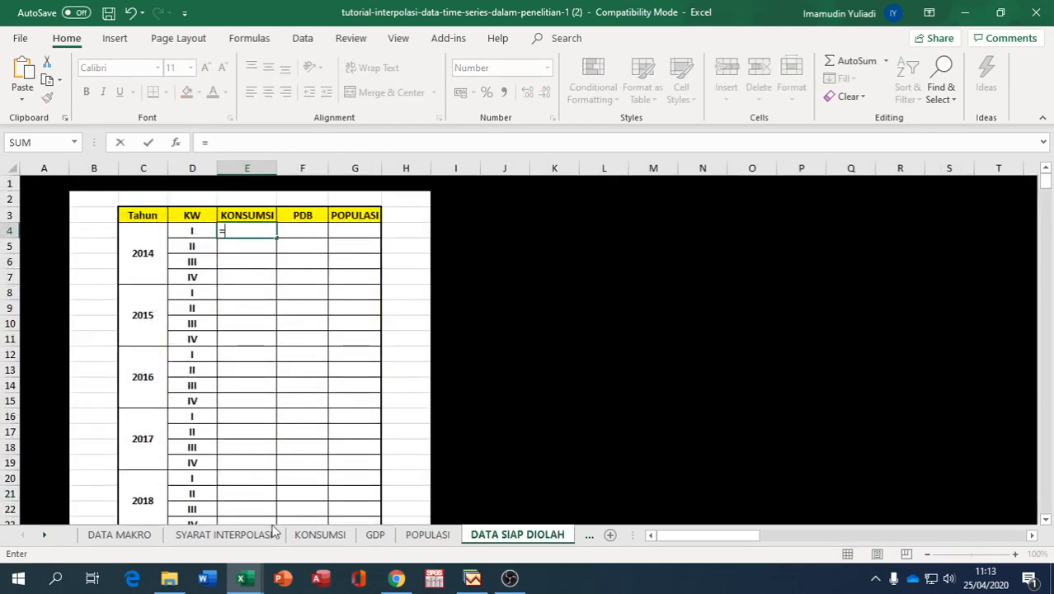
pyautogui.click(298, 536)
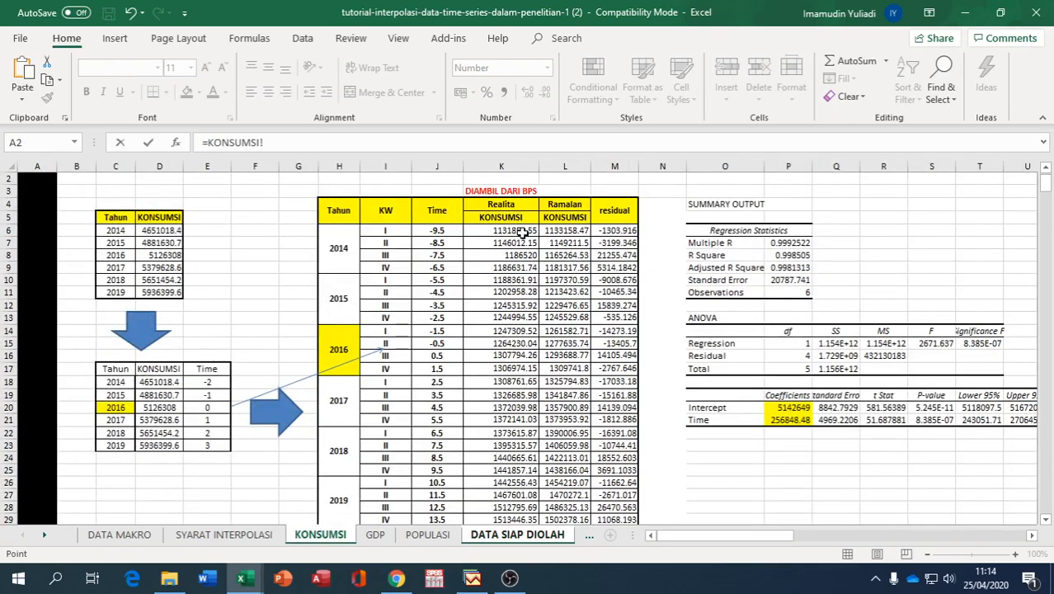
pyautogui.click(558, 230)
pyautogui.press('Return')
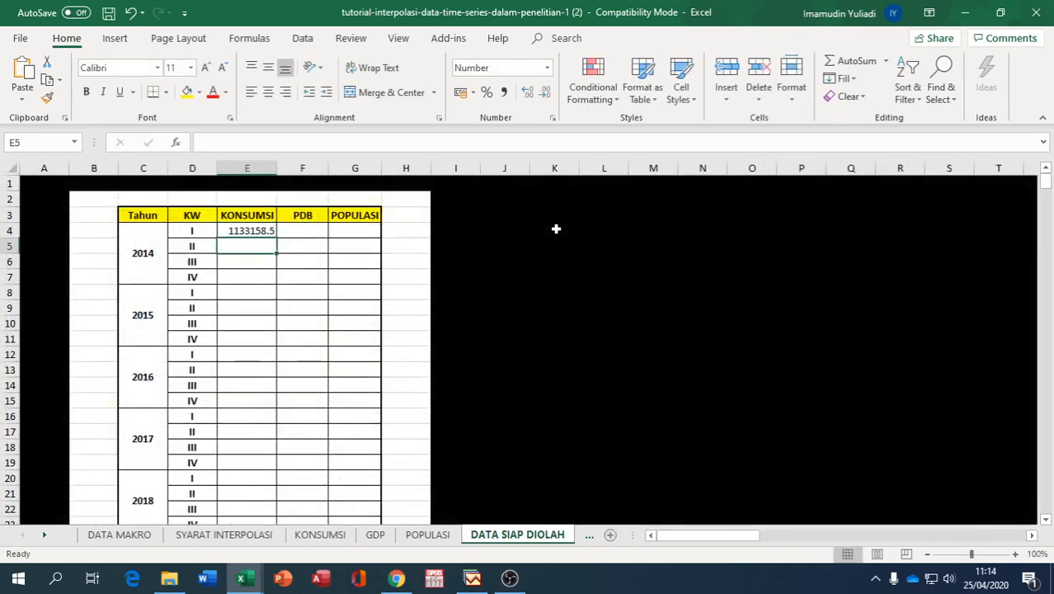
# Link the first PDB cell F4 to the projected value on the GDP sheet with =GDP!L7.
pyautogui.click(283, 231)
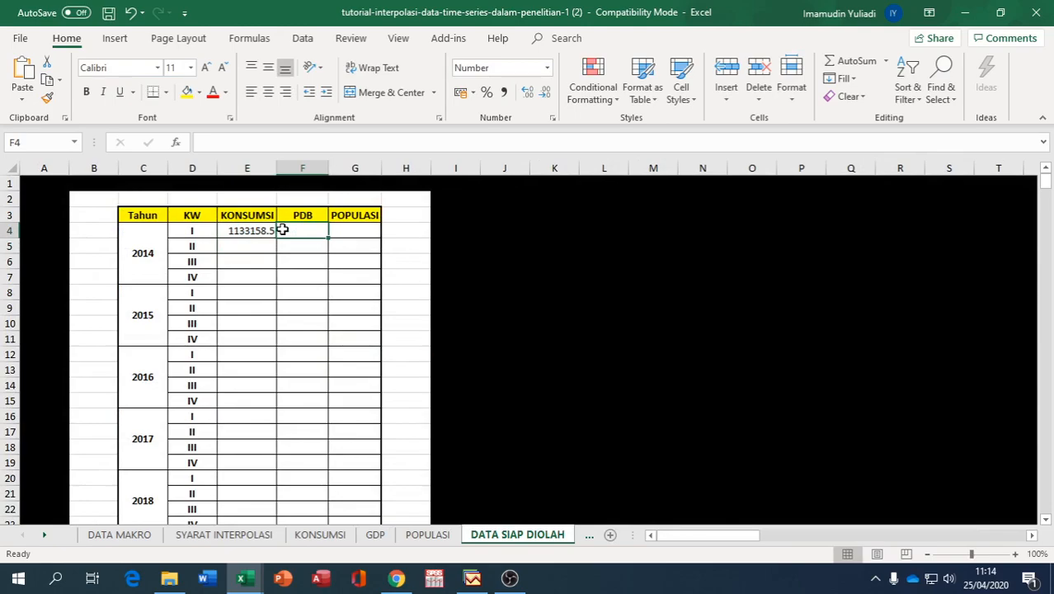
pyautogui.write('=')
pyautogui.click(384, 536)
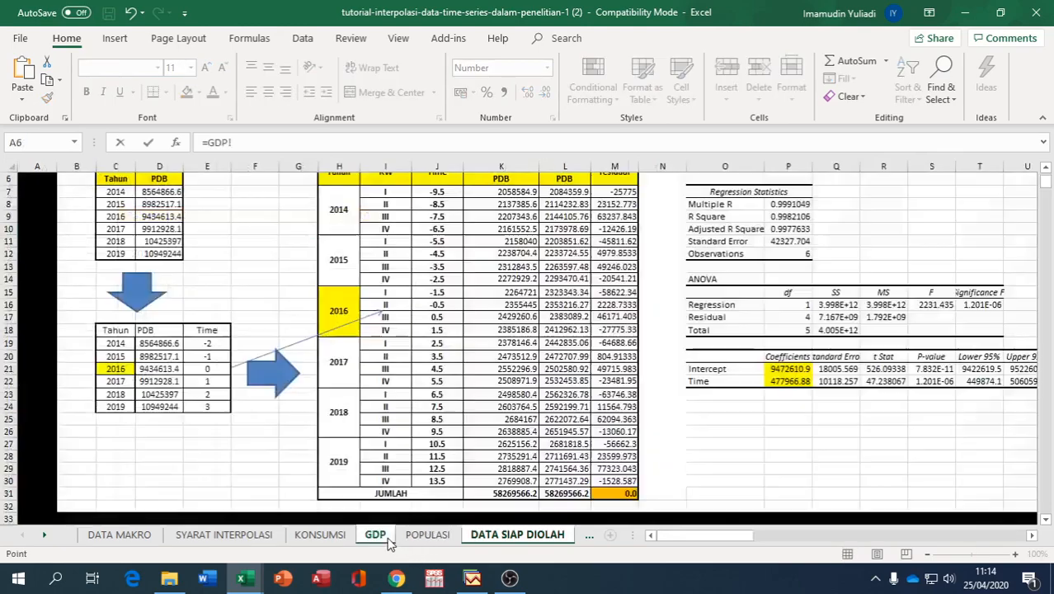
pyautogui.click(563, 190)
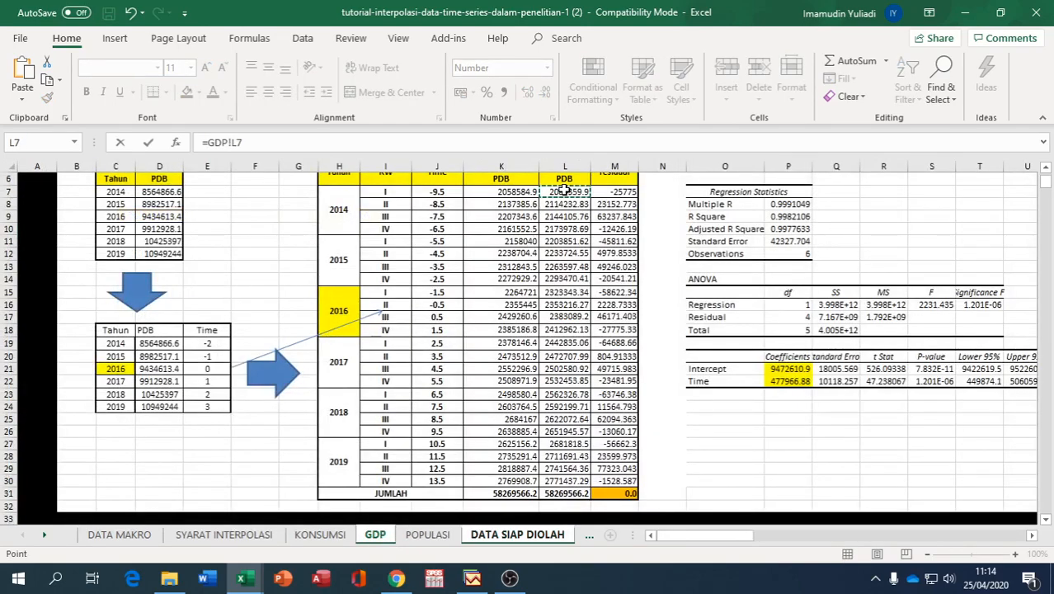
pyautogui.press('Return')
# Link the first POPULASI cell G4 to the 2014 quarter I projection in L5 of the POPULASI sheet.
pyautogui.click(363, 232)
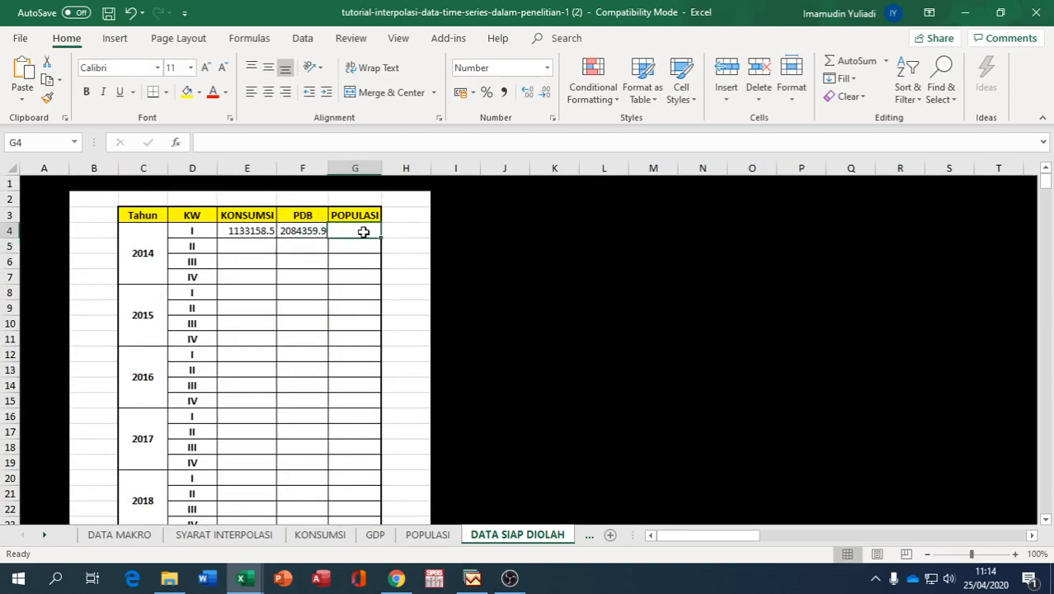
pyautogui.write('=')
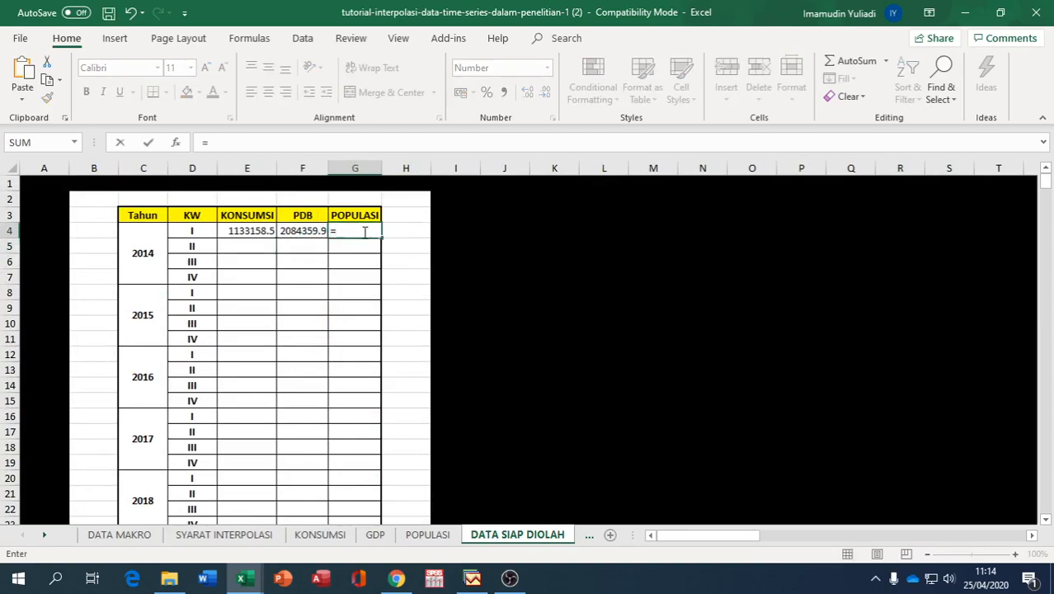
pyautogui.click(427, 535)
pyautogui.click(537, 206)
pyautogui.press('Return')
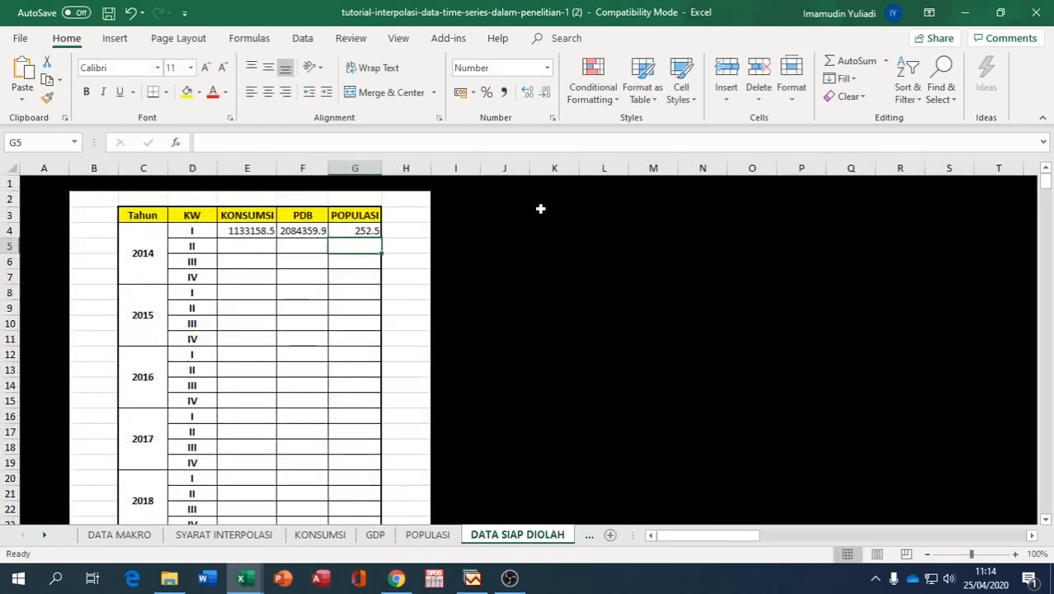
# Fill the linked formulas in E4:G4 down to row 27, and copy the range E3:G27 including its headers.
pyautogui.moveTo(261, 230); pyautogui.dragTo(382, 503)
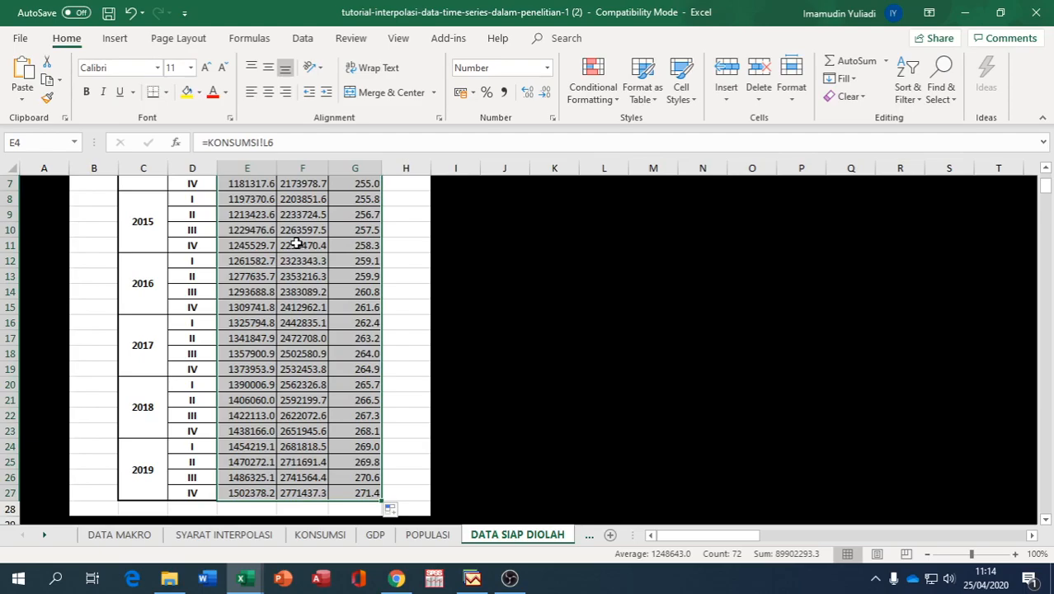
pyautogui.scroll(2, 306, 262)
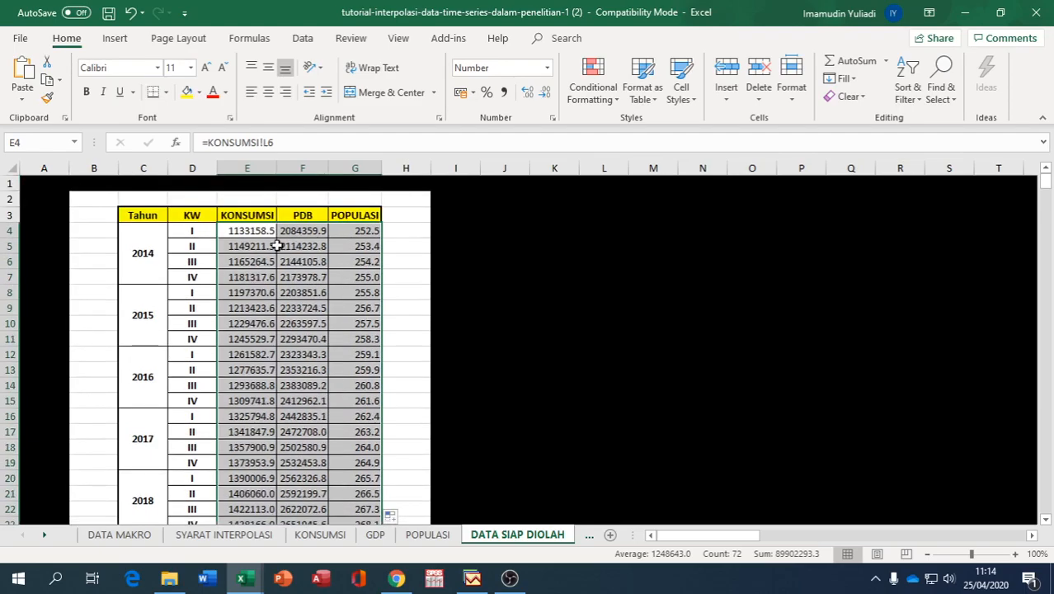
pyautogui.moveTo(250, 215); pyautogui.dragTo(348, 480)
pyautogui.rightClick(291, 301)
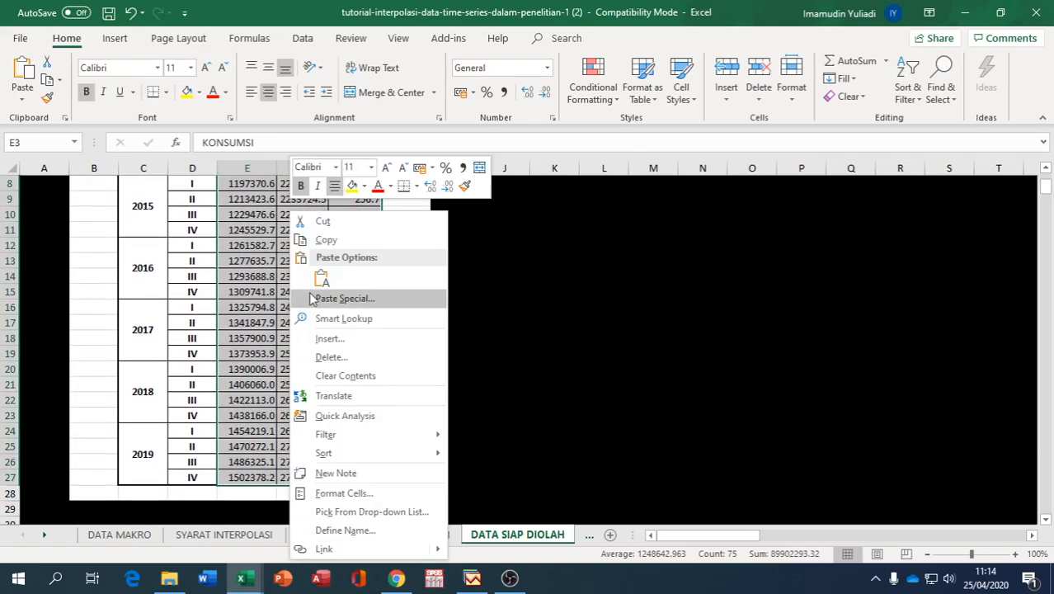
pyautogui.click(324, 242)
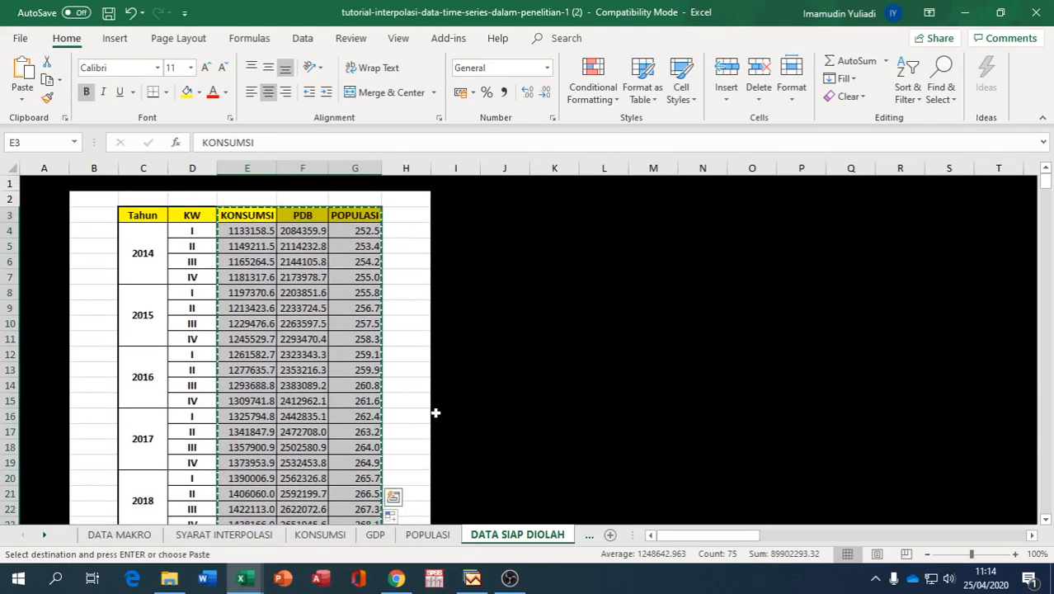
# Switch to EViews and close the open PDB series and the untitled workfile.
pyautogui.click(473, 578)
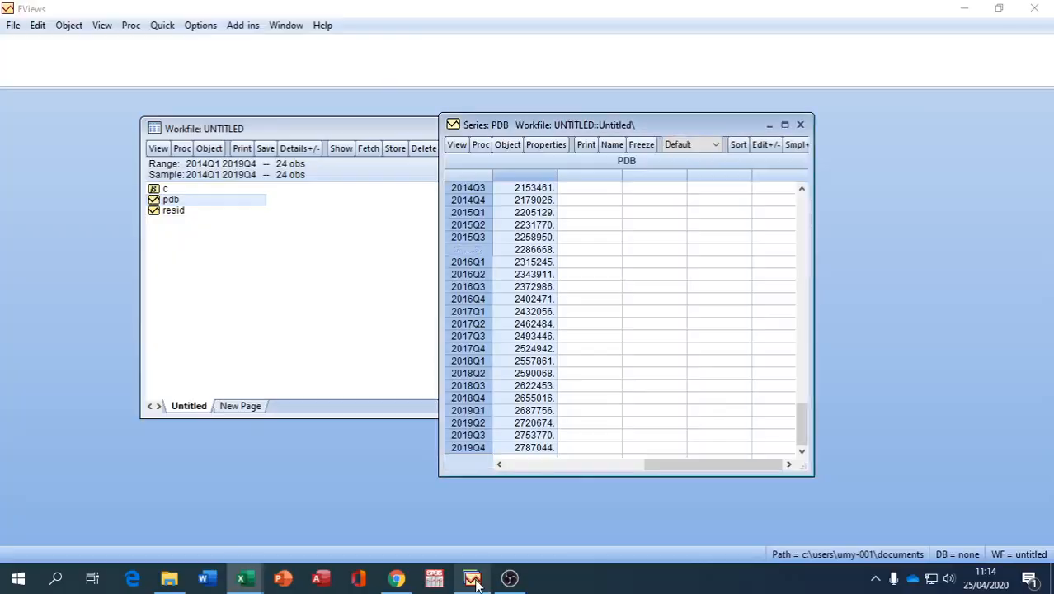
pyautogui.click(801, 124)
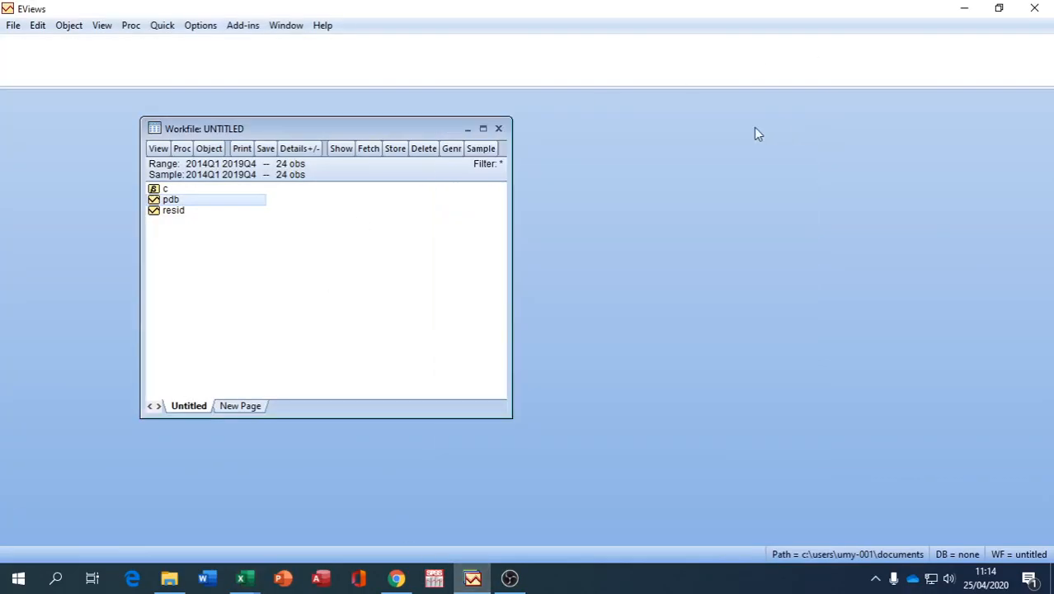
pyautogui.click(498, 128)
pyautogui.click(511, 320)
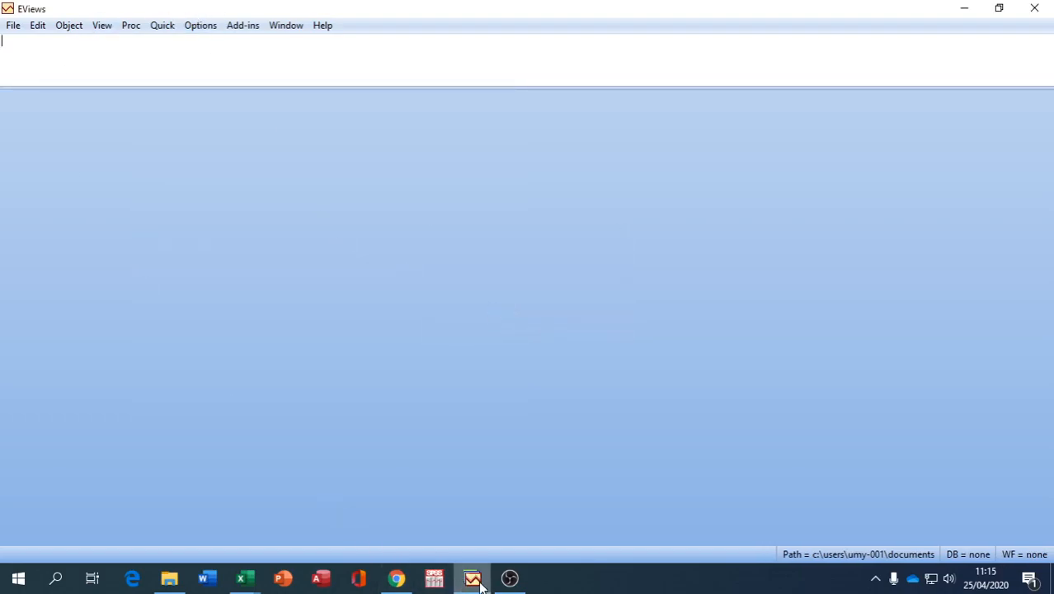
# Return to the interpolation workbook to review the copied quarterly table through 2019, and switch back to EViews.
pyautogui.click(242, 581)
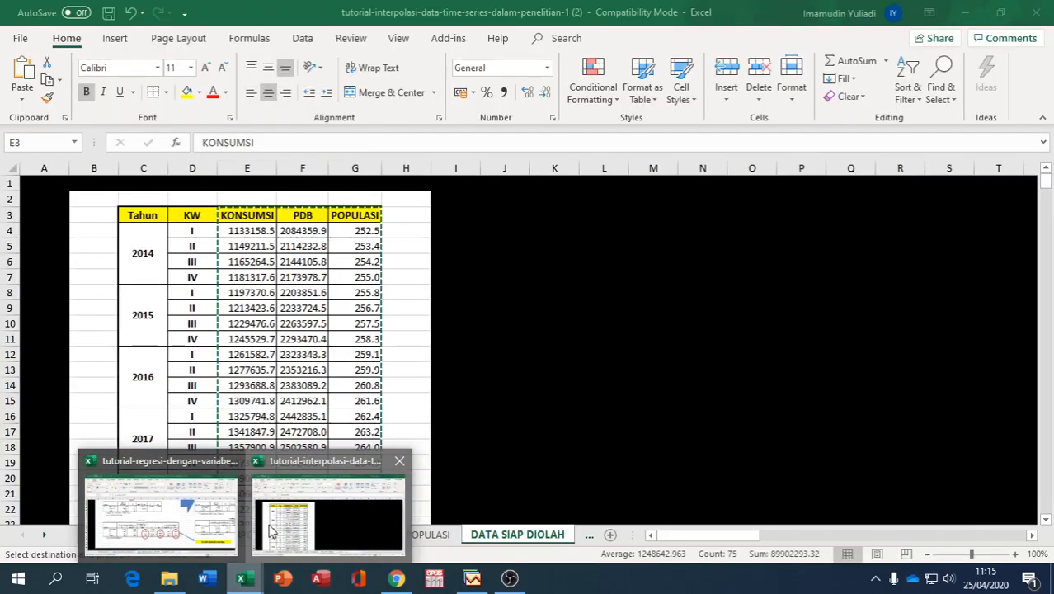
pyautogui.click(267, 525)
pyautogui.scroll(-2, 165, 407)
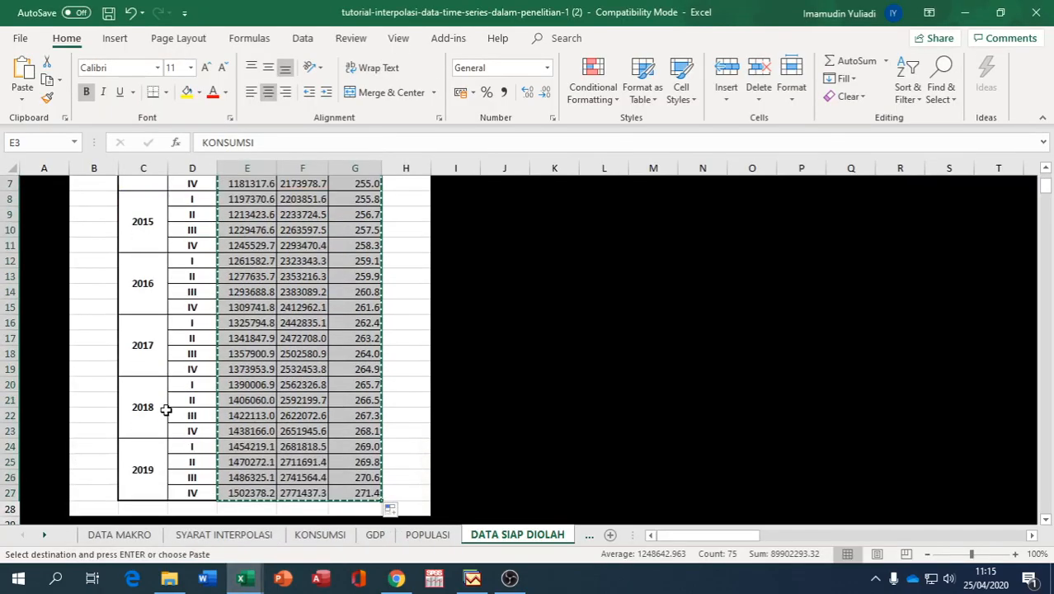
pyautogui.click(471, 580)
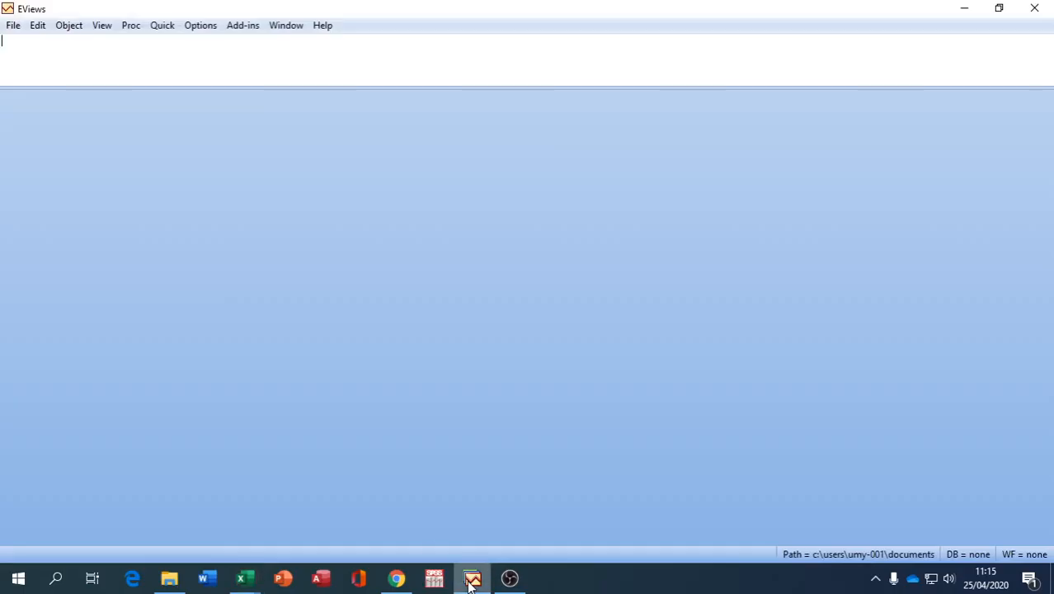
# Create a new dated workfile with quarterly frequency, starting in 2014 and ending in 2019.
pyautogui.click(13, 27)
pyautogui.moveTo(12, 42)
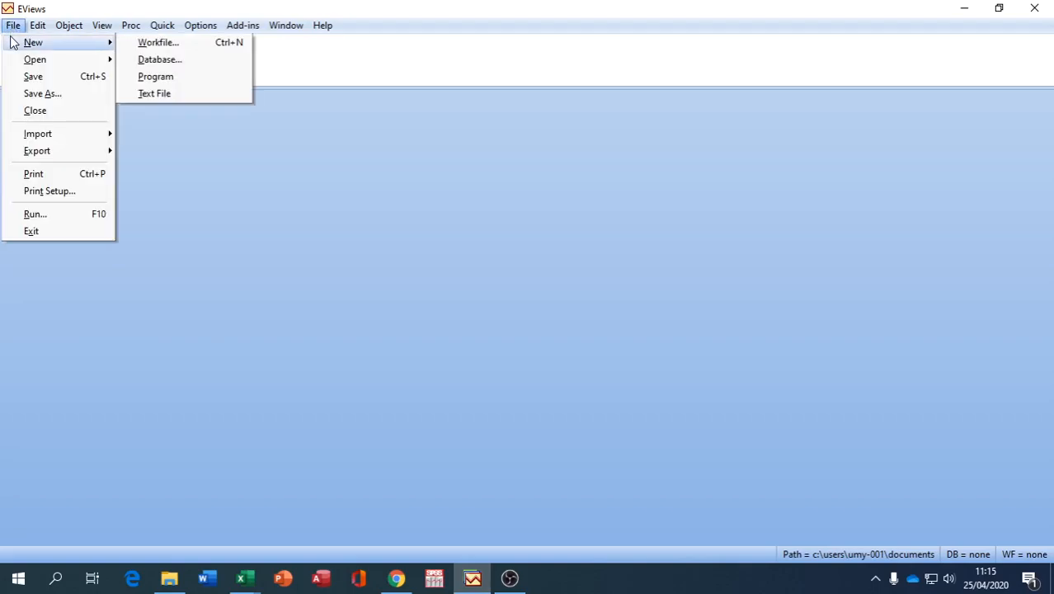
pyautogui.click(140, 41)
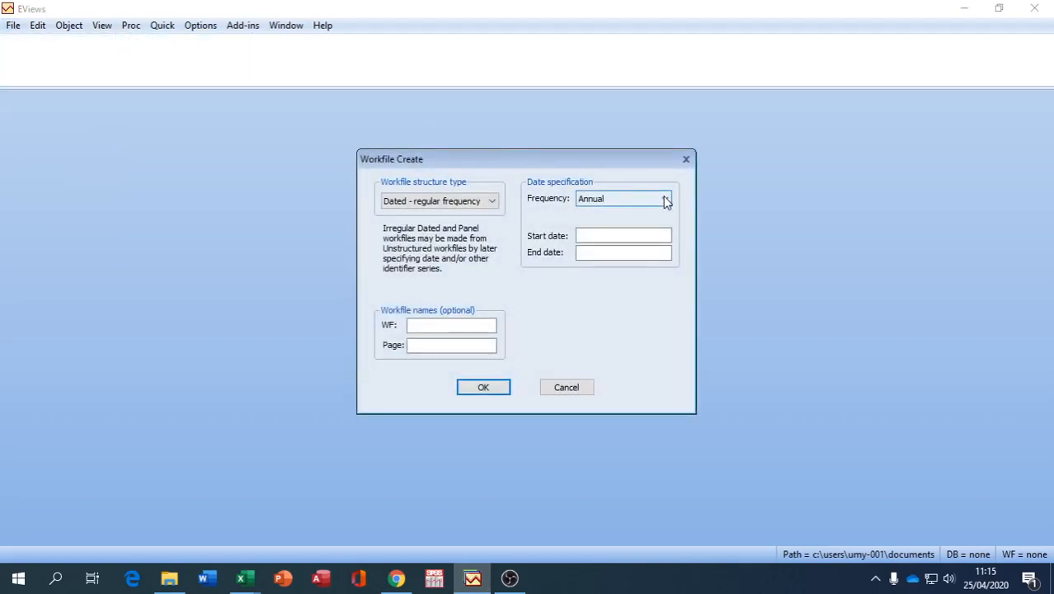
pyautogui.click(665, 200)
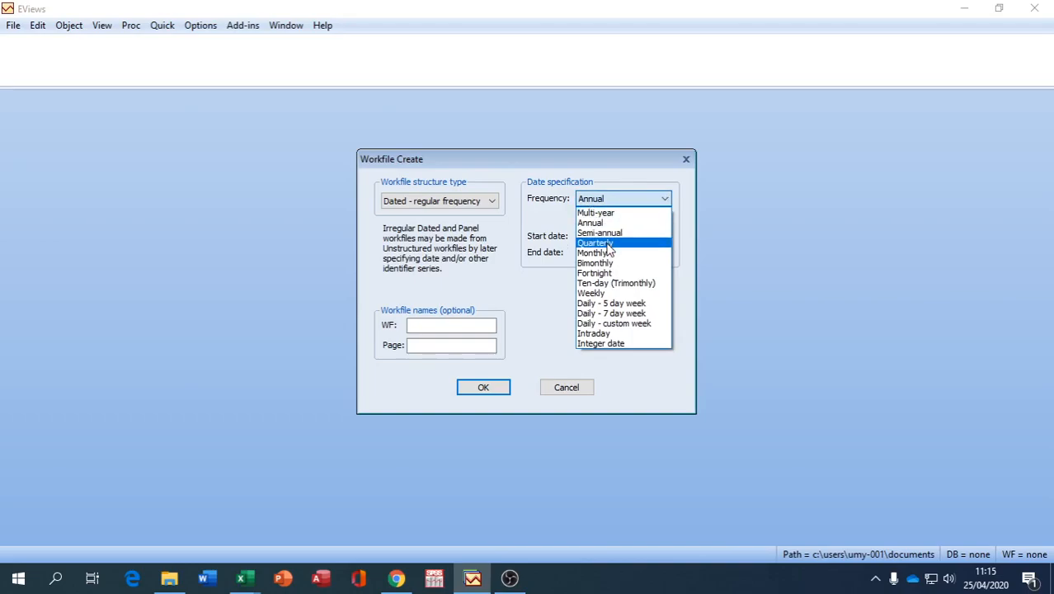
pyautogui.click(604, 240)
pyautogui.click(603, 237)
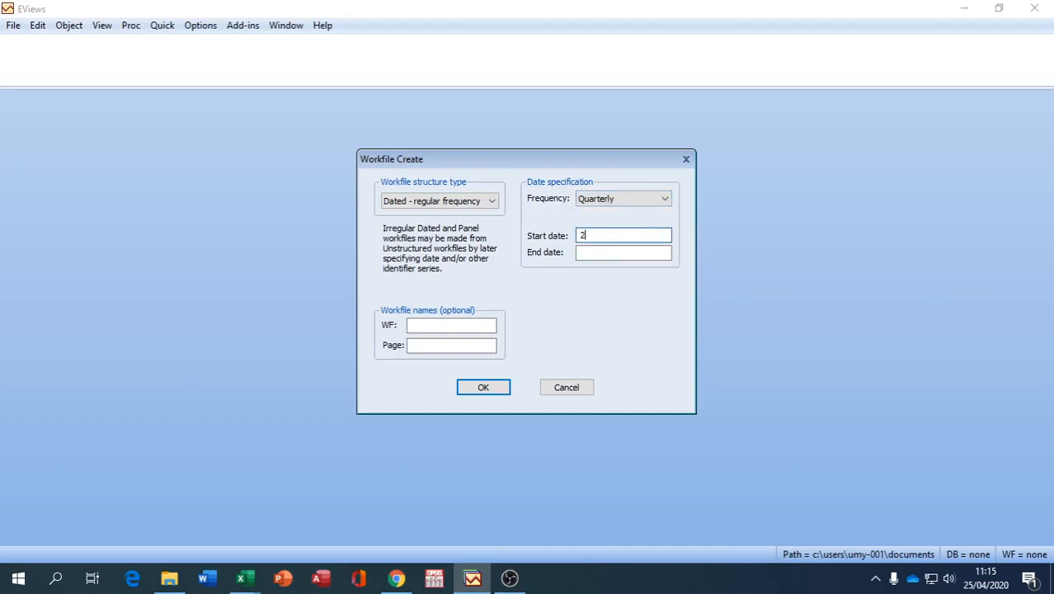
pyautogui.click(592, 253)
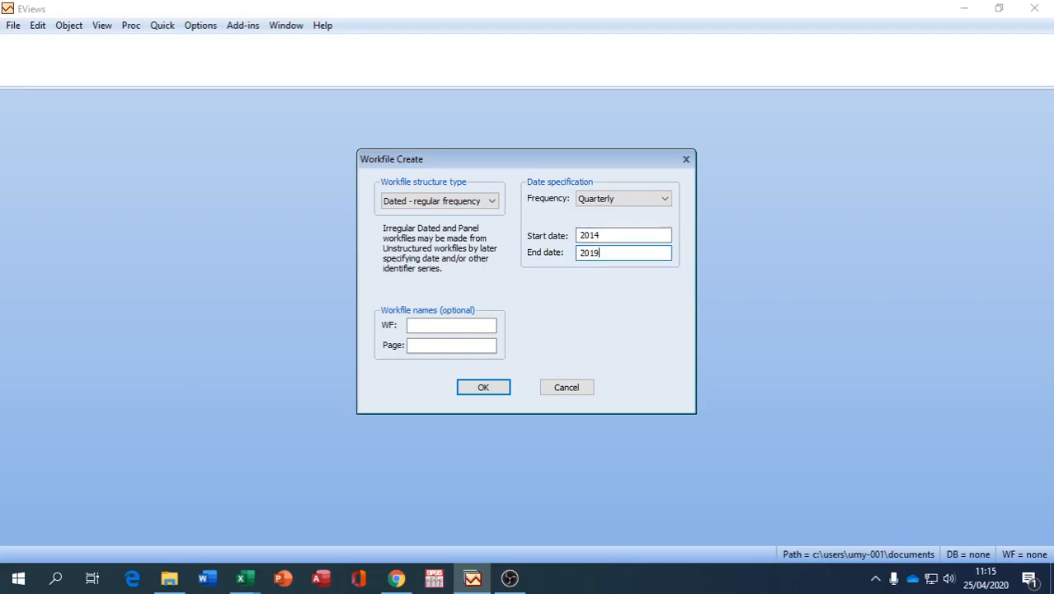
pyautogui.click(483, 388)
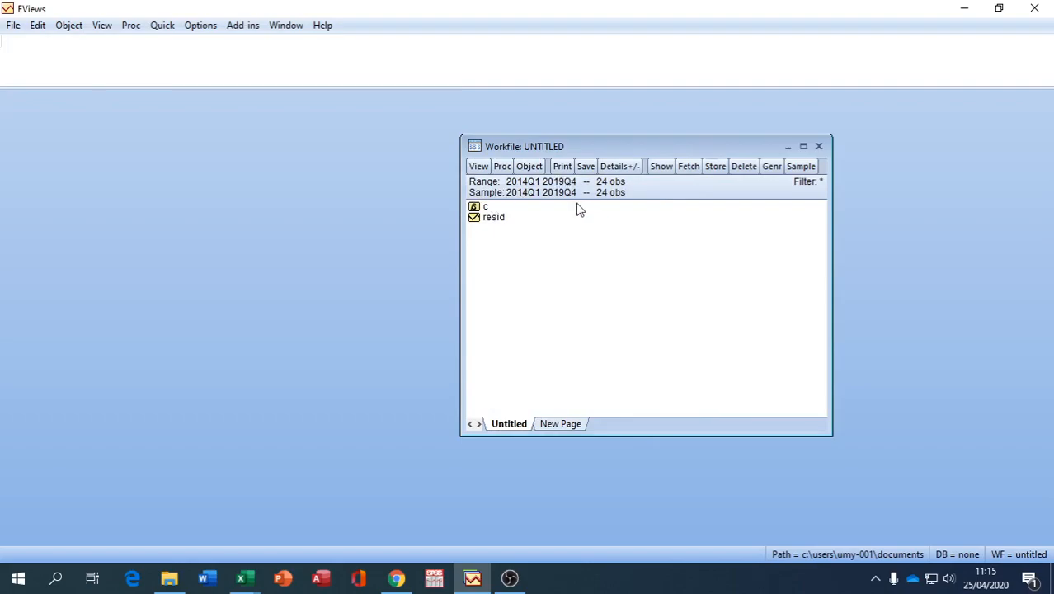
# Open an empty group and paste the copied KONSUMSI, PDB and POPULASI data with headers, starting in the first column's obs header cell.
pyautogui.click(161, 25)
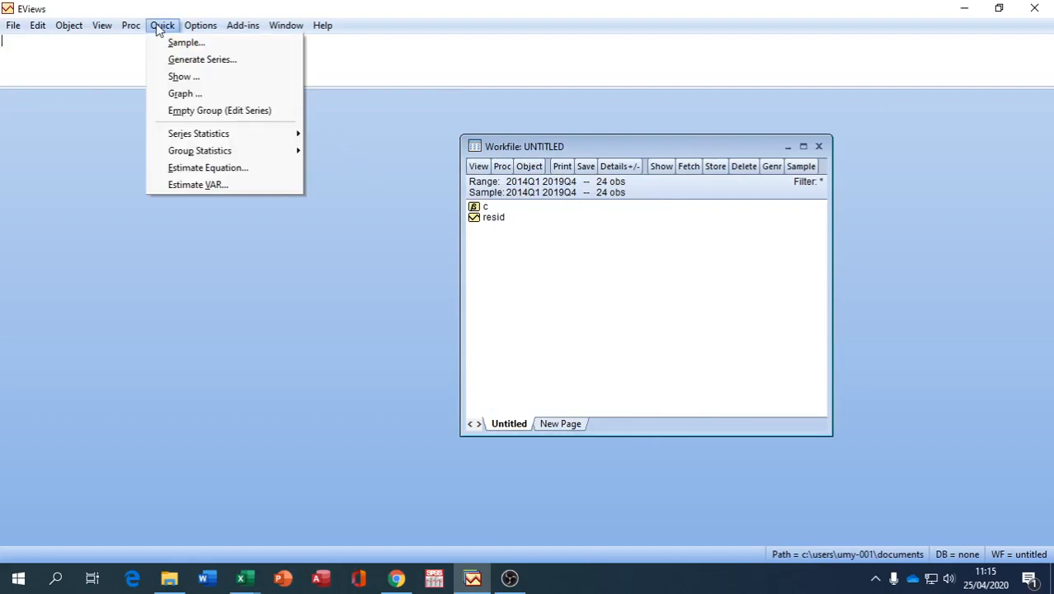
pyautogui.click(188, 112)
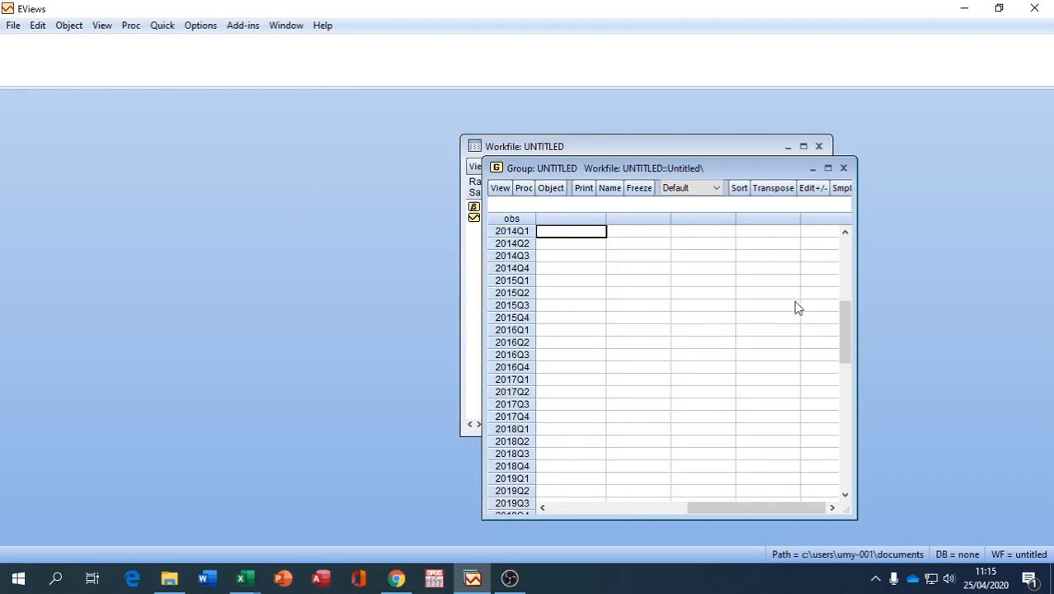
pyautogui.moveTo(850, 338); pyautogui.dragTo(846, 243)
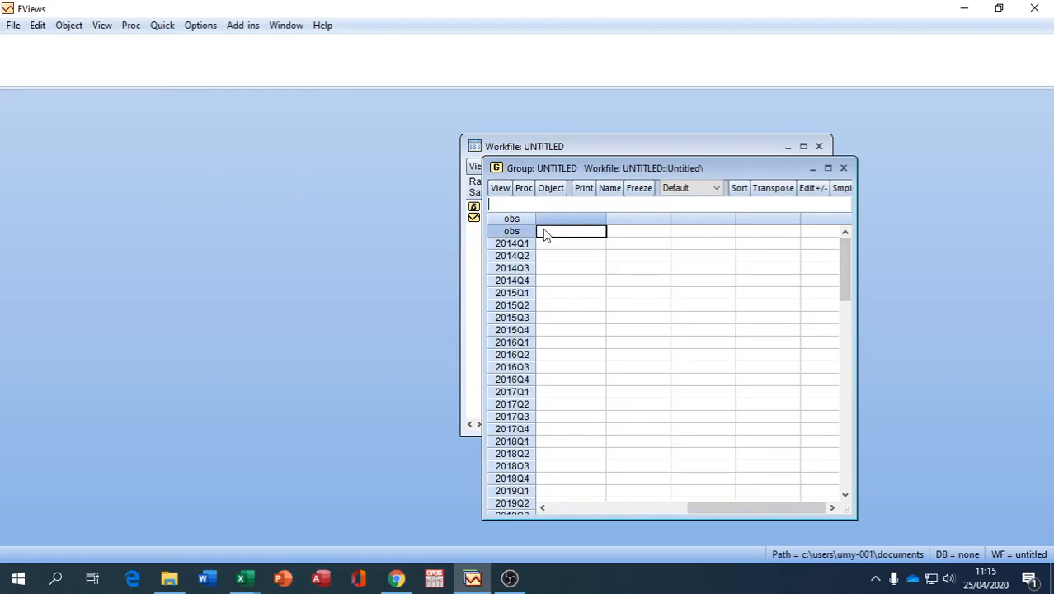
pyautogui.rightClick(550, 237)
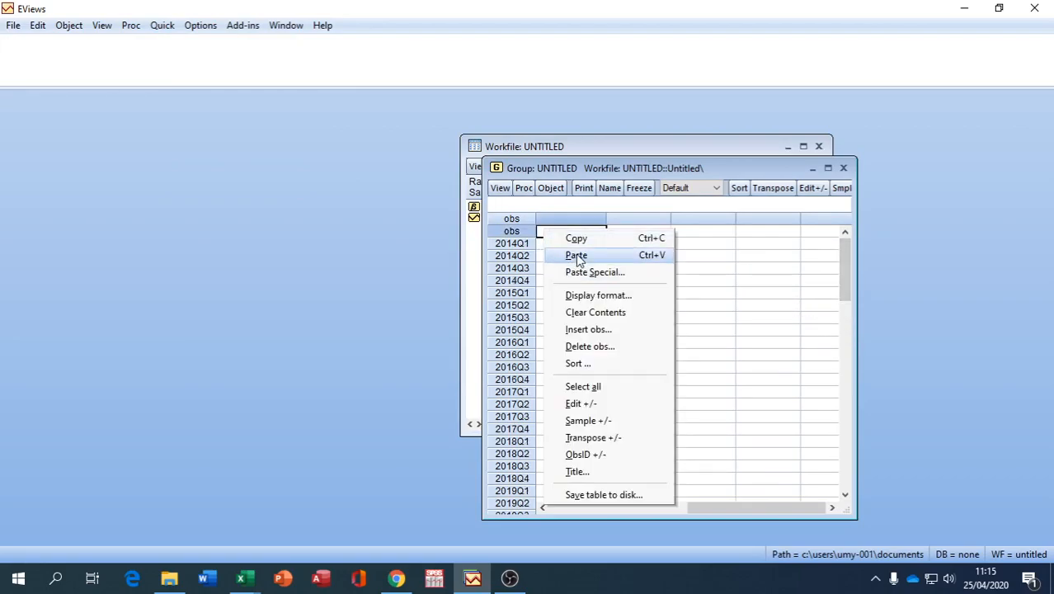
pyautogui.click(575, 255)
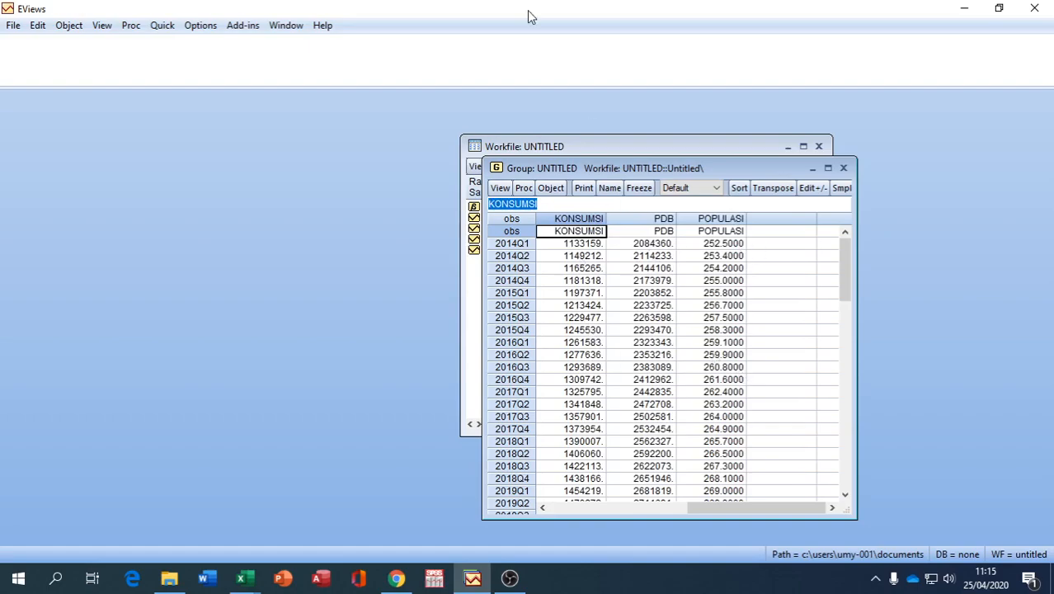
# Make a least squares equation from the group, with KONSUMSI regressed on PDB, POPULASI and a constant.
pyautogui.click(524, 188)
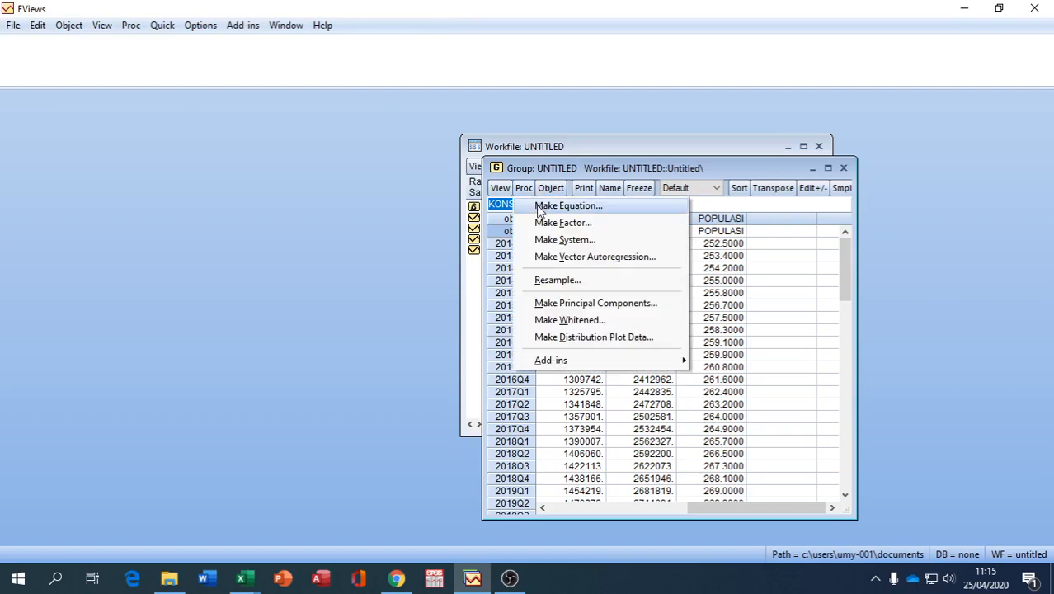
pyautogui.click(540, 207)
pyautogui.click(596, 425)
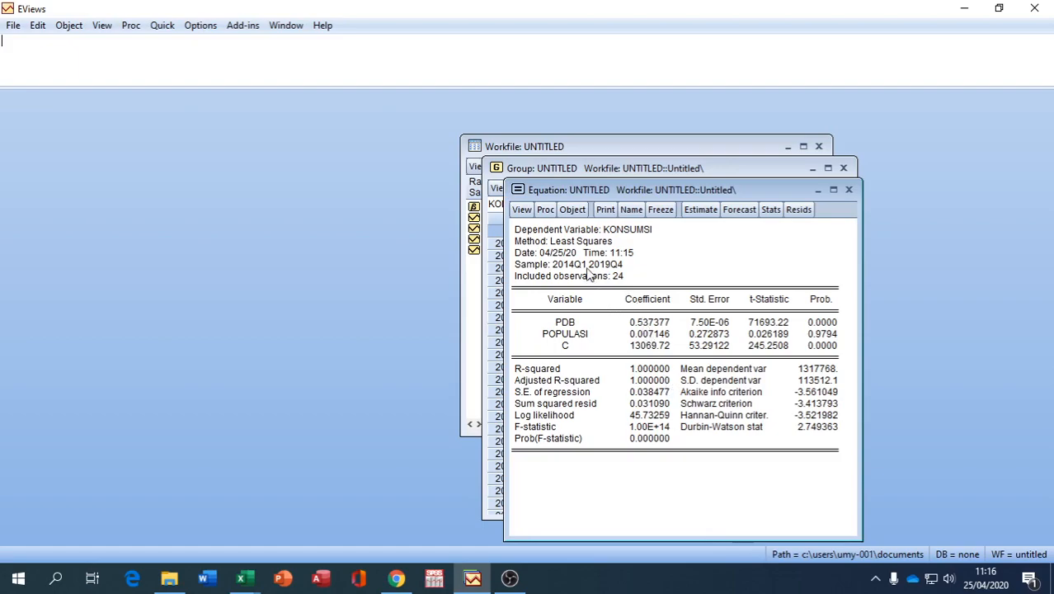
# Re-estimate the equation by least squares with PDB as the dependent variable, using the specification "pdb konsumsi populasi c".
pyautogui.click(547, 211)
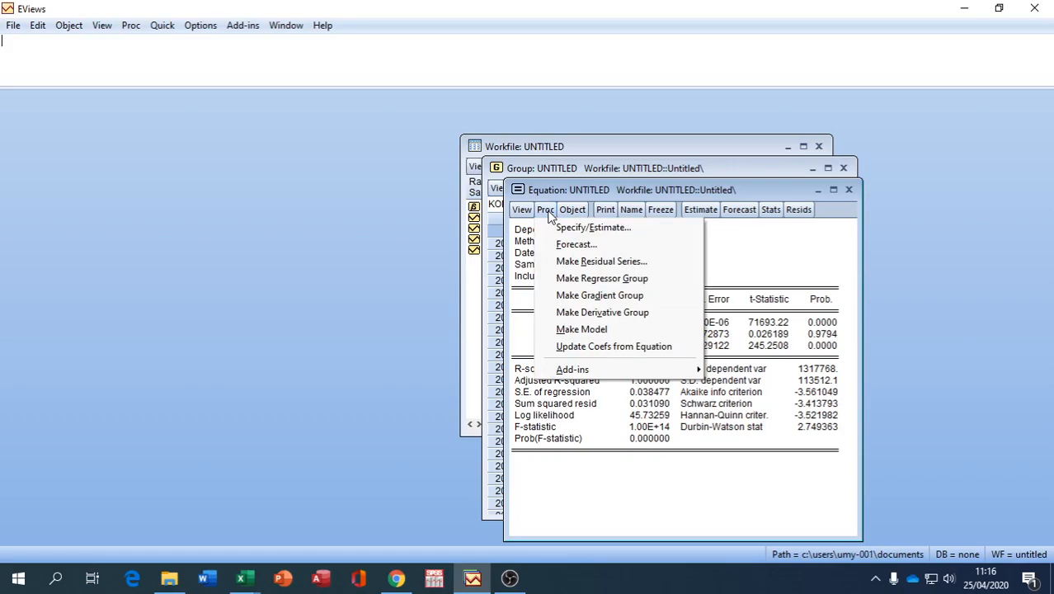
pyautogui.click(699, 211)
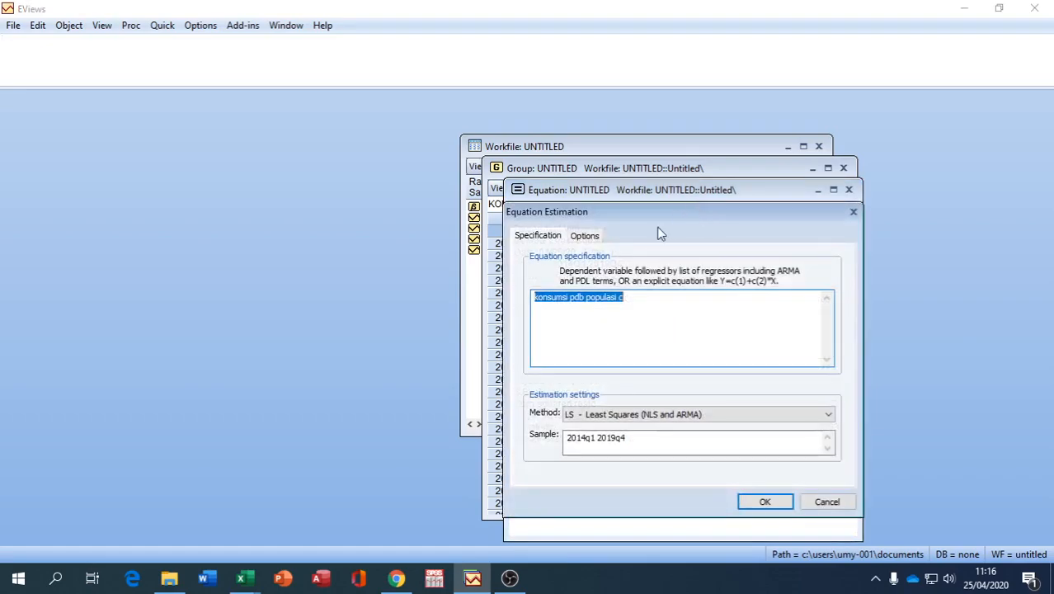
pyautogui.click(585, 298)
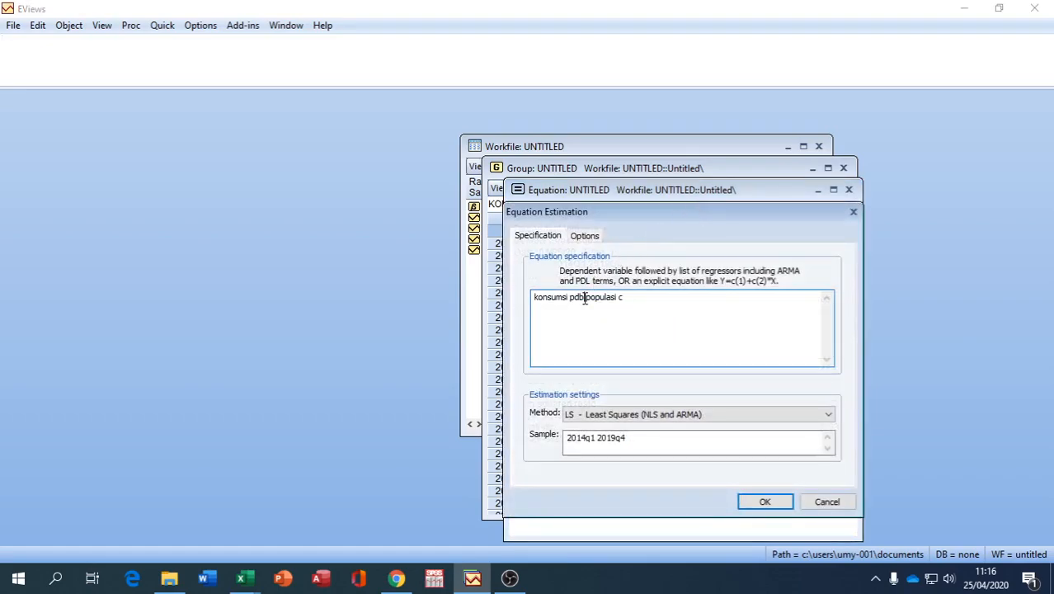
pyautogui.press('BackSpace')
pyautogui.press('BackSpace')
pyautogui.press('BackSpace')
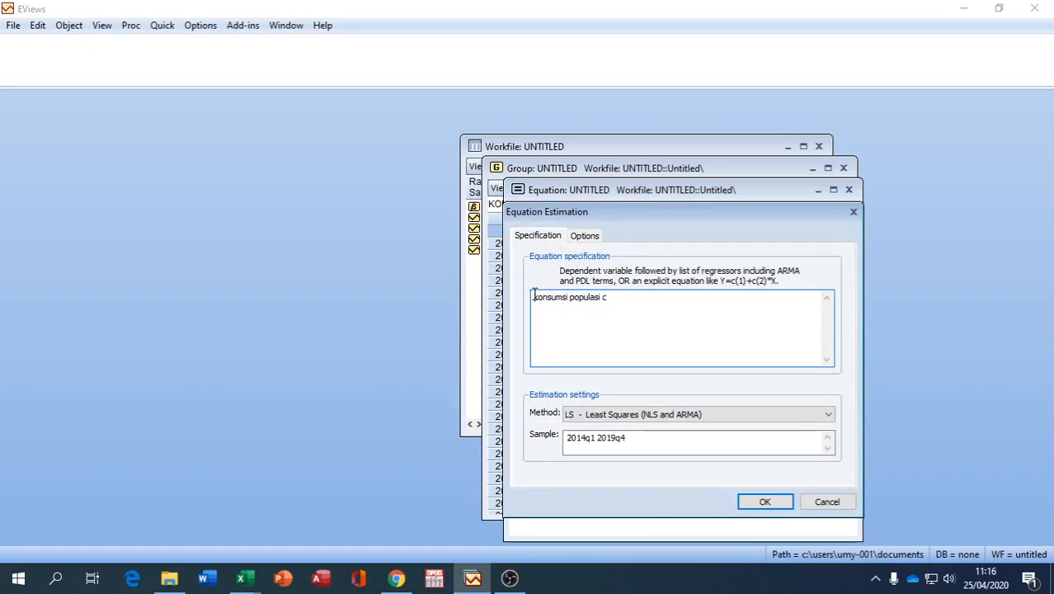
pyautogui.write('pdb')
pyautogui.click(759, 500)
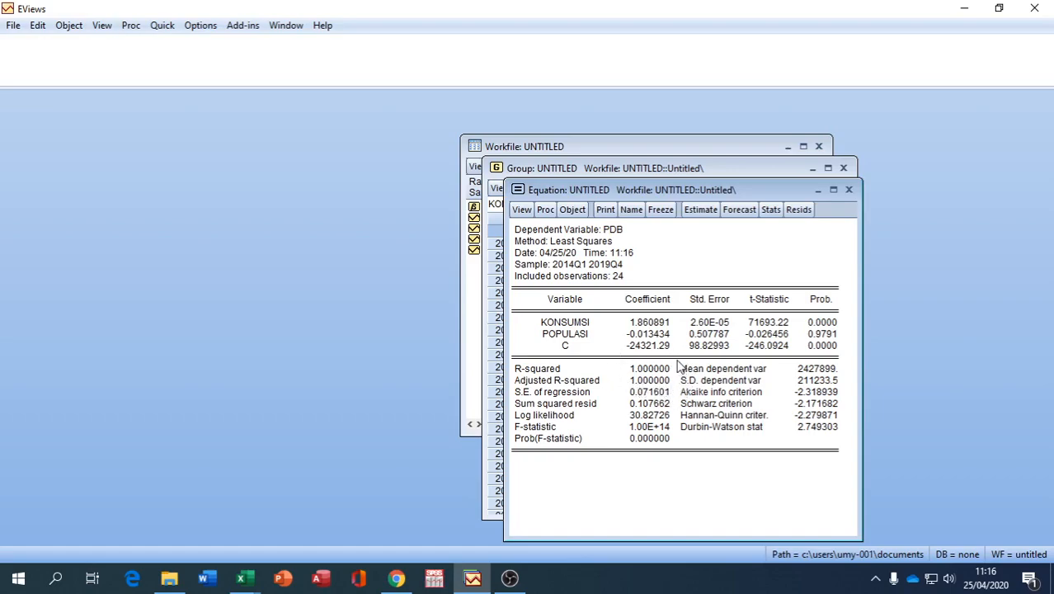
# Try to re-estimate the equation with POPULASI as the dependent variable, using the specification "populasi pdb konsumsi c".
pyautogui.click(543, 211)
pyautogui.click(700, 210)
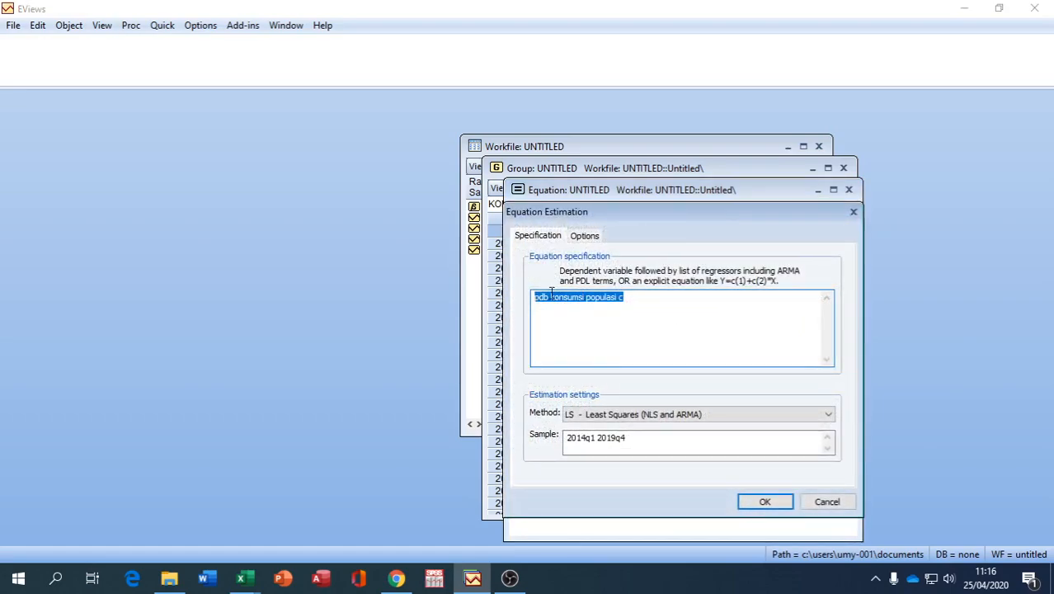
pyautogui.click(617, 297)
pyautogui.press('BackSpace')
pyautogui.press('BackSpace')
pyautogui.press('BackSpace')
pyautogui.press('BackSpace')
pyautogui.press('BackSpace')
pyautogui.press('BackSpace')
pyautogui.press('BackSpace')
pyautogui.press('BackSpace')
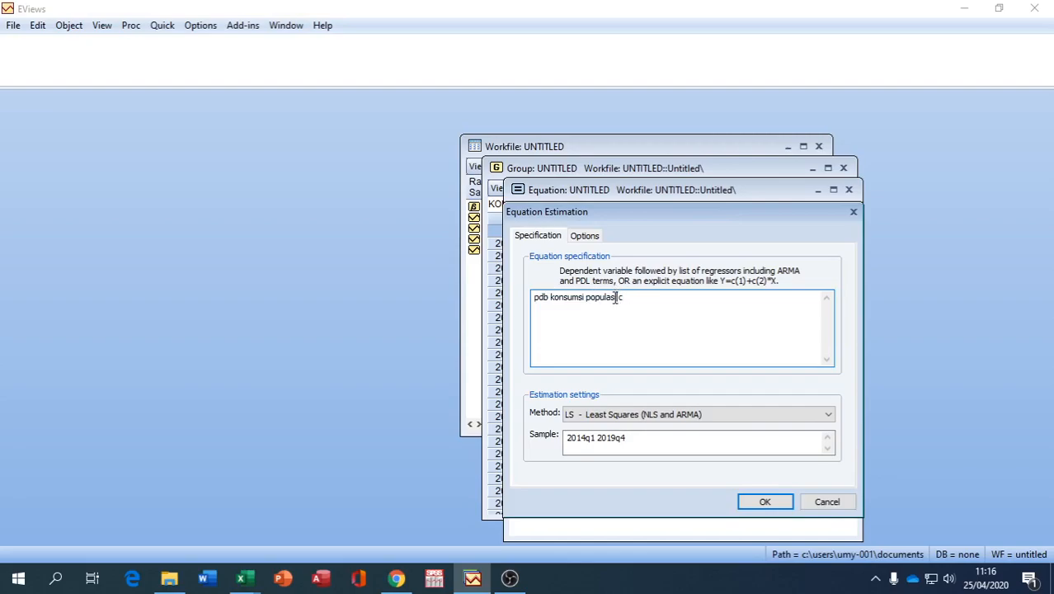
pyautogui.press('BackSpace')
pyautogui.press('Left')
pyautogui.press('Left')
pyautogui.press('Left')
pyautogui.press('Left')
pyautogui.press('Left')
pyautogui.press('Left')
pyautogui.press('Left')
pyautogui.press('Left')
pyautogui.press('Left')
pyautogui.press('Left')
pyautogui.press('Left')
pyautogui.press('Left')
pyautogui.press('Left')
pyautogui.write('populasi pdb')
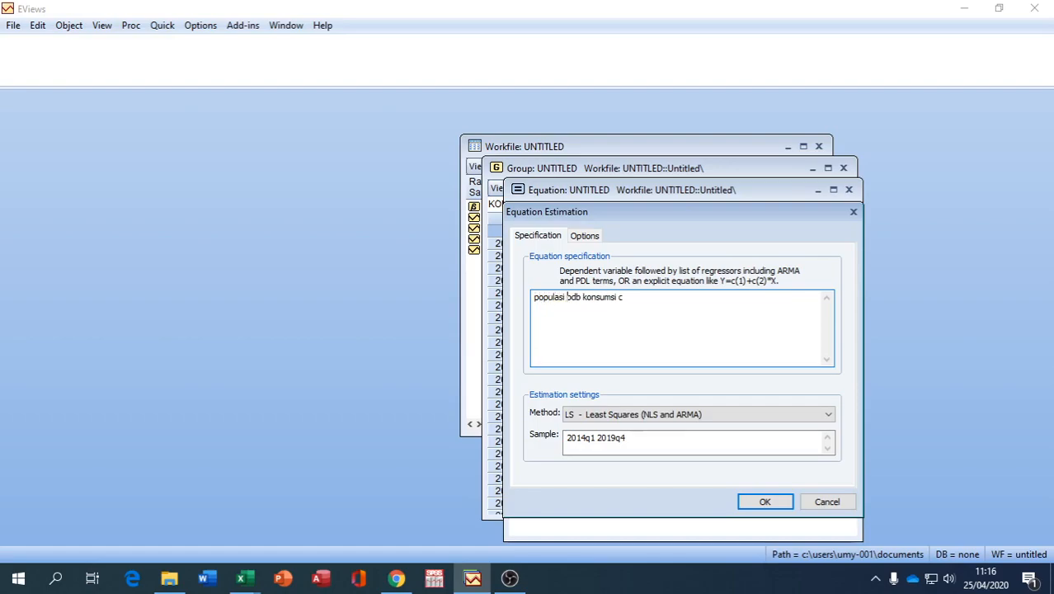
pyautogui.click(752, 501)
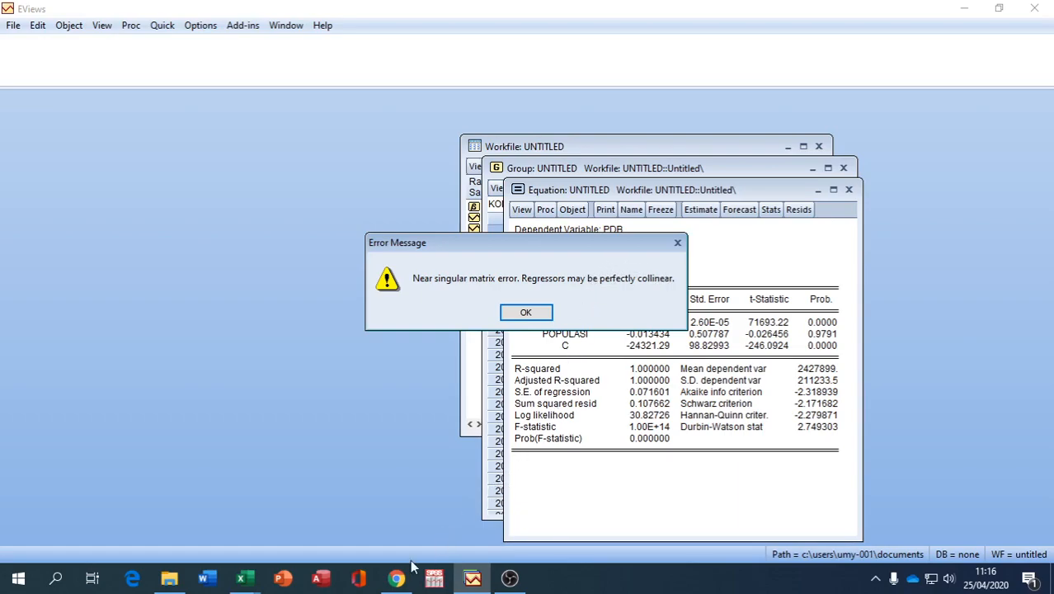
# Switch to the interpolation workbook in Excel and display the KESIMPULAN sheet.
pyautogui.moveTo(245, 584)
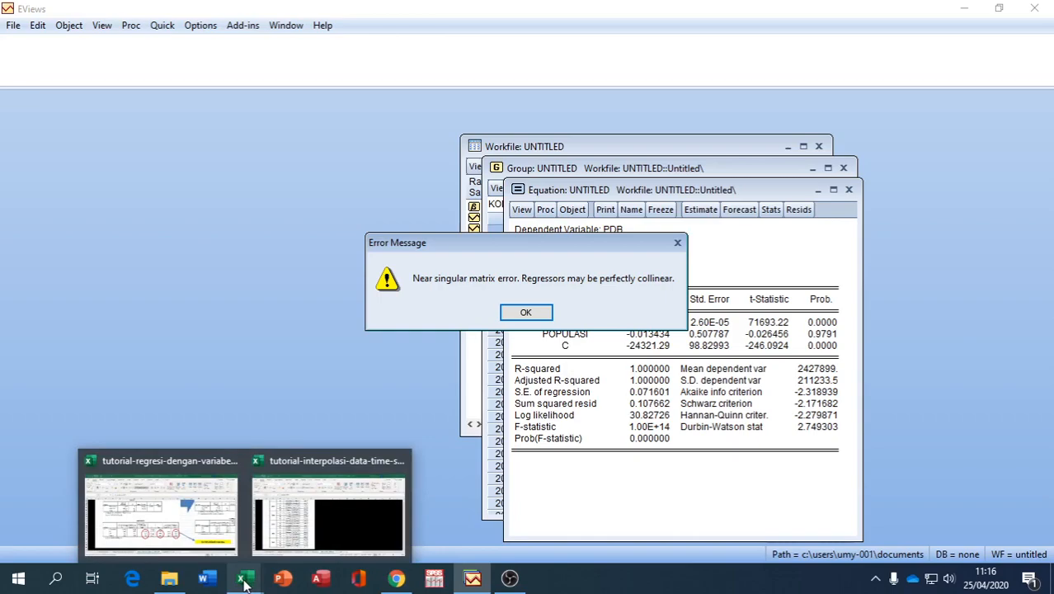
pyautogui.click(289, 538)
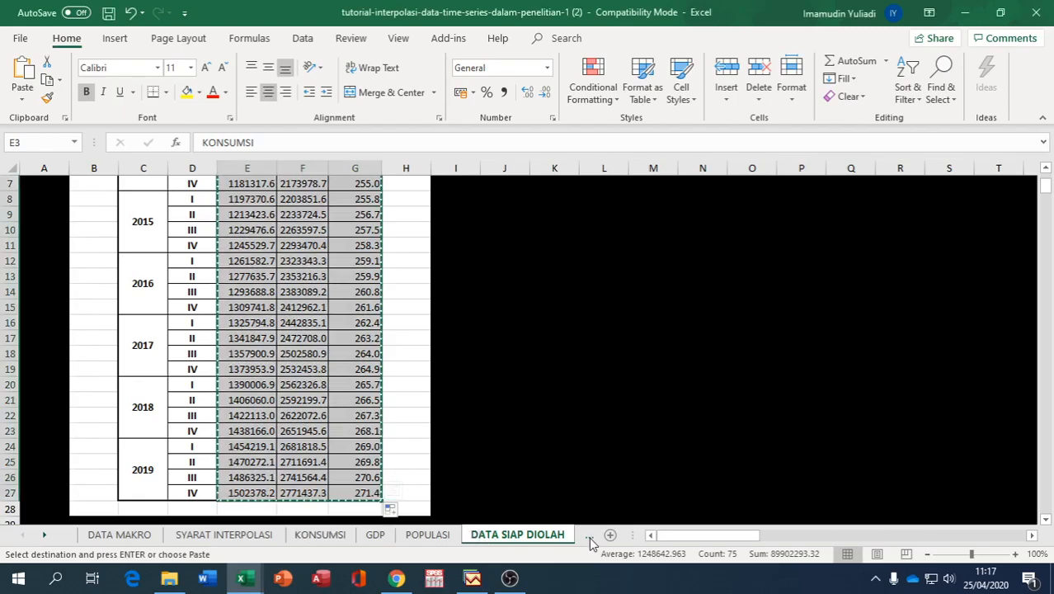
pyautogui.click(589, 535)
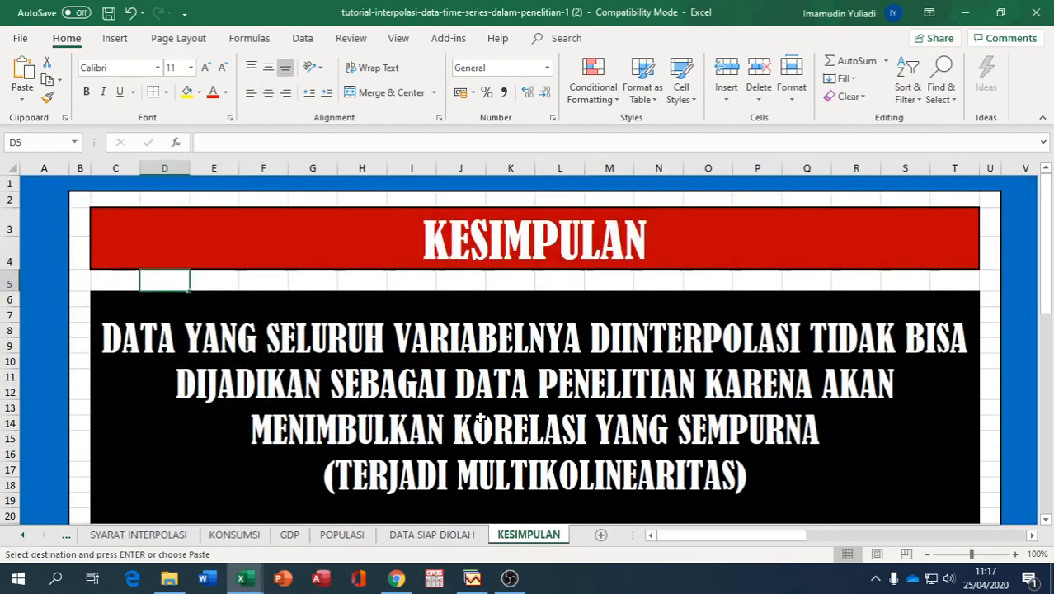